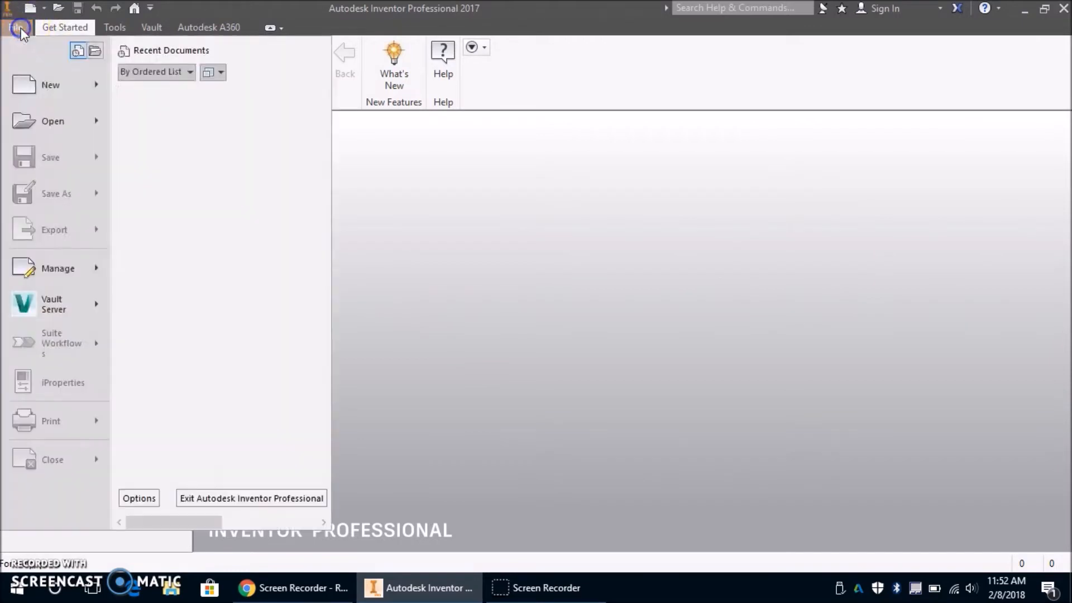
- Create a new drawing from the English ANSI (in).idw template
left_click(47, 86)
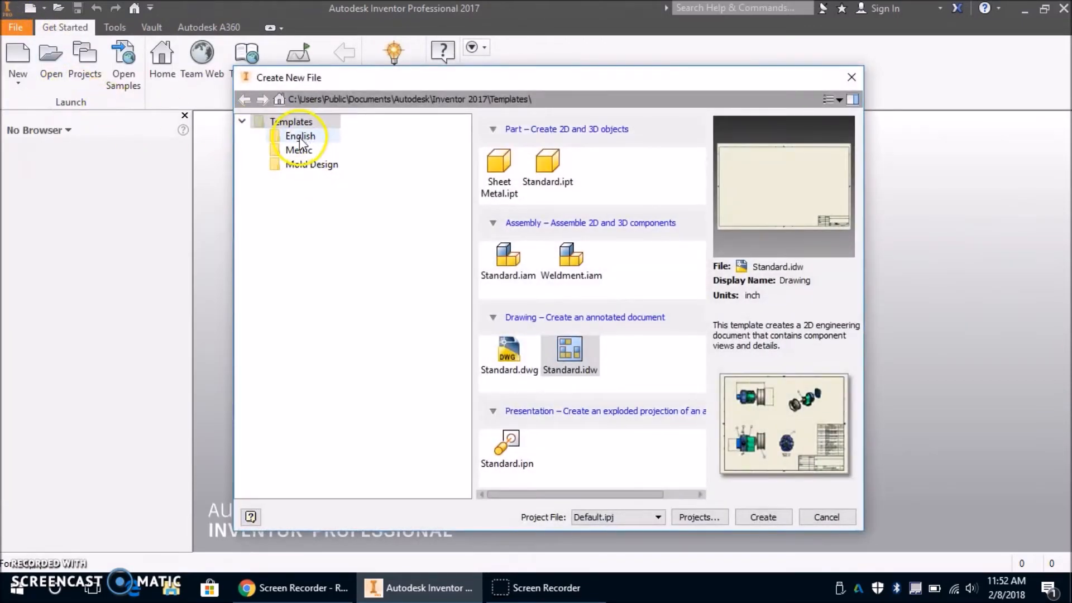
left_click(299, 137)
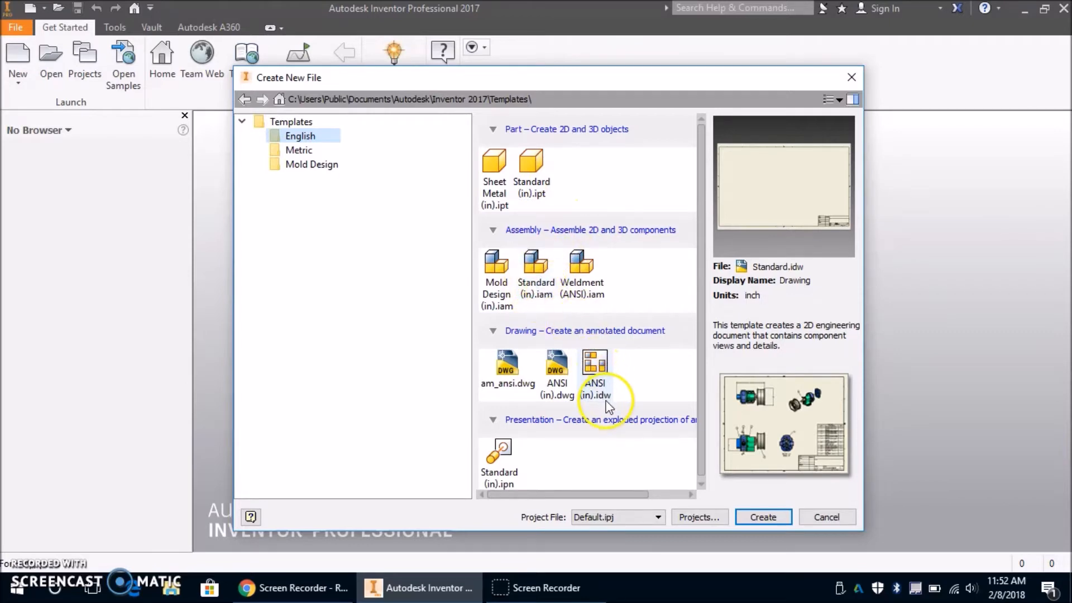
left_click(593, 367)
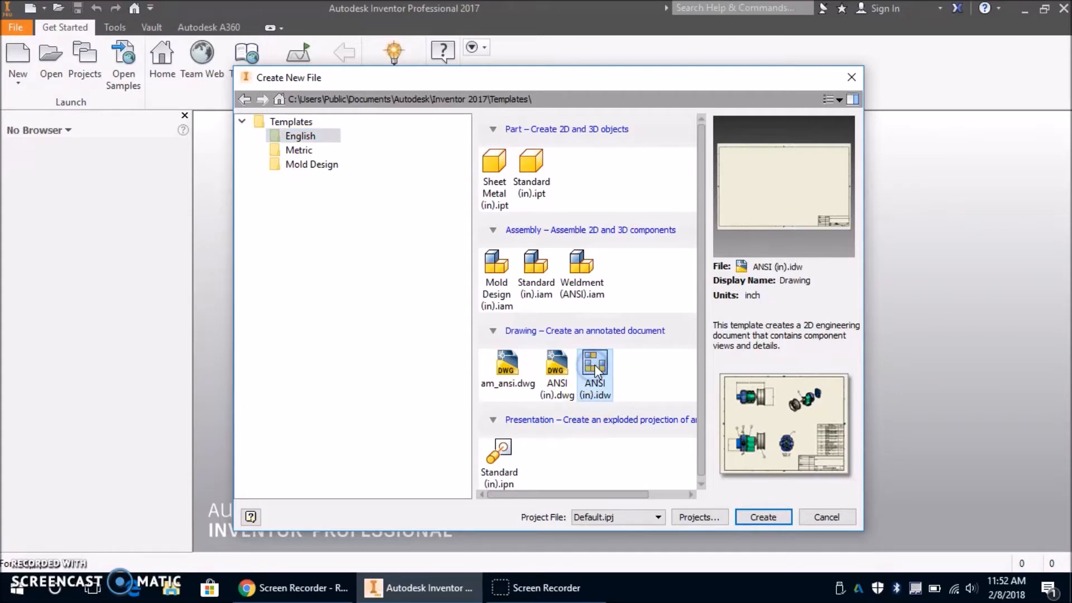
left_click(764, 517)
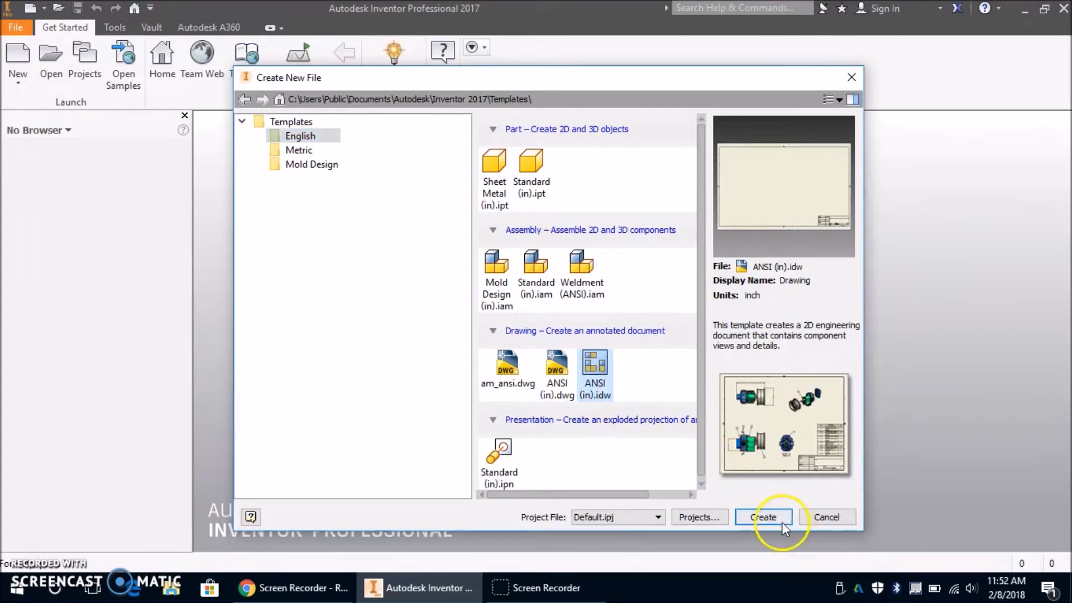
left_click(765, 517)
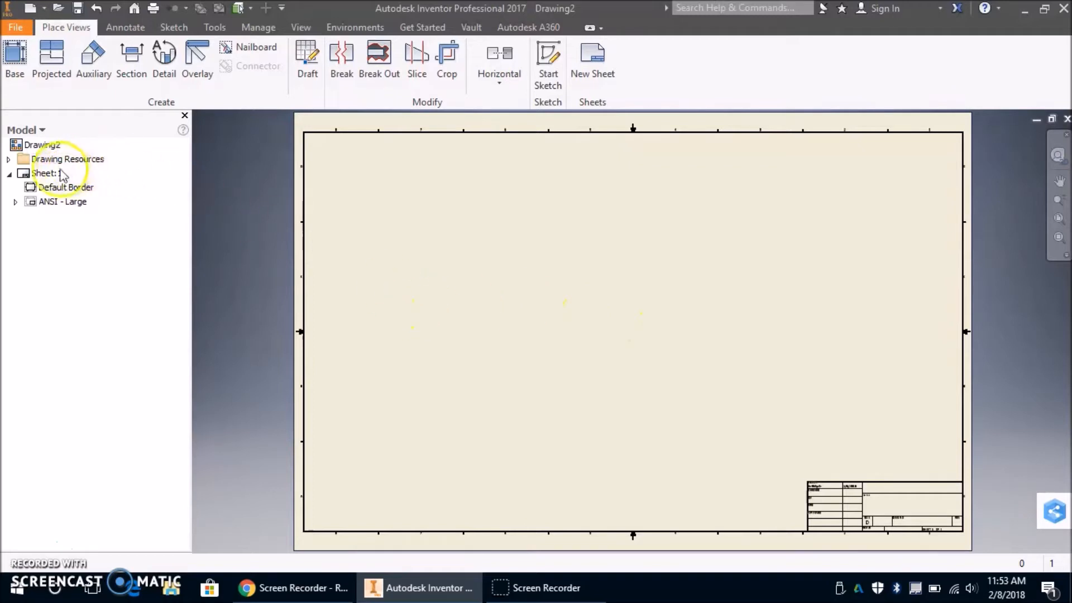
- Set the sheet size to A and delete the ANSI - Large title block from Sheet:1
right_click(44, 177)
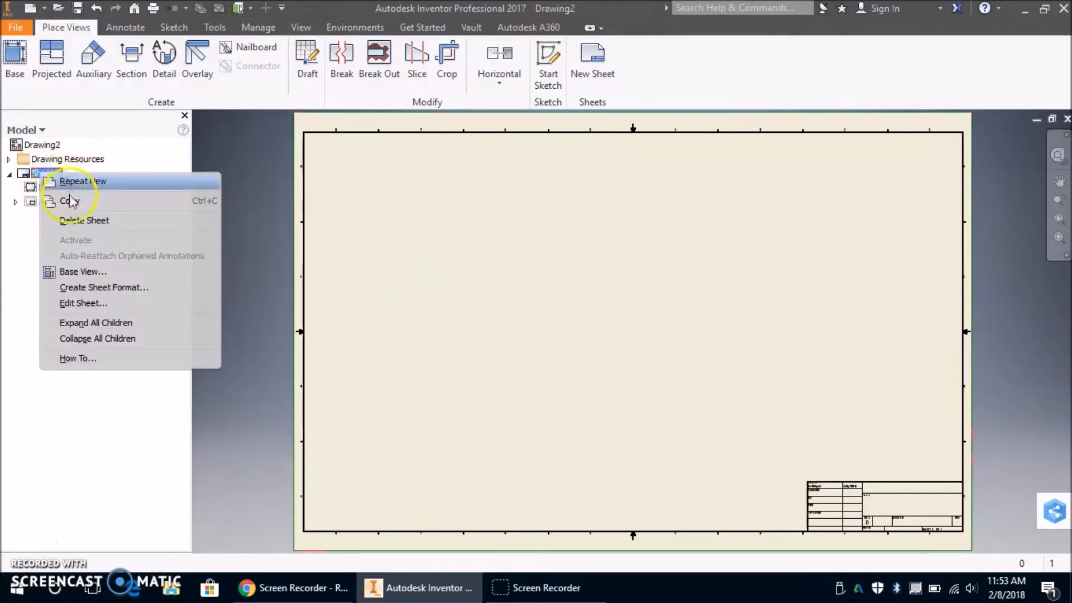
left_click(86, 304)
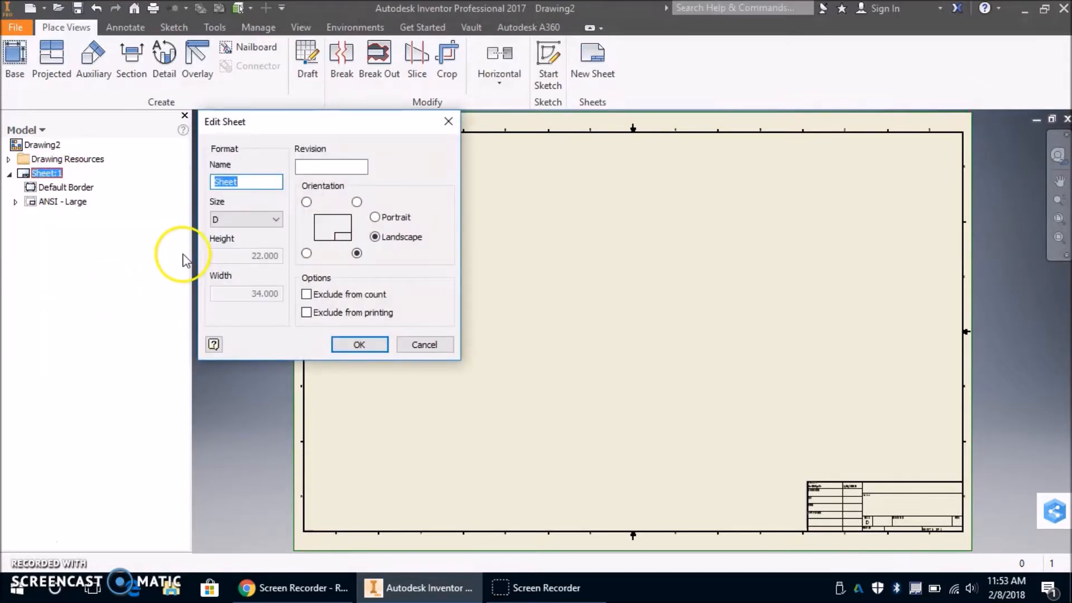
left_click(277, 221)
left_click(235, 235)
left_click(235, 237)
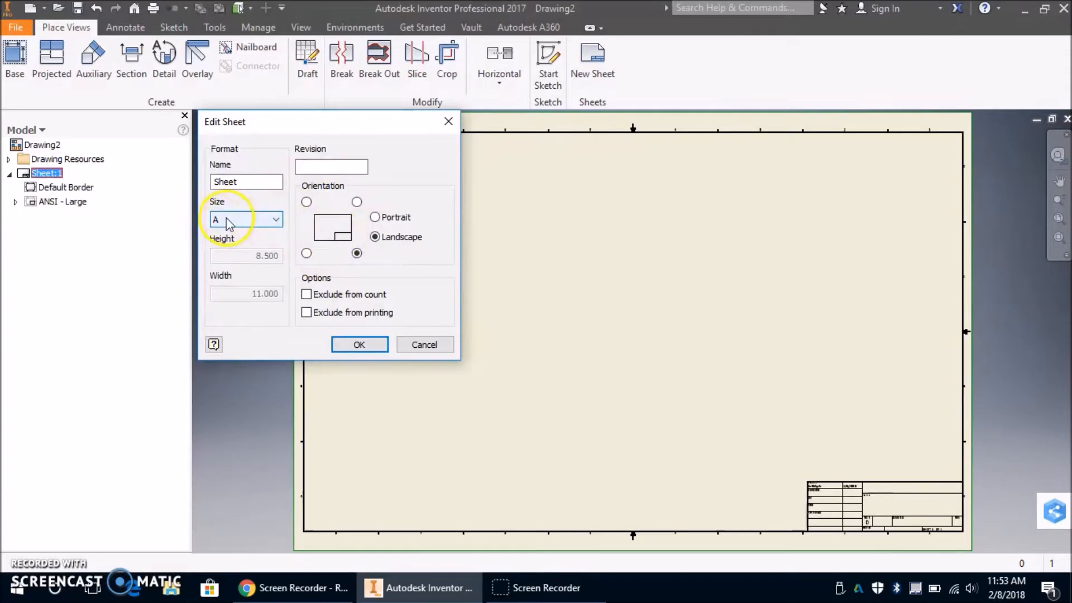
left_click(370, 346)
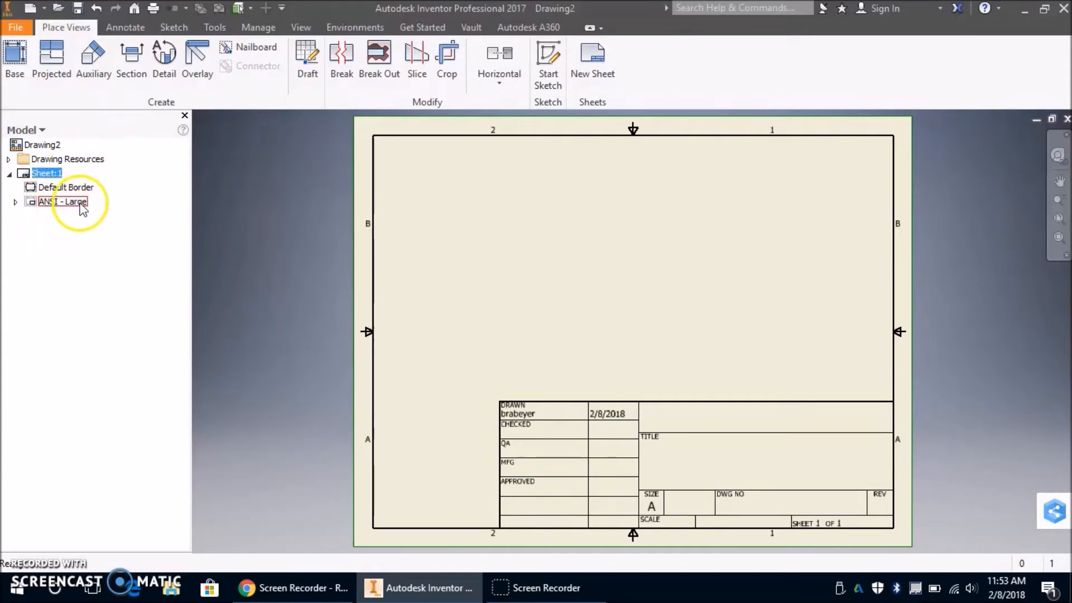
right_click(61, 202)
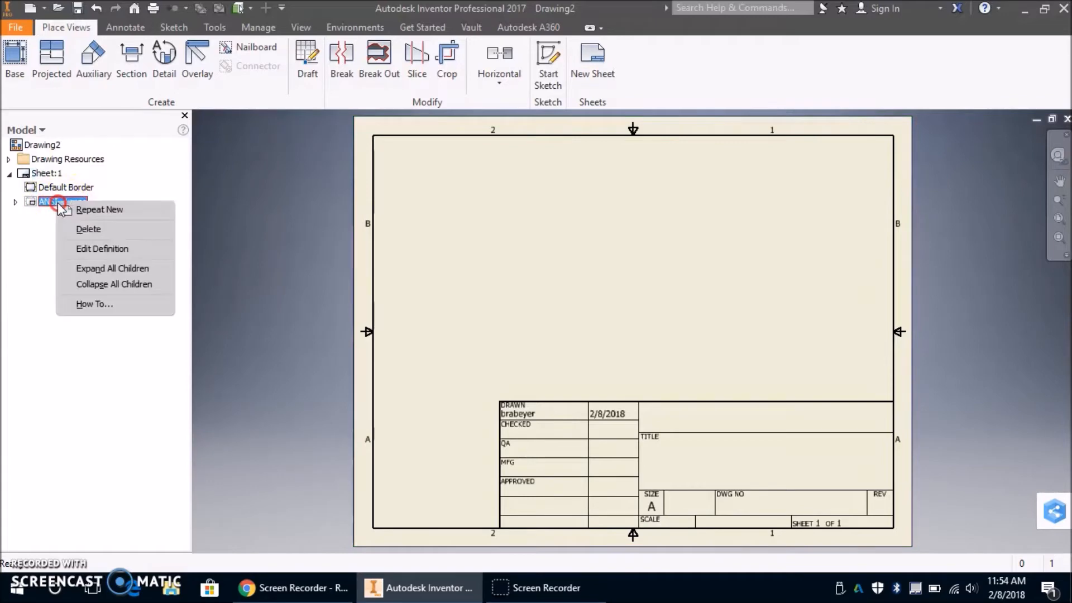
left_click(108, 231)
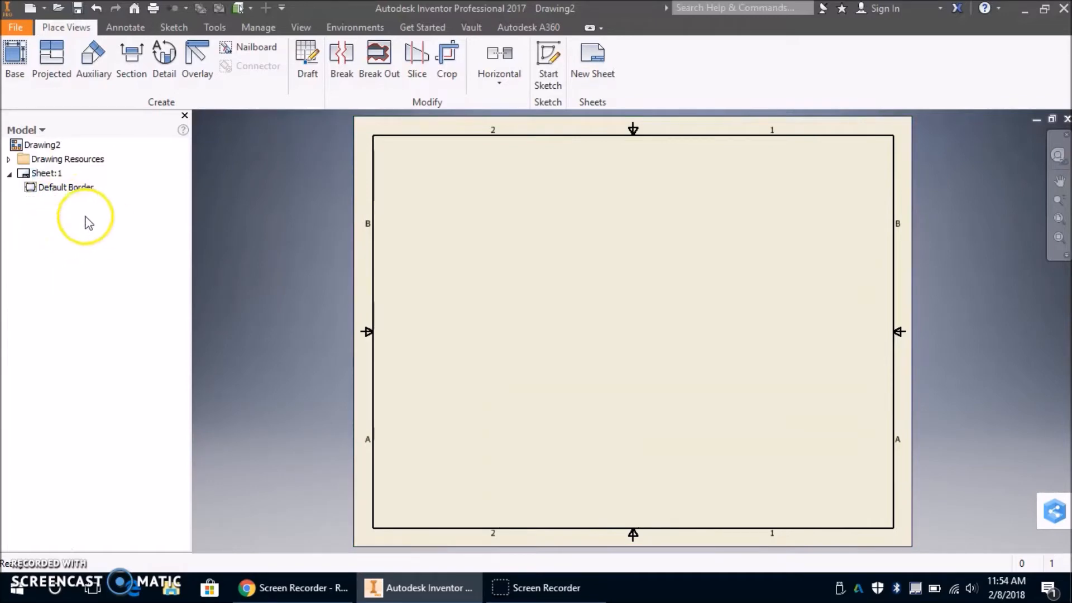
- Close the model browser and turn its display back on
left_click(185, 116)
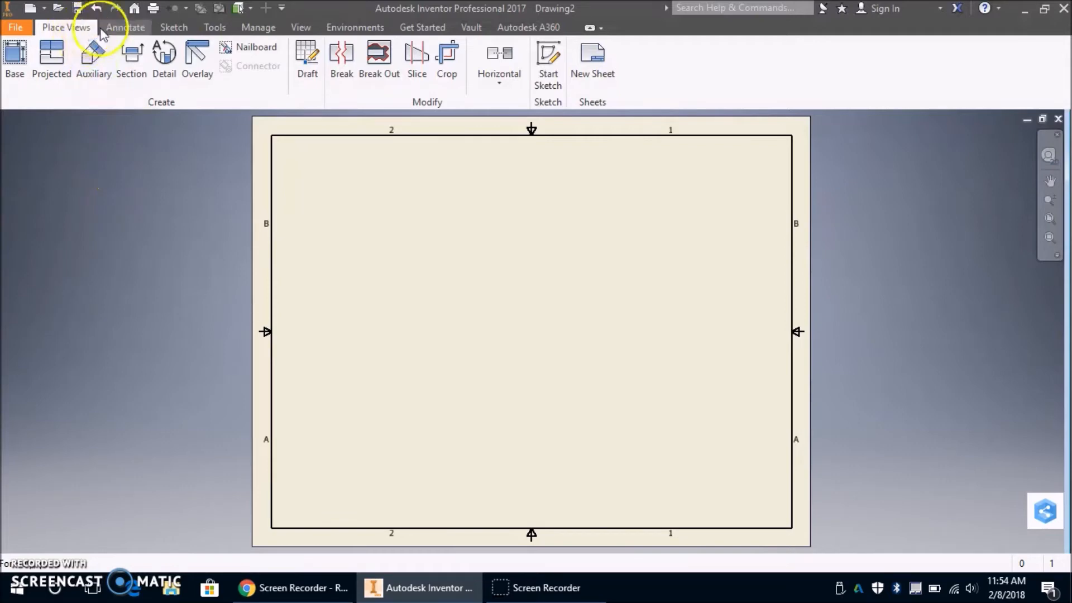
left_click(304, 26)
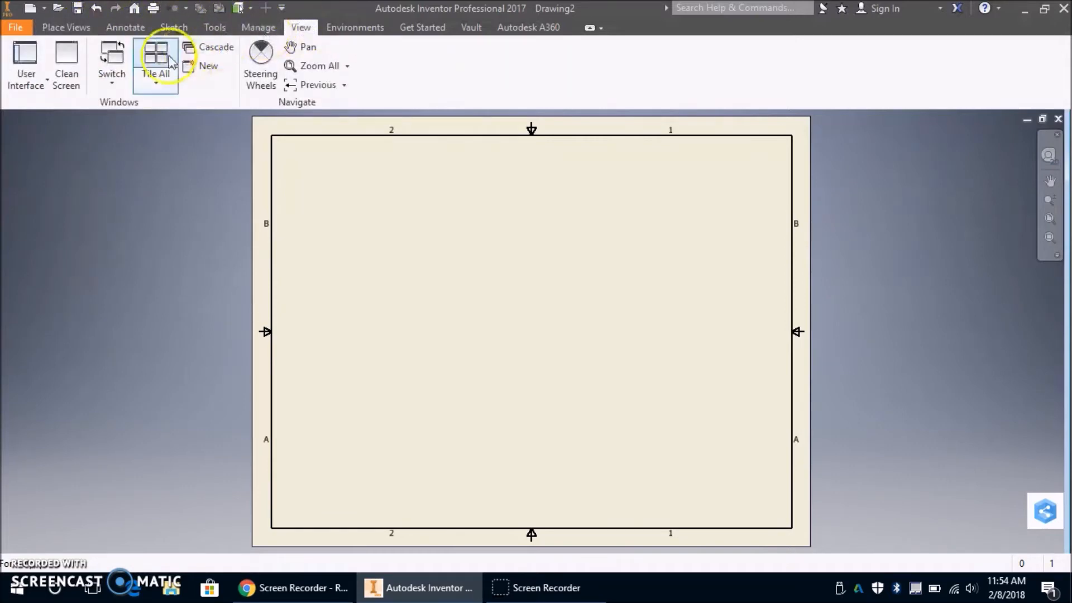
left_click(24, 83)
left_click(38, 142)
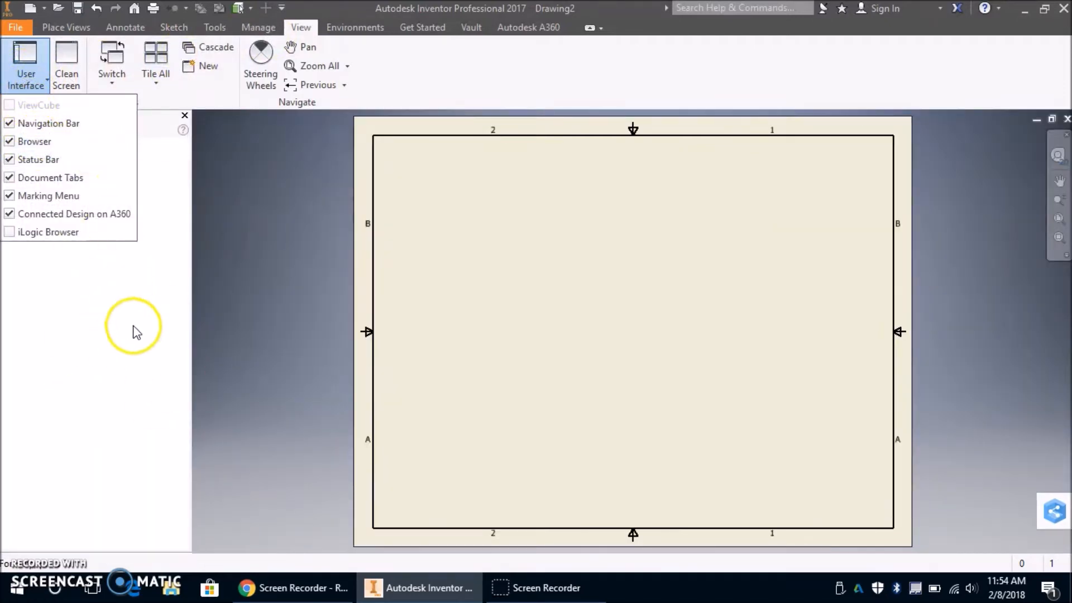
left_click(260, 230)
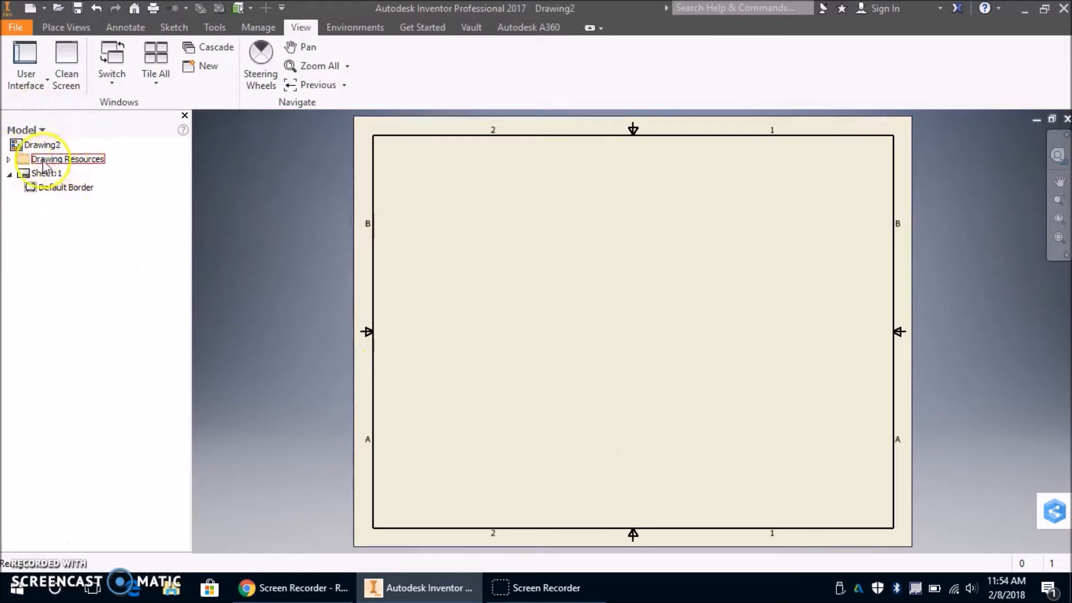
- Insert the ANSI A title block from the drawing resources into the sheet
left_click(9, 160)
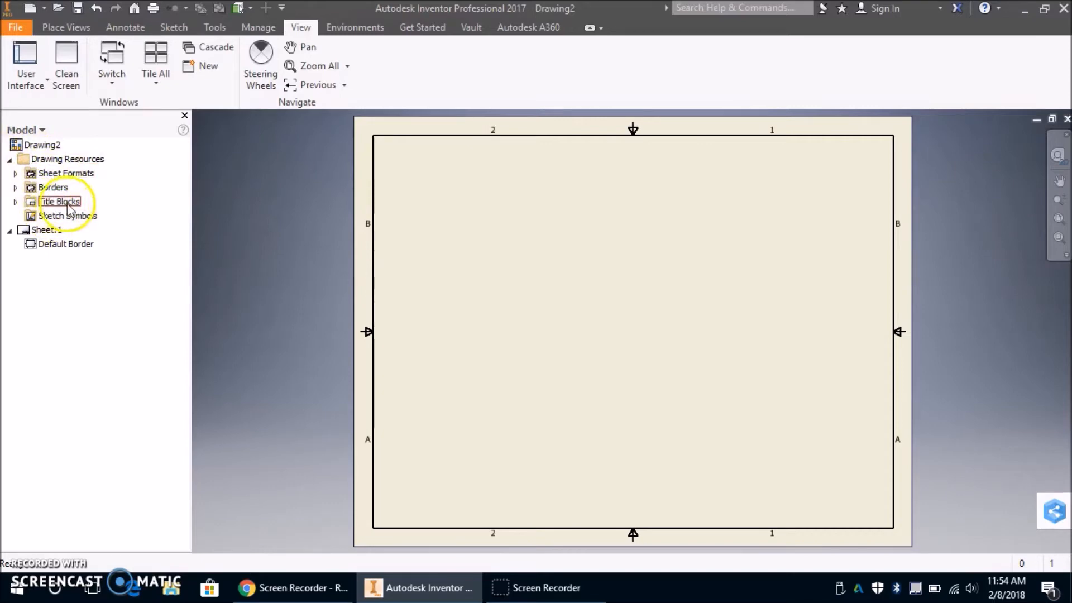
left_click(16, 202)
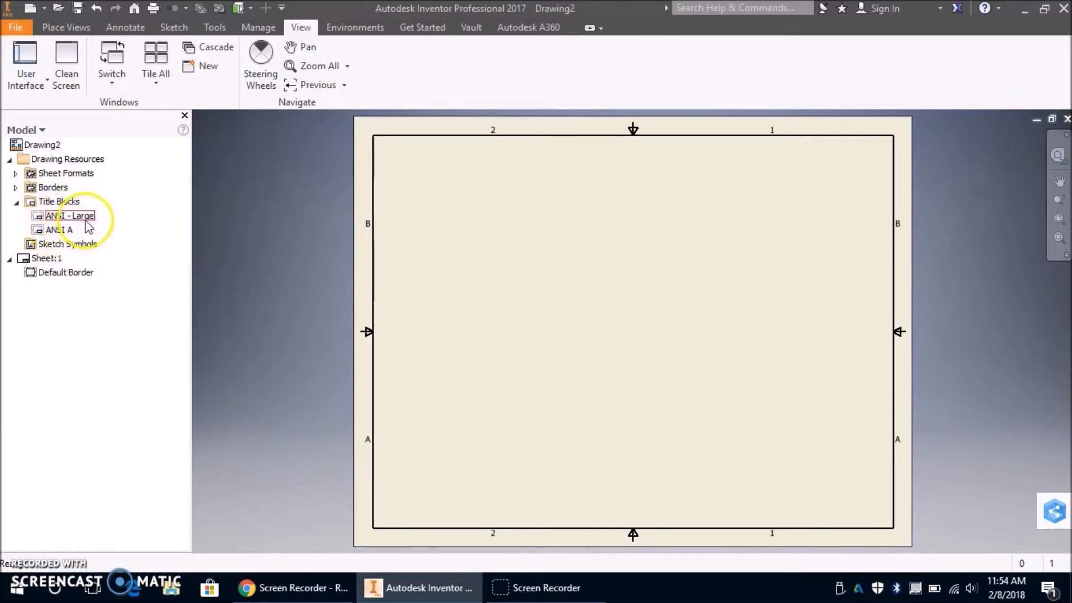
right_click(58, 234)
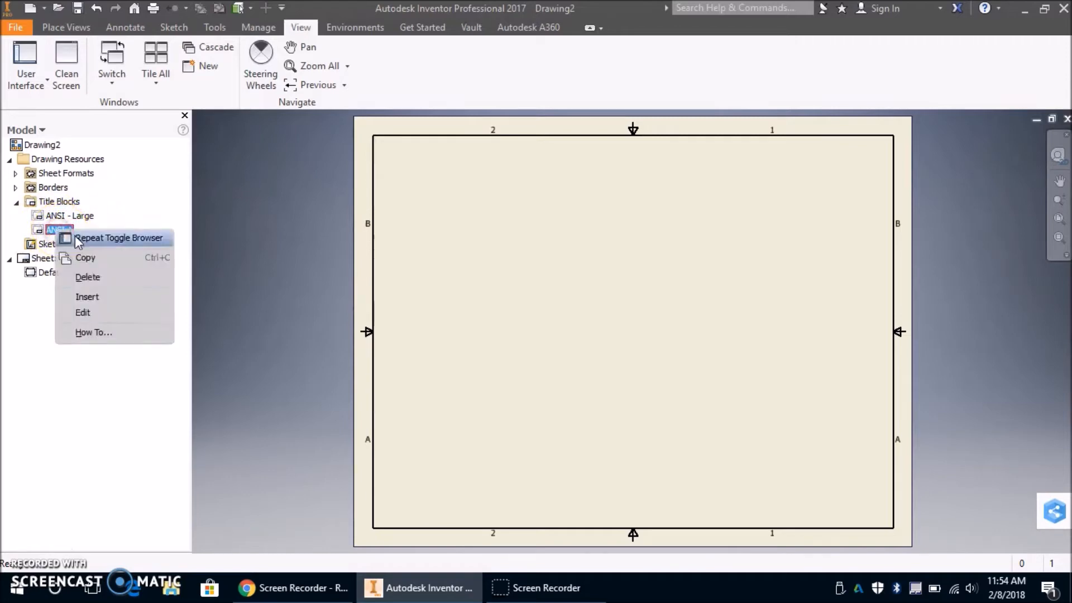
left_click(108, 297)
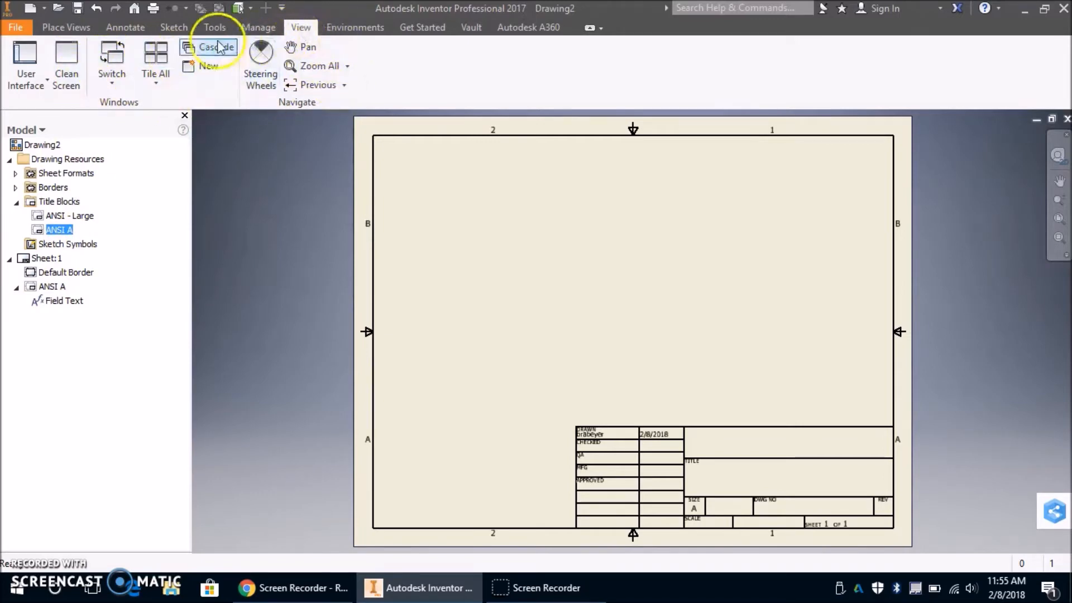
left_click(66, 28)
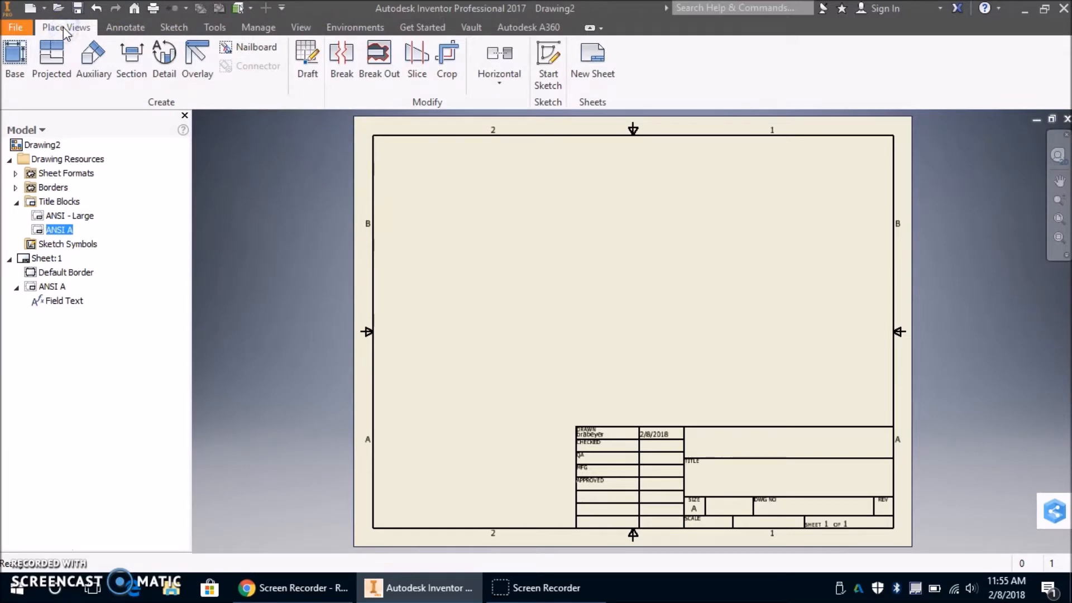
left_click(17, 73)
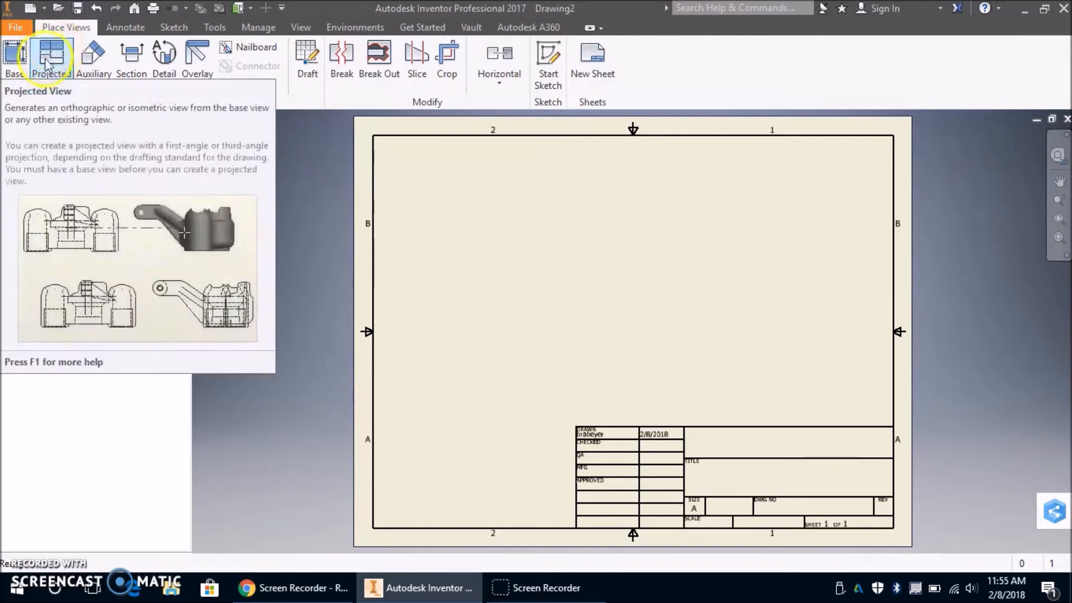
left_click(93, 59)
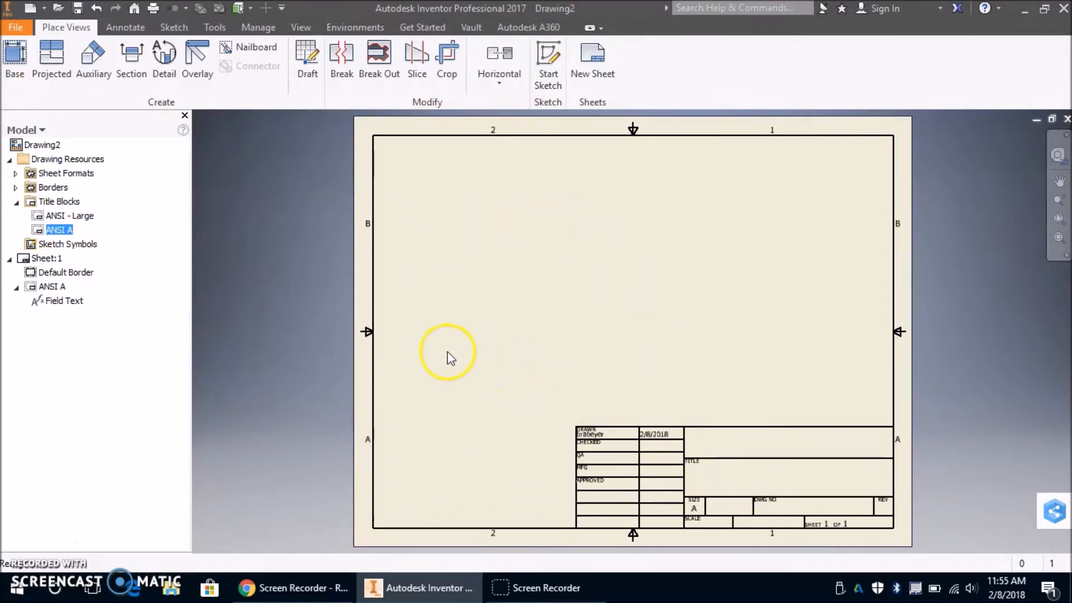
left_click(21, 28)
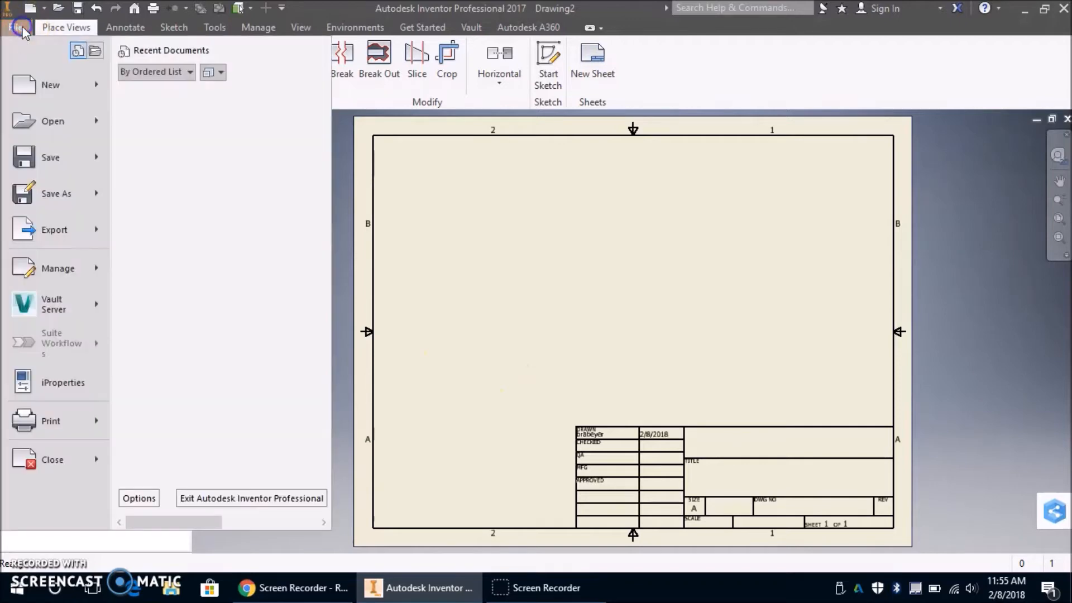
left_click(58, 195)
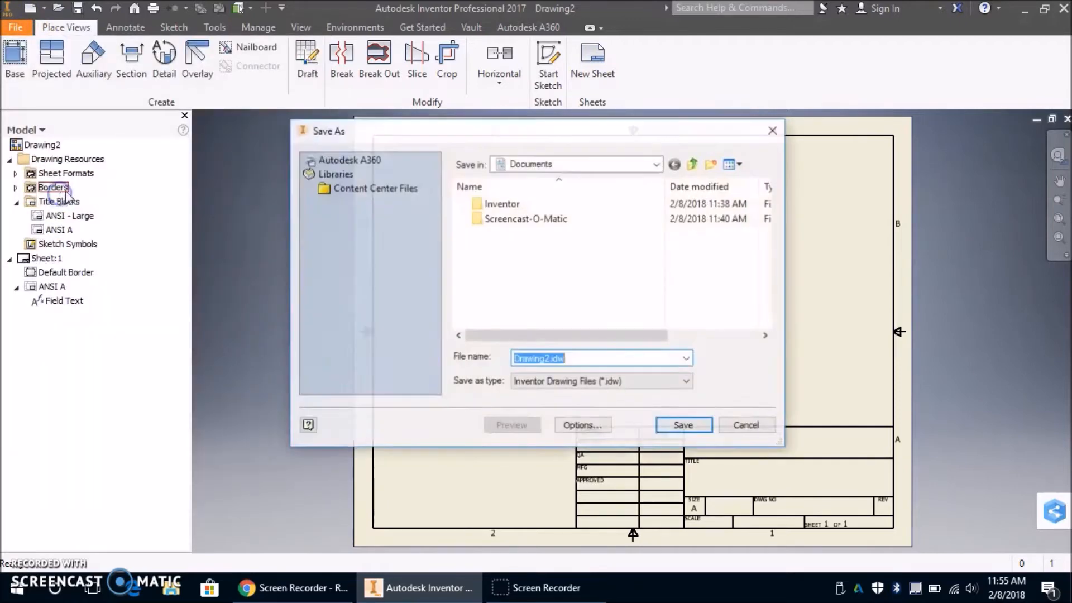
left_click(656, 164)
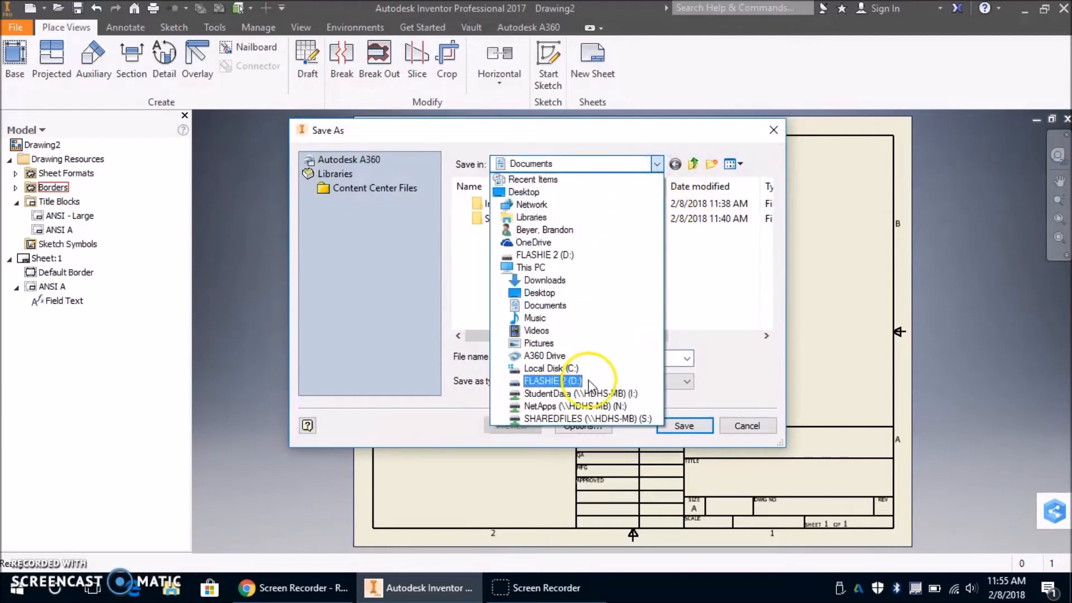
left_click(594, 394)
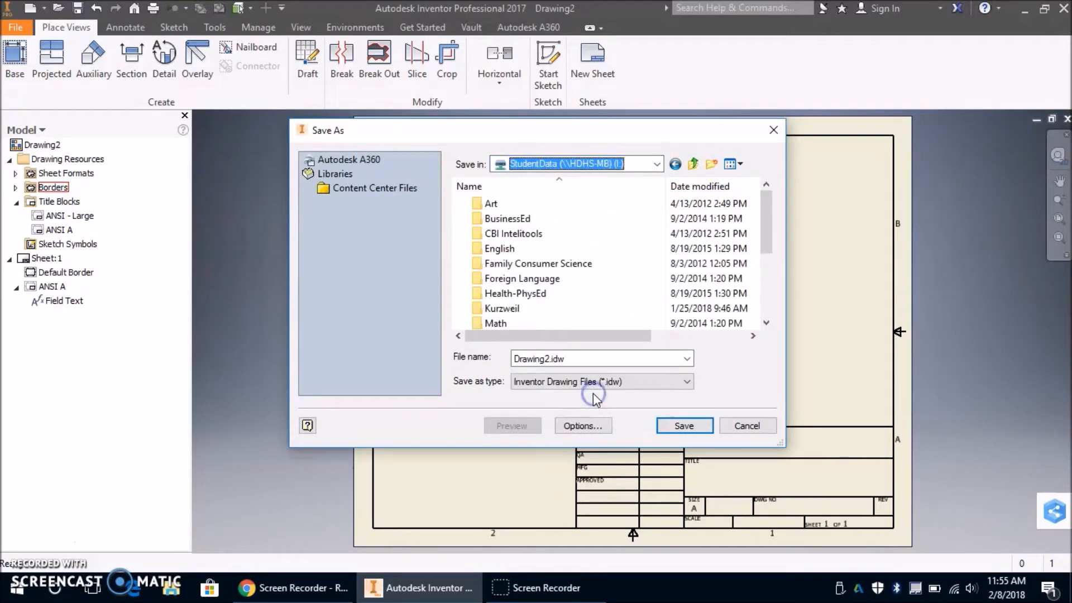
double_click(521, 309)
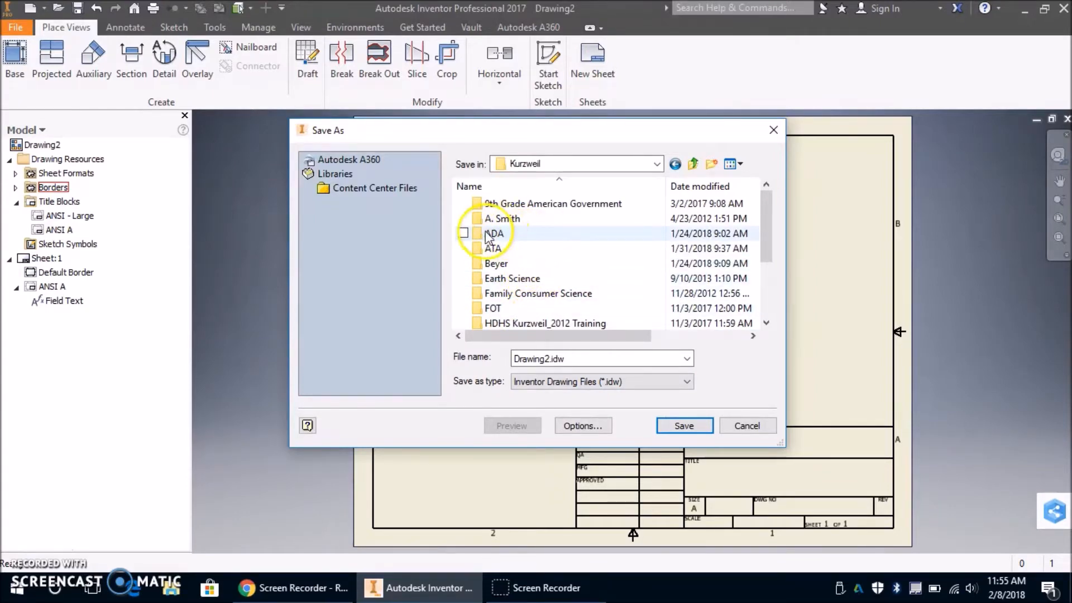
double_click(513, 236)
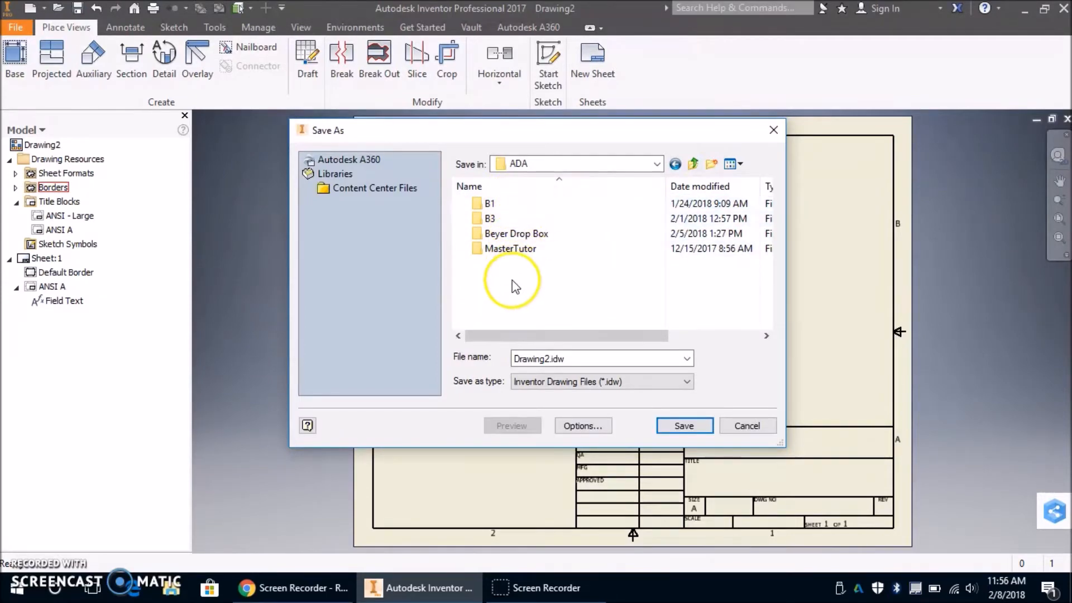
left_click(774, 134)
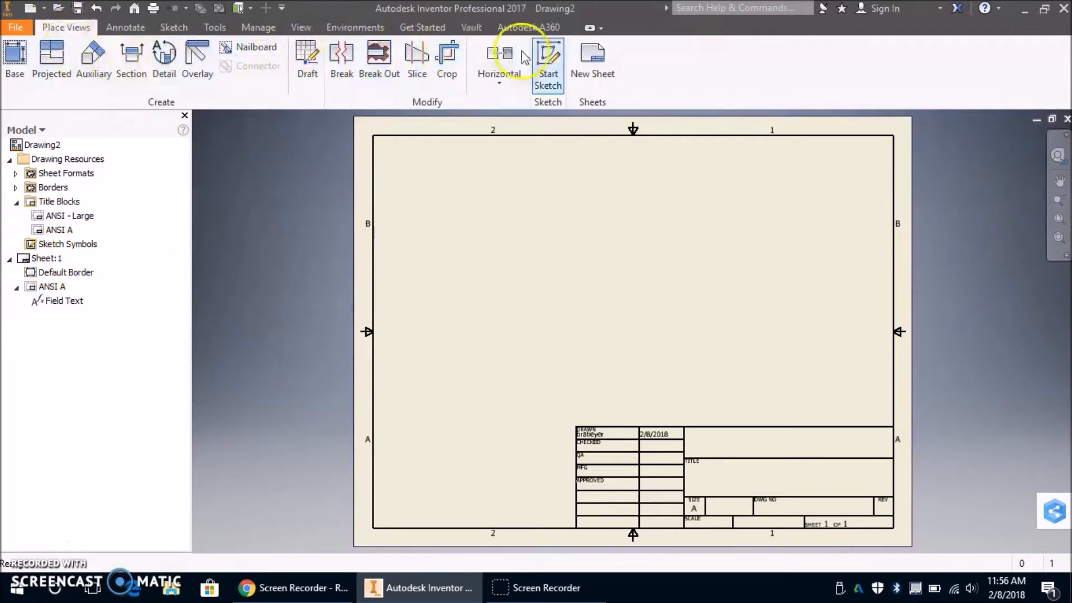
- Add nine new sheets to the drawing
double_click(596, 60)
double_click(596, 60)
double_click(596, 60)
triple_click(597, 60)
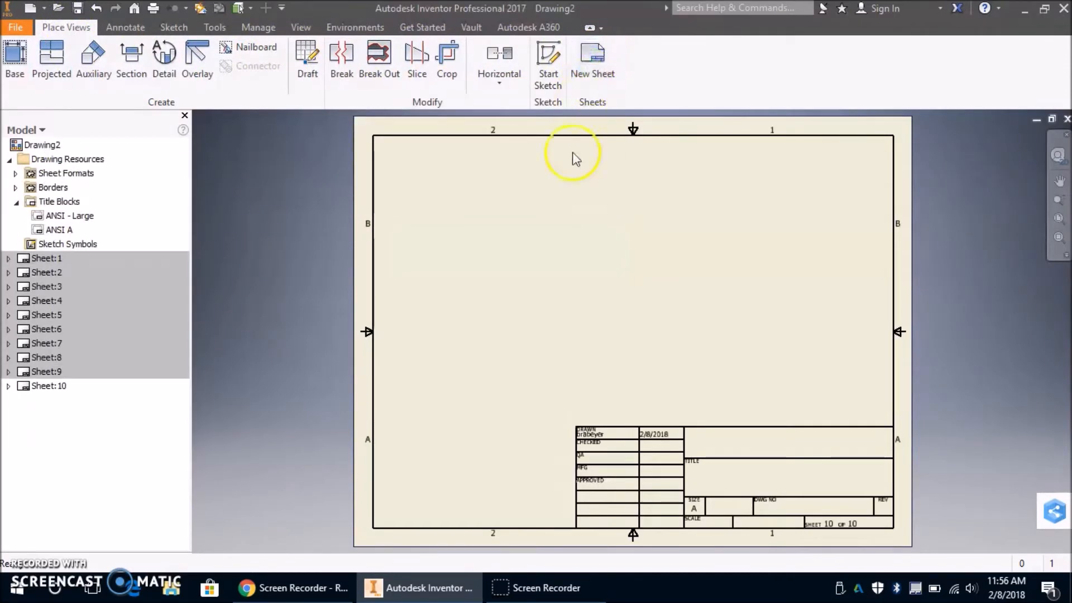
- Make Sheet:2 the active sheet
left_click(50, 272)
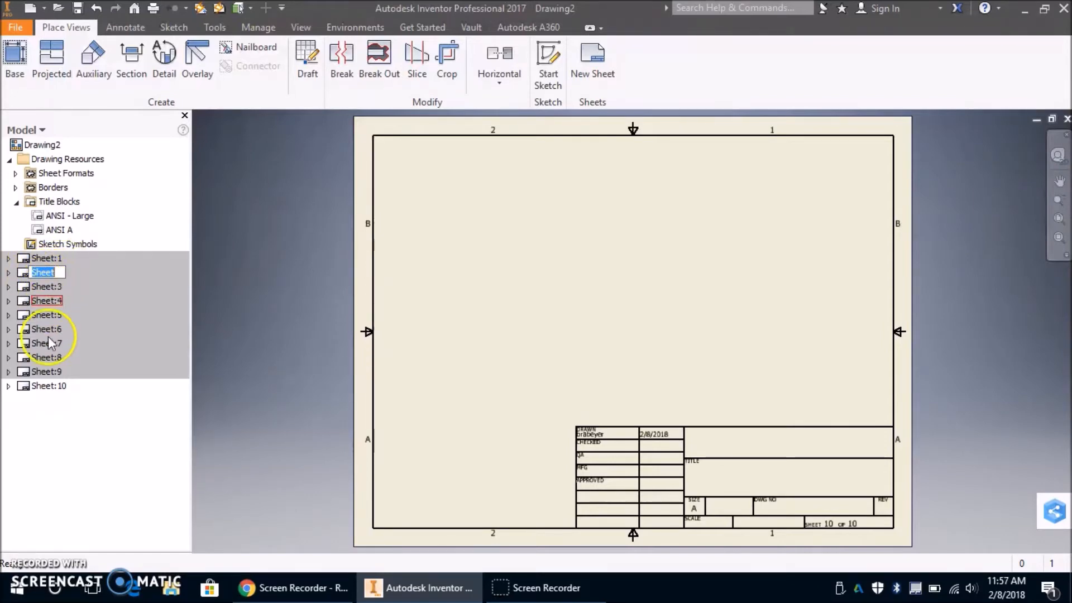
left_click(51, 356)
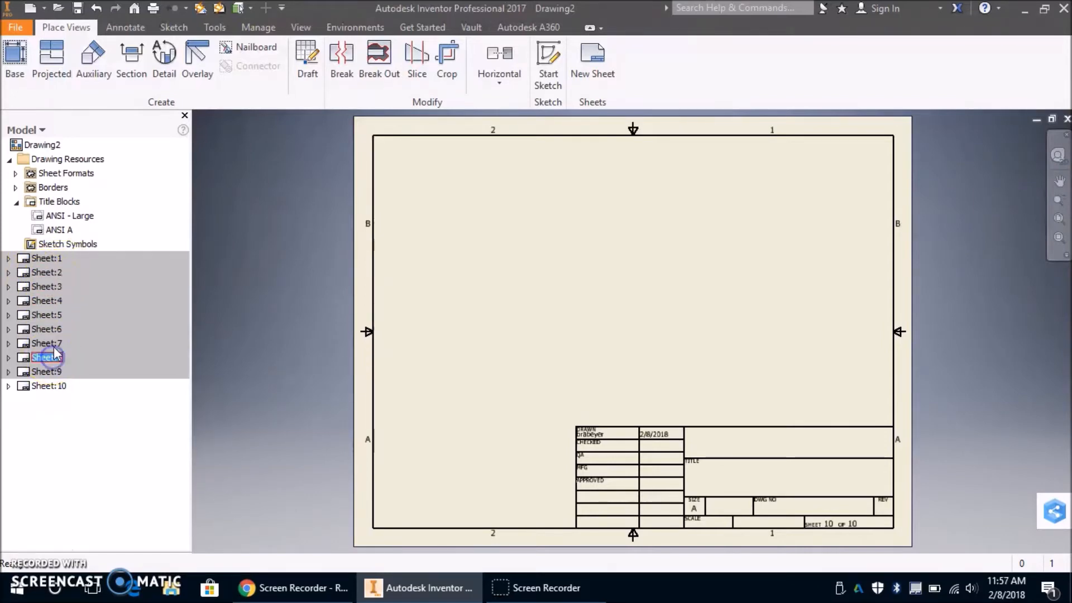
double_click(49, 272)
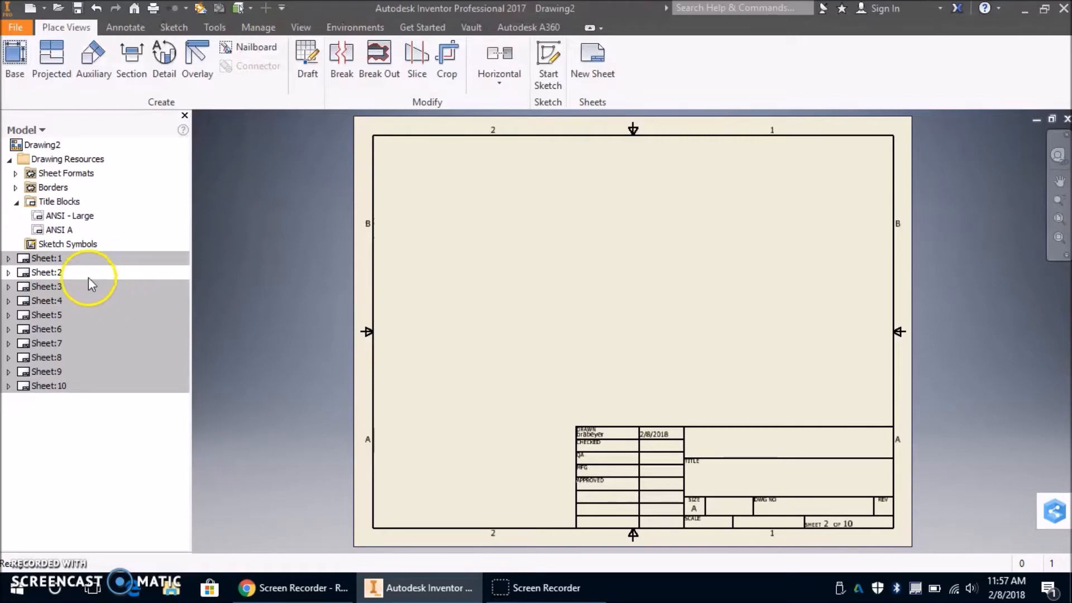
- Start a base view on Sheet:2 and open the file selection for its model
left_click(15, 61)
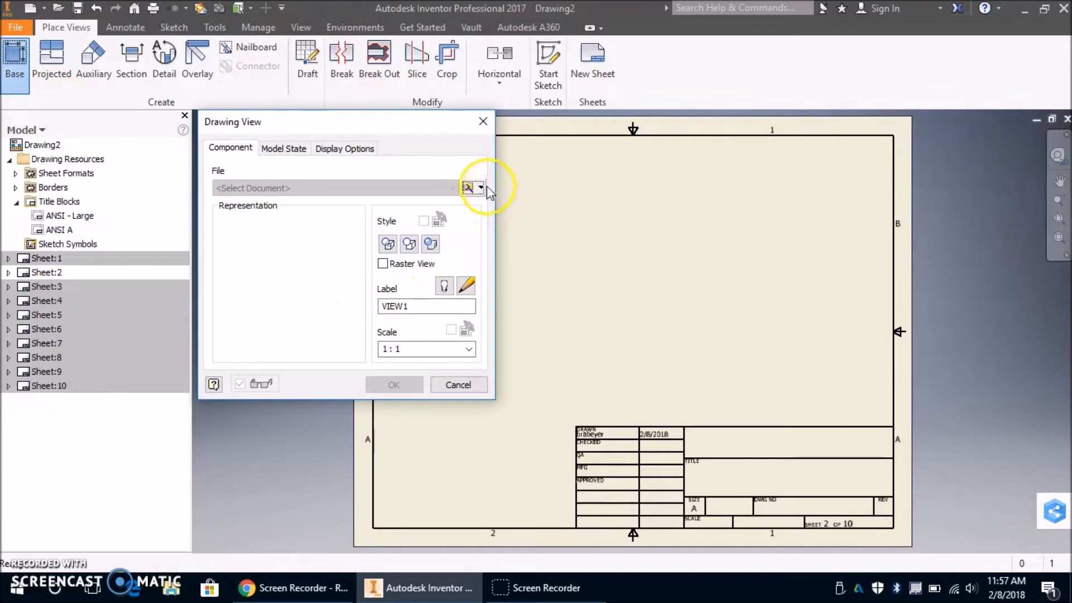
left_click(469, 187)
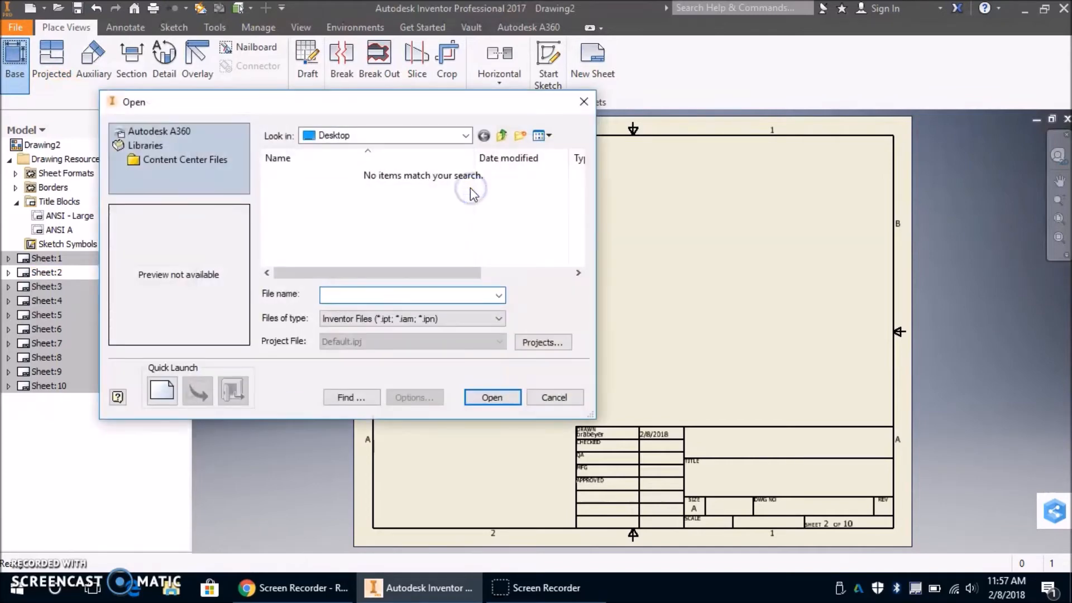
left_click(467, 136)
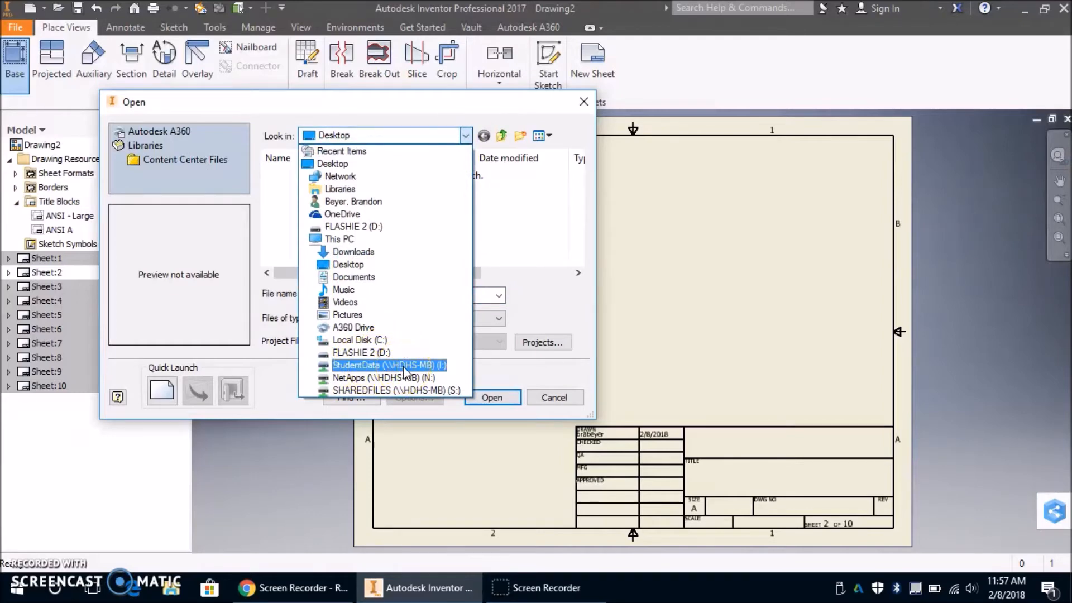
left_click(403, 366)
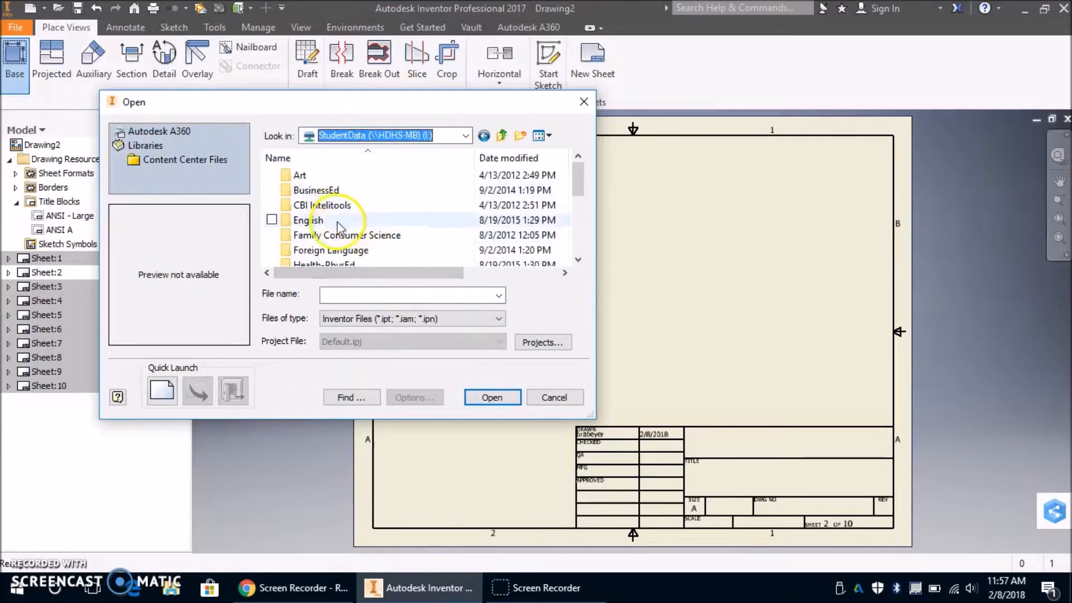
scroll(338, 245, "down", 1)
double_click(333, 235)
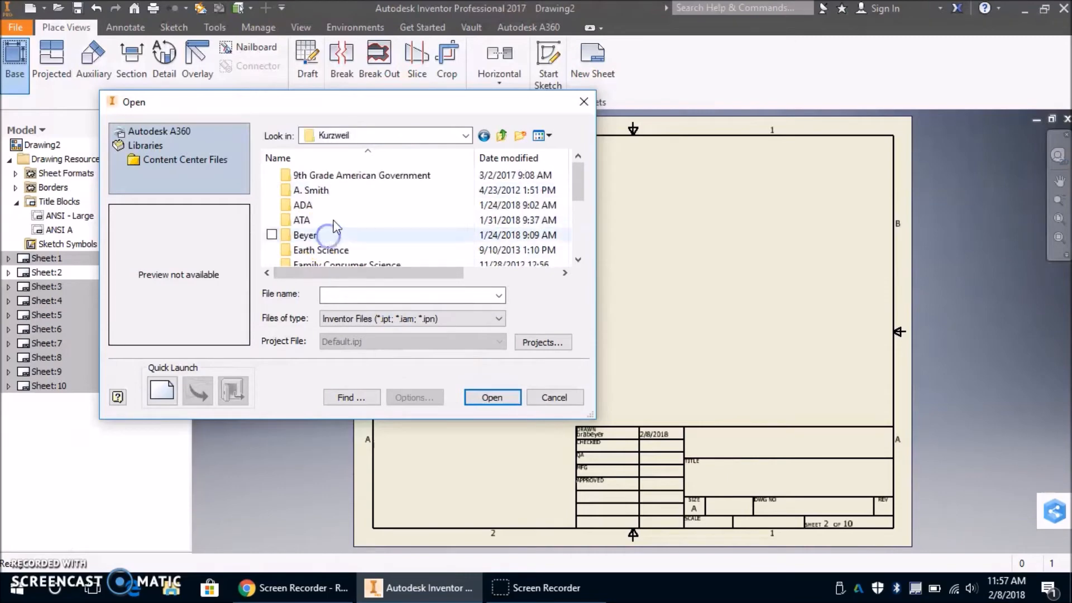
double_click(333, 206)
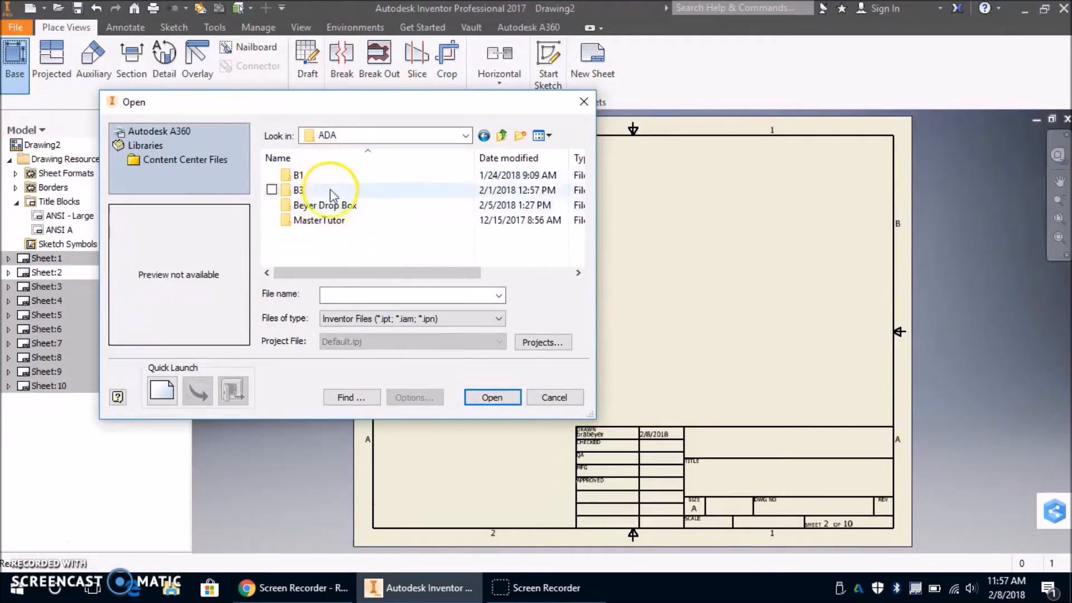
- Load Part A (Leg) for Desk BB.ipt from the CAD 2018\Desk folder on the FLASHIE 2 (D:) drive as the base view's model
left_click(466, 136)
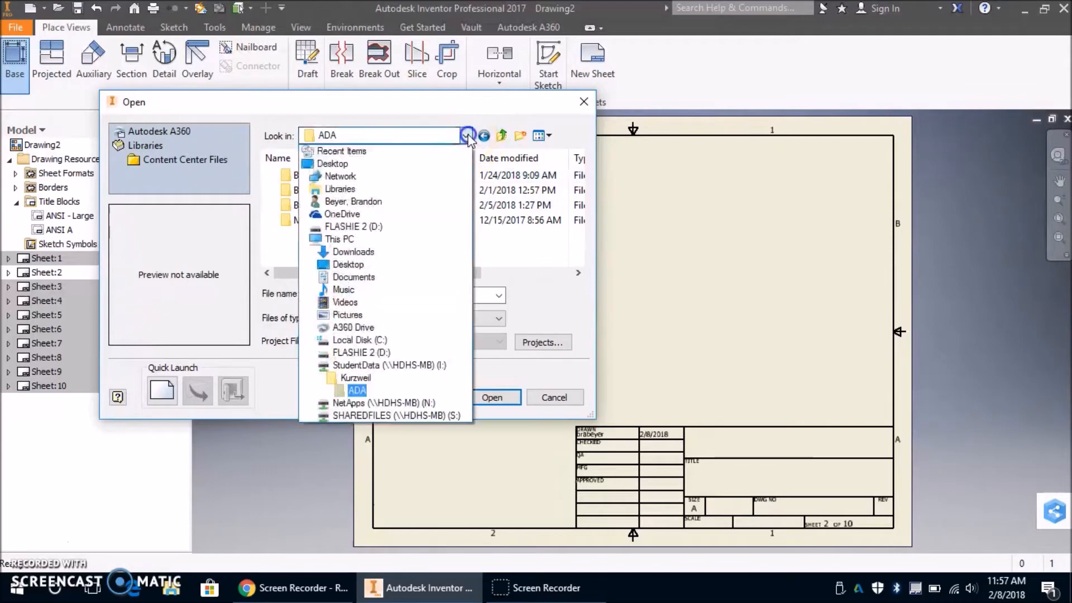
left_click(385, 226)
left_click(359, 219)
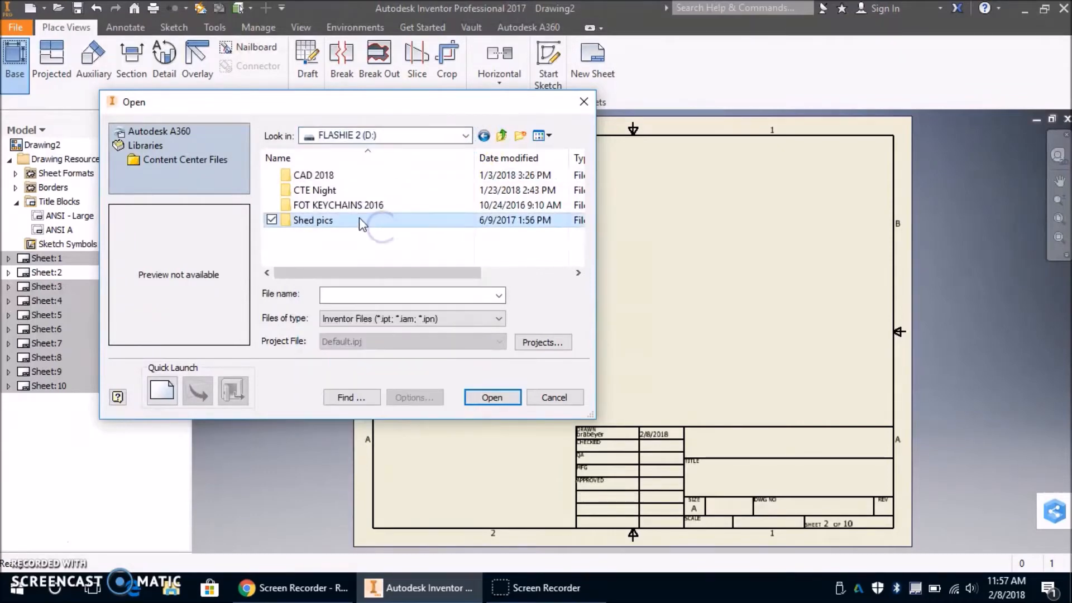
double_click(331, 178)
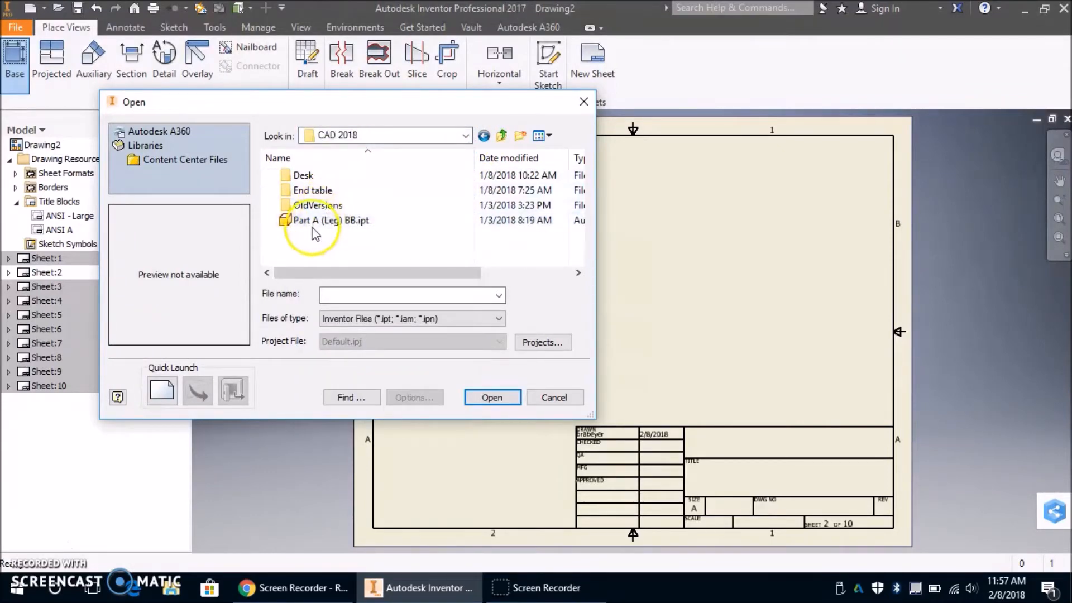
double_click(312, 175)
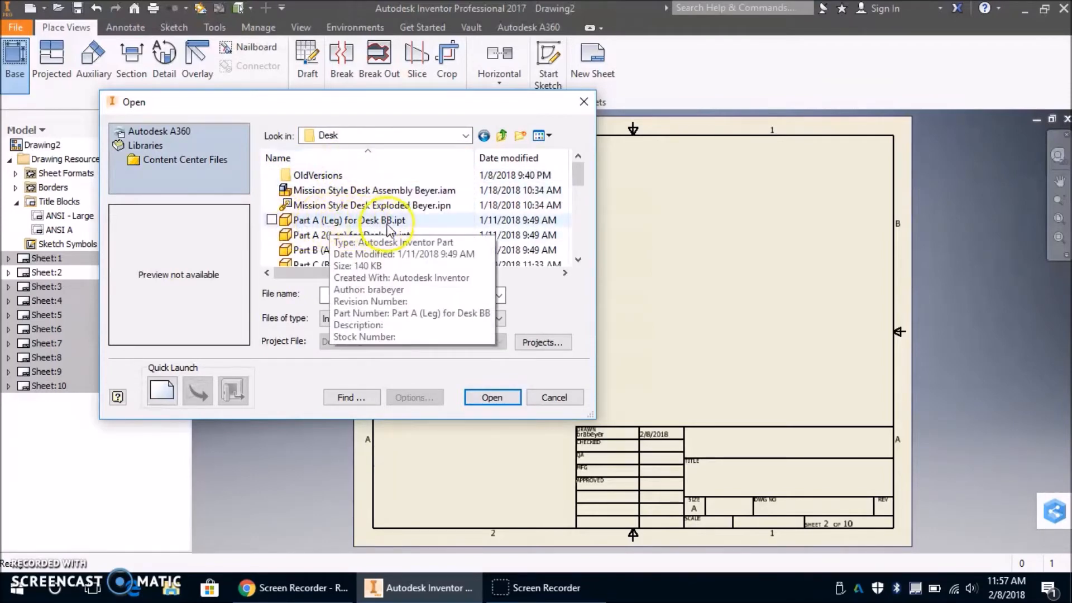
left_click(337, 223)
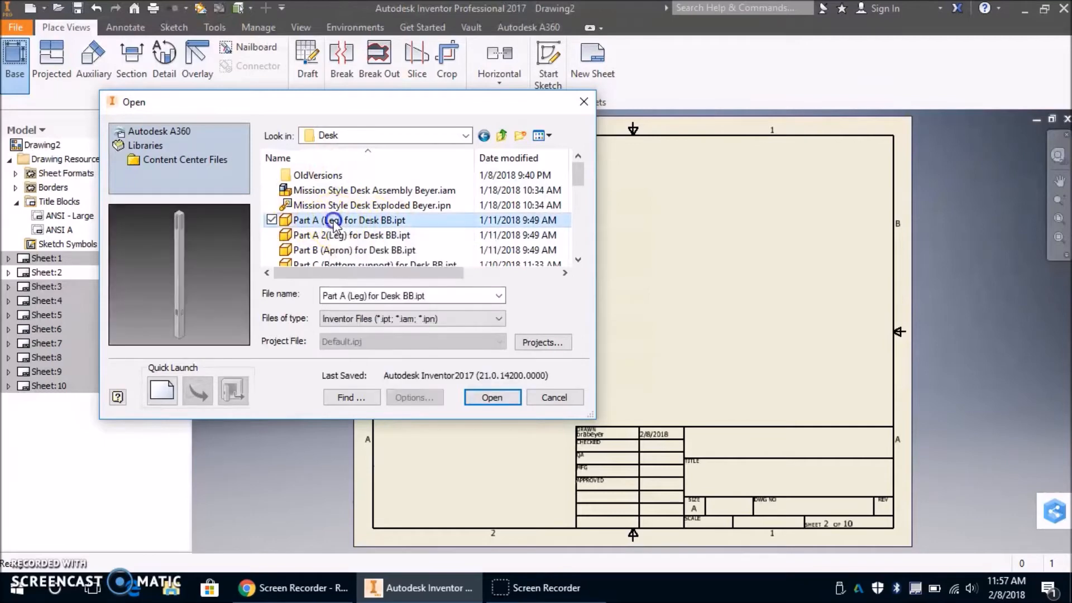
left_click(494, 397)
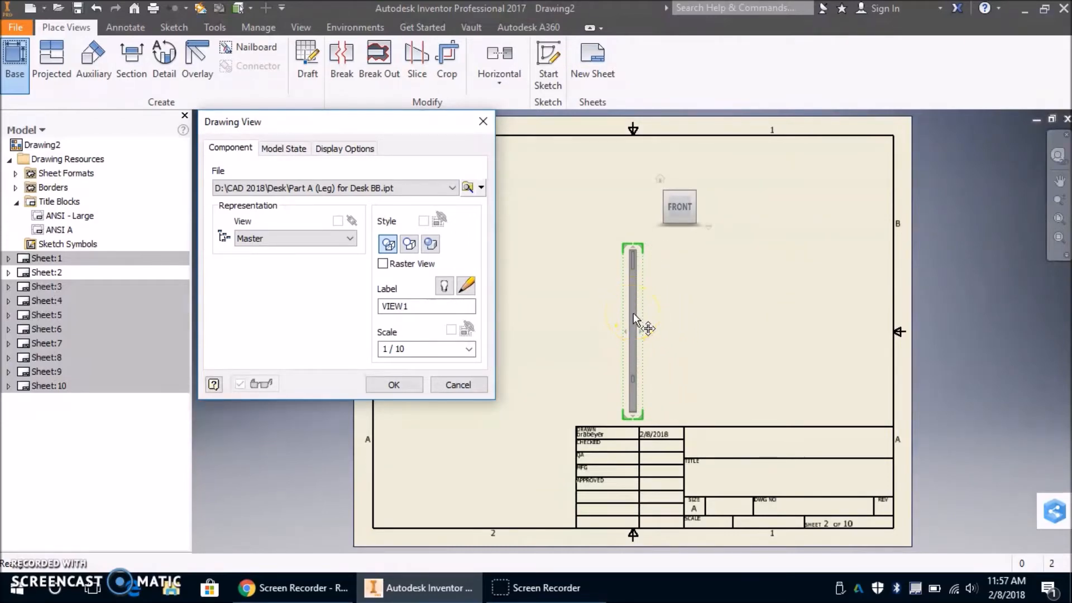
- Try turning the leg's front view a quarter turn to horizontal, and return it to upright
left_click(638, 254)
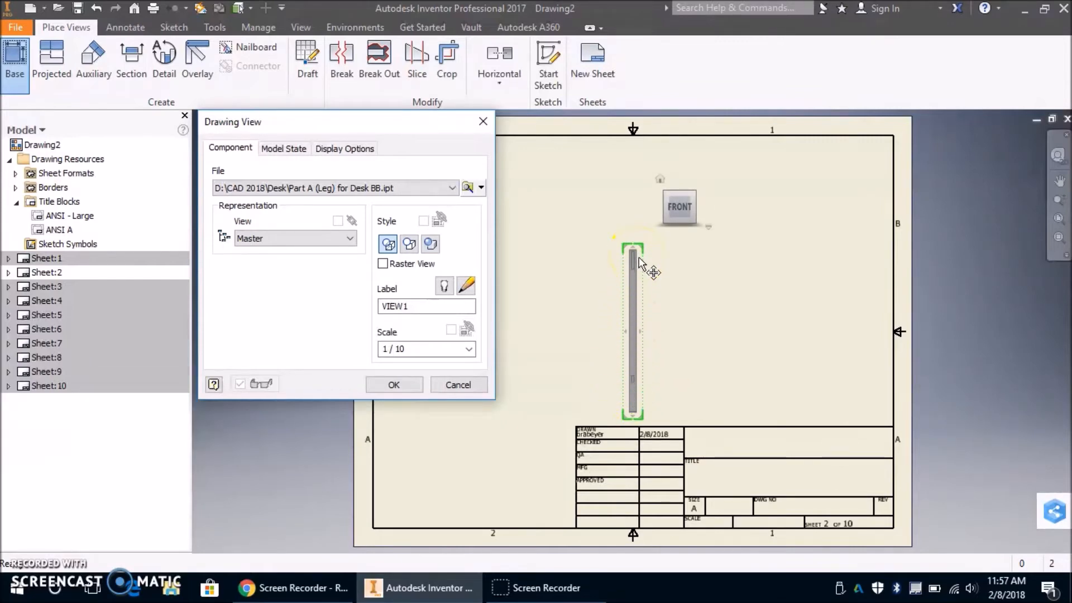
left_click(645, 303)
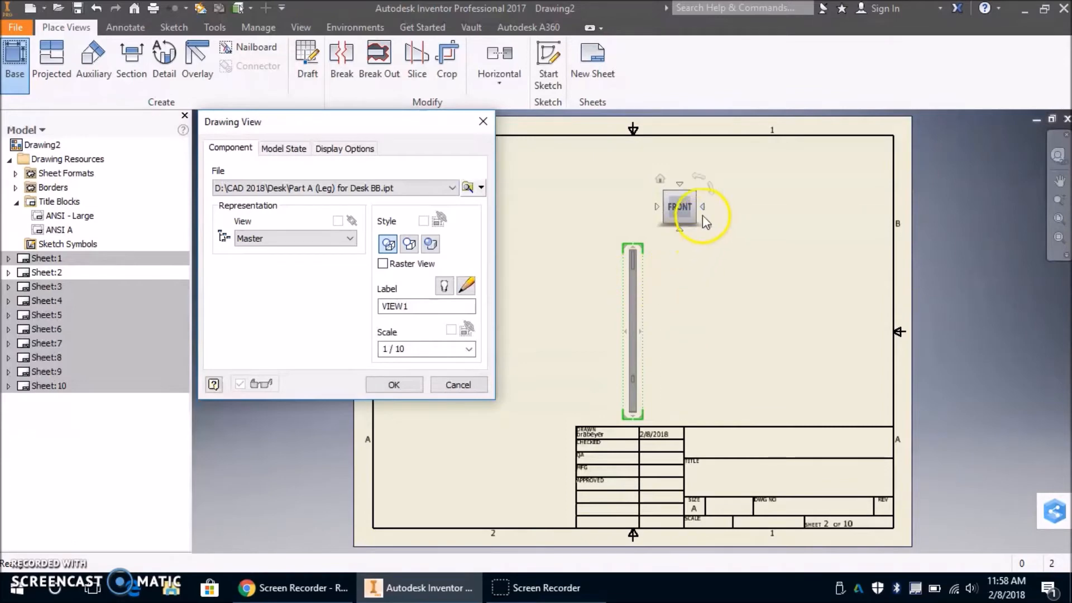
left_click(703, 215)
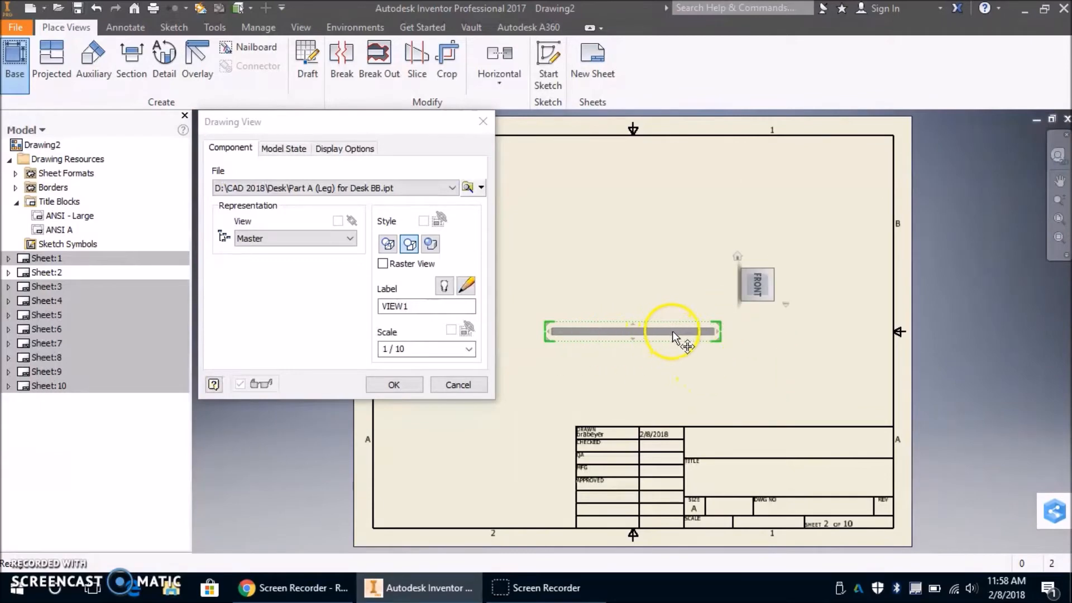
mouse_move(750, 268)
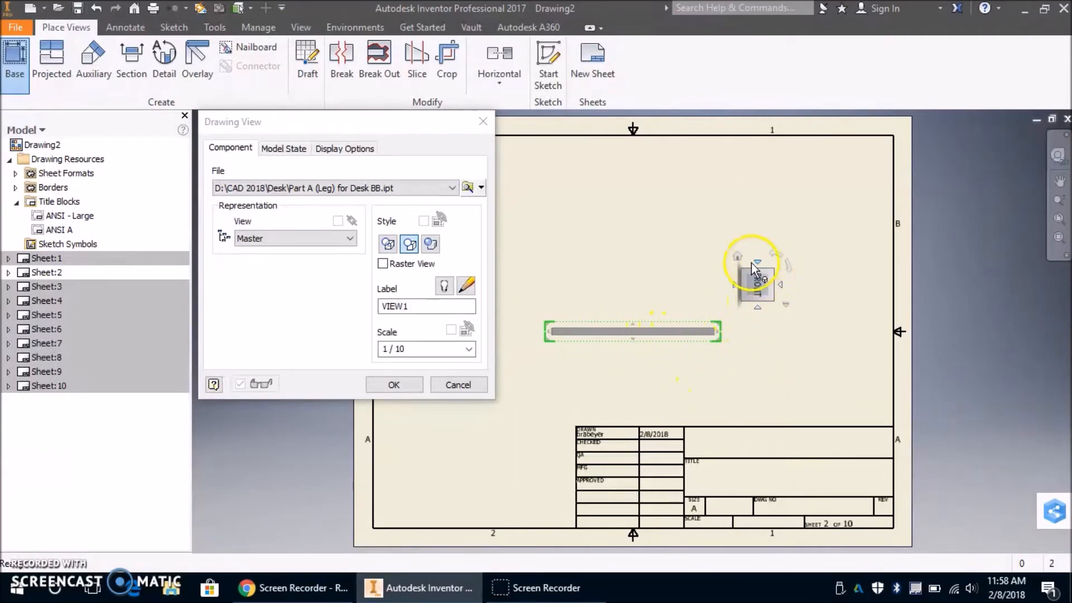
left_click(793, 271)
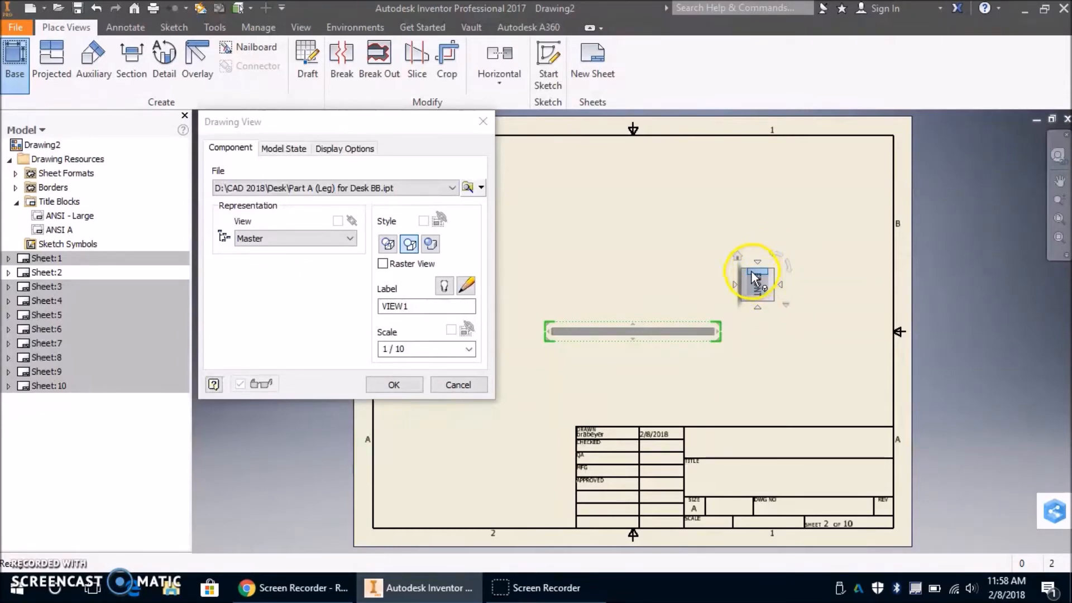
left_click(781, 263)
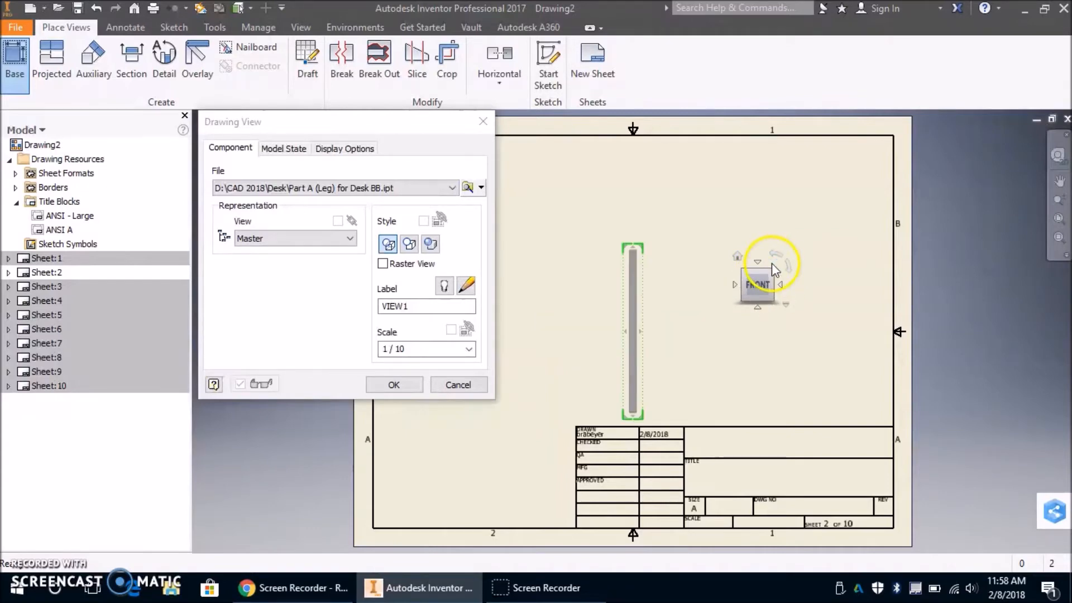
- Try isometric corner orientations for the leg's base view and return to the front orientation
left_click(772, 272)
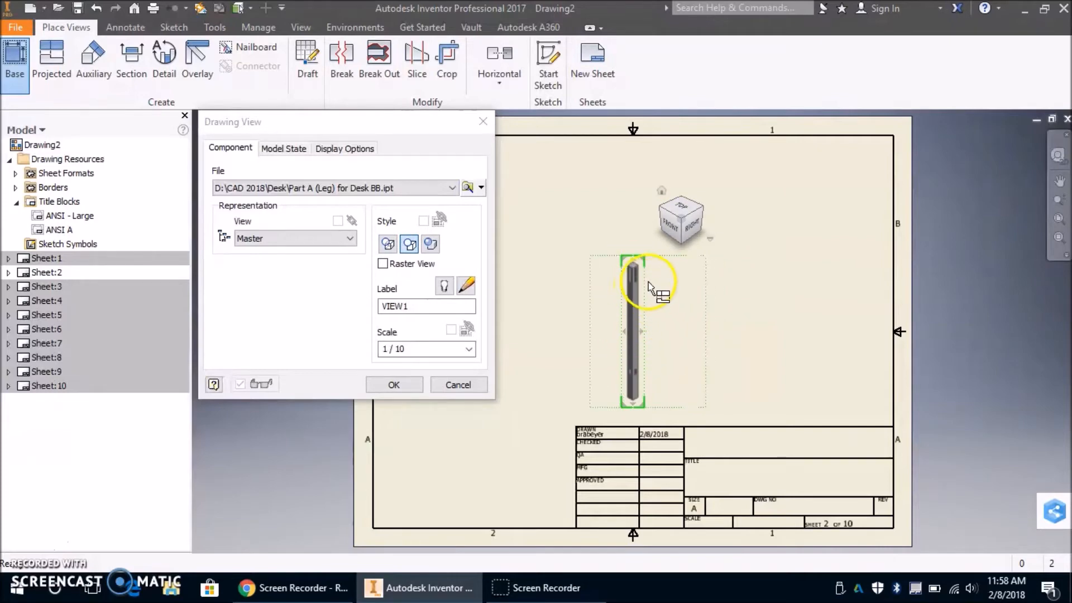
left_click(702, 208)
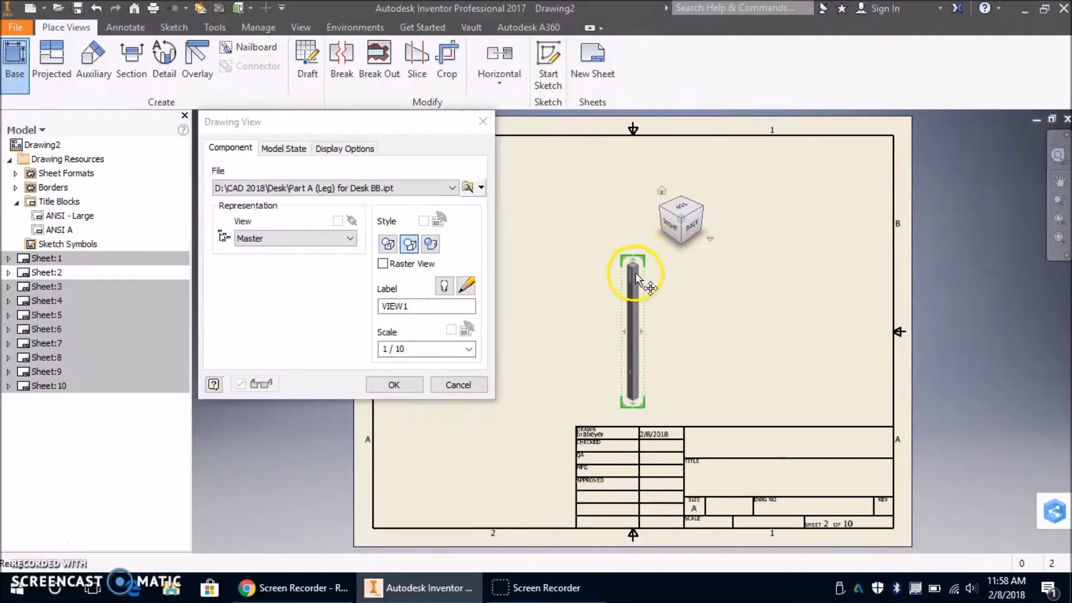
left_click(669, 230)
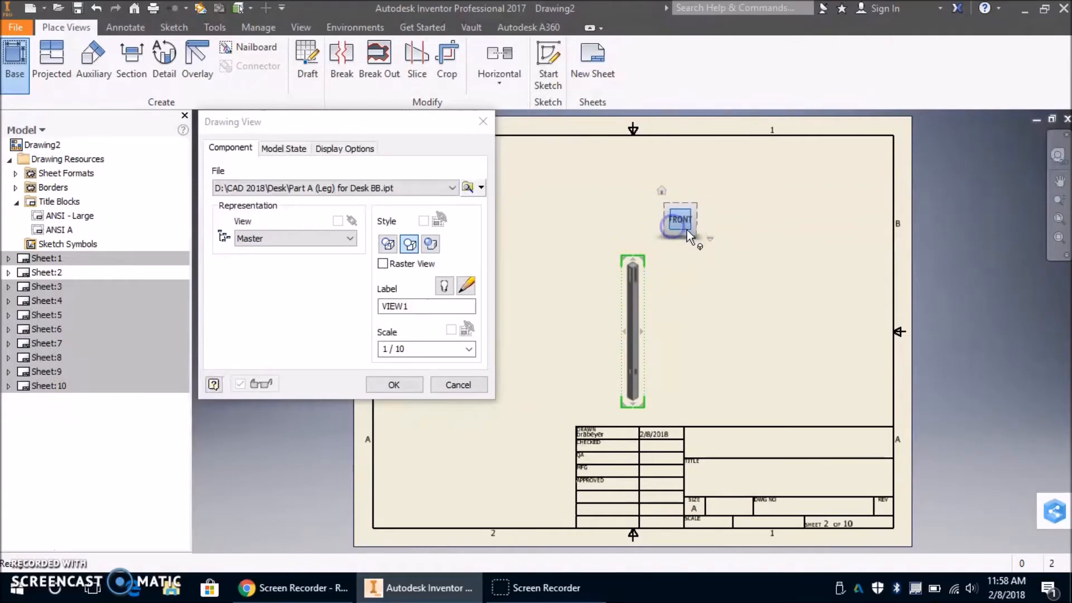
left_click(678, 226)
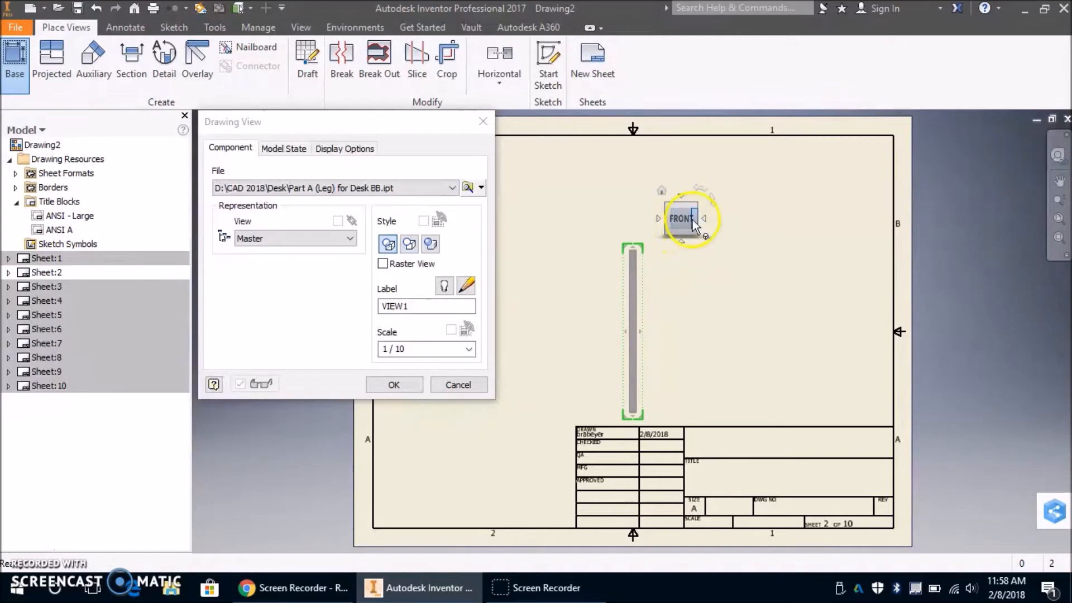
- Try the leg's right and top orientations, and set the base view to the upright front orientation
left_click(695, 216)
left_click(686, 208)
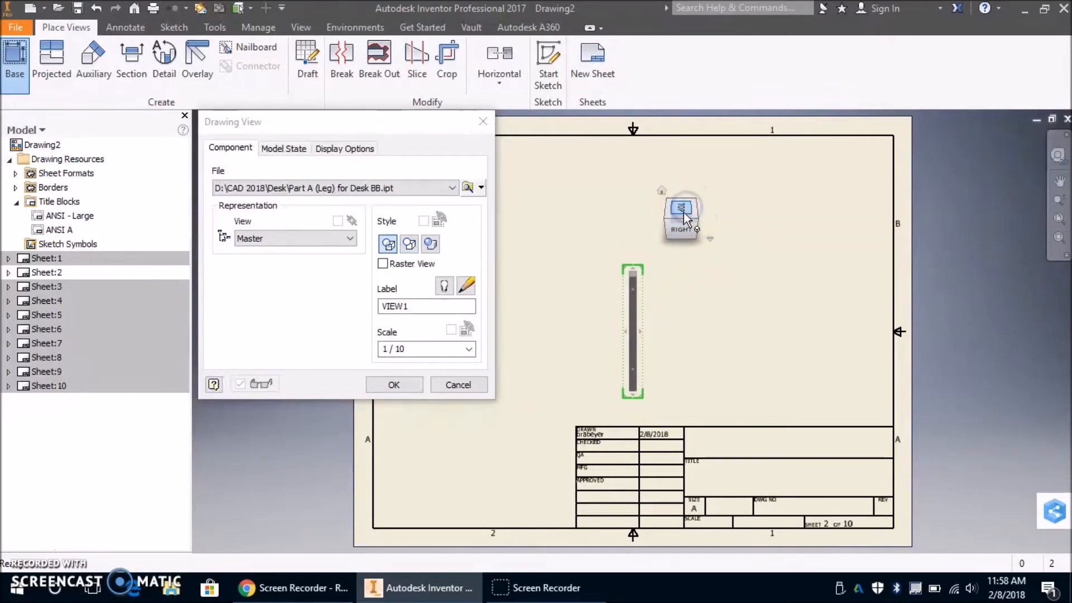
left_click(683, 213)
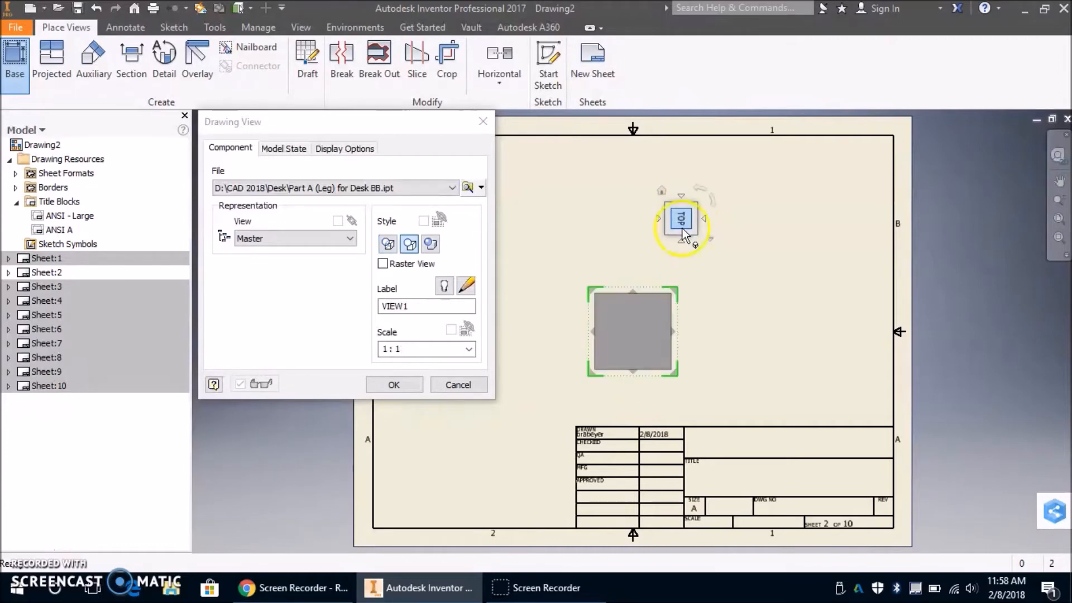
left_click(679, 233)
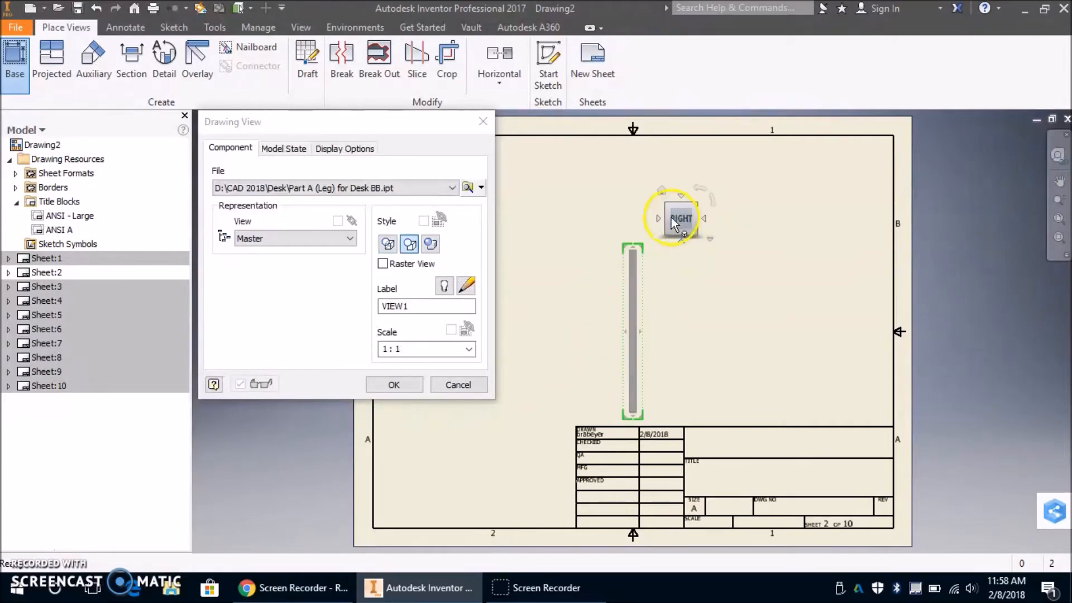
left_click(681, 239)
left_click(660, 219)
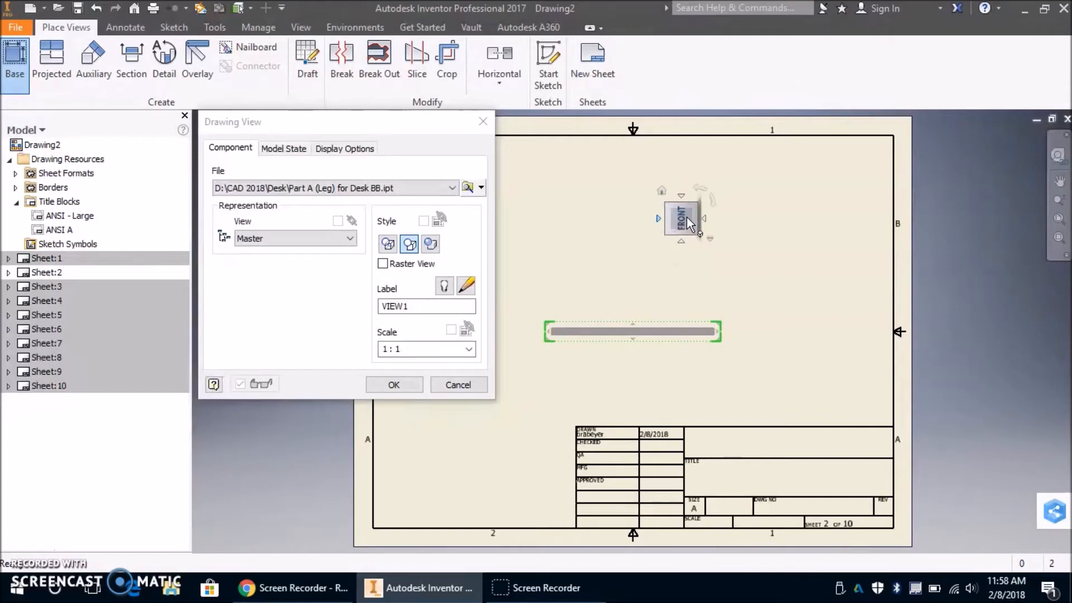
left_click(710, 199)
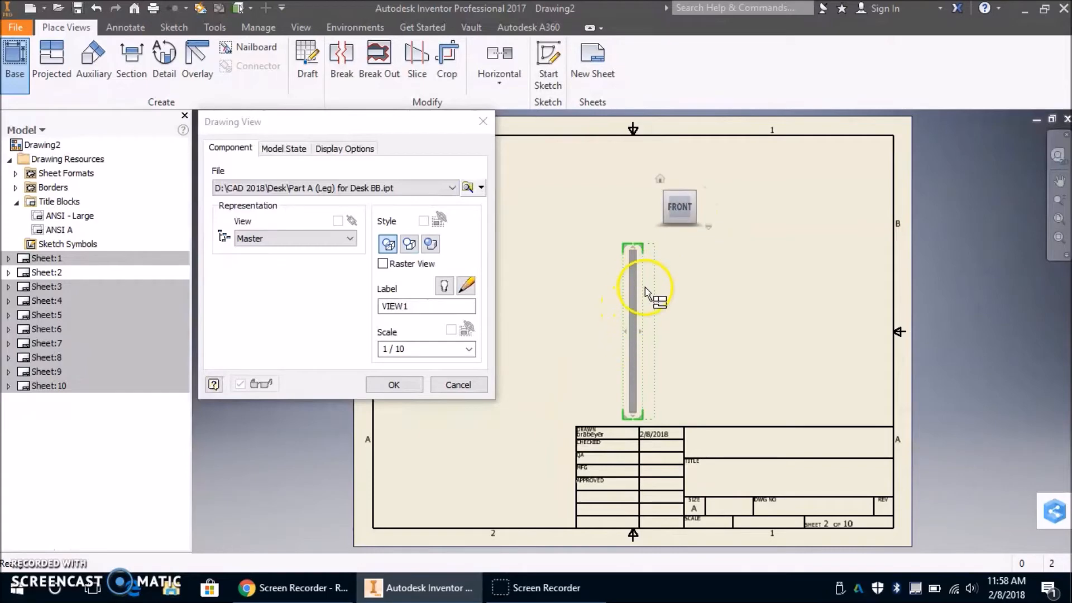
- Place projected side, top and isometric views of the leg around the 1/10 base view and create them
left_click_drag(641, 296, 732, 308)
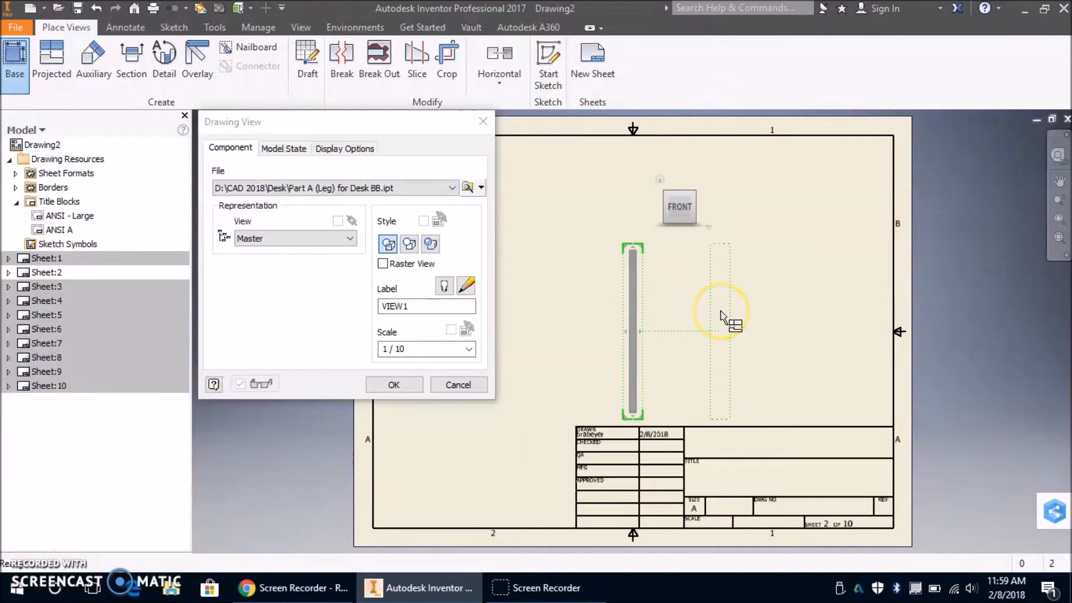
left_click(720, 316)
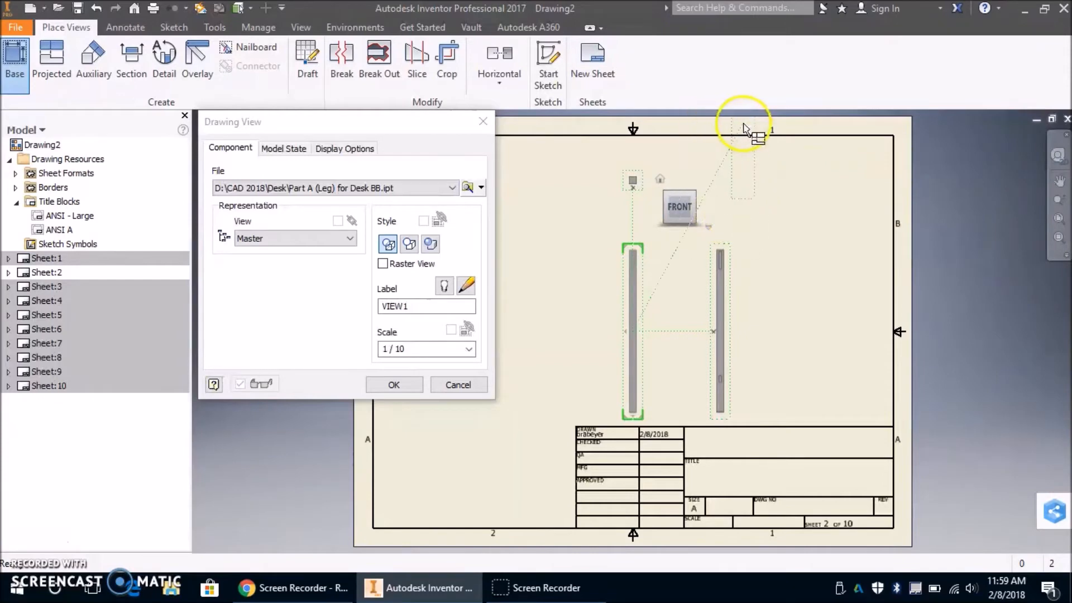
left_click(732, 163)
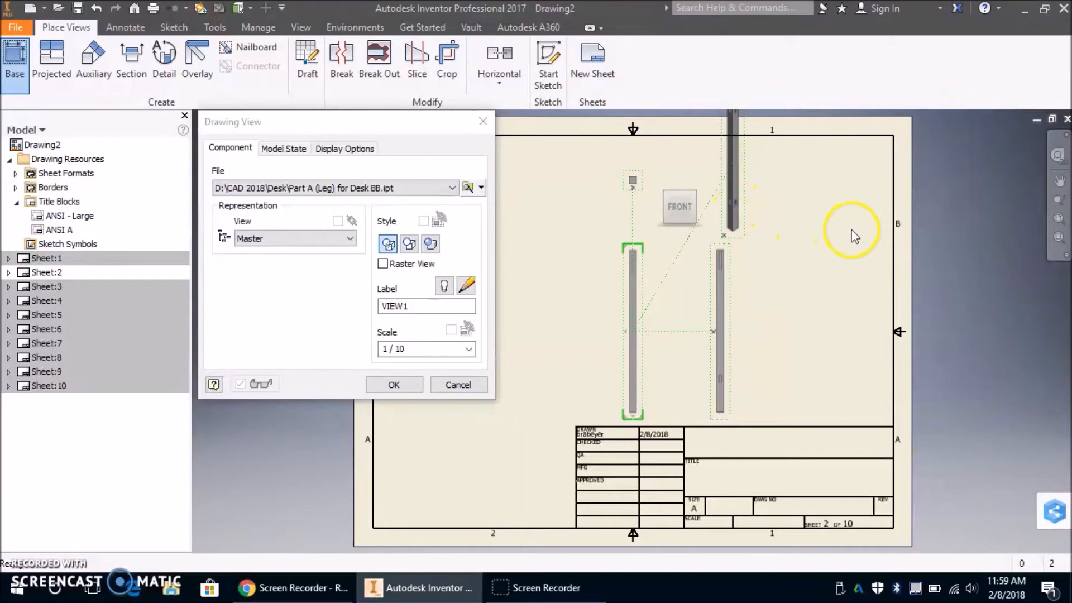
right_click(802, 230)
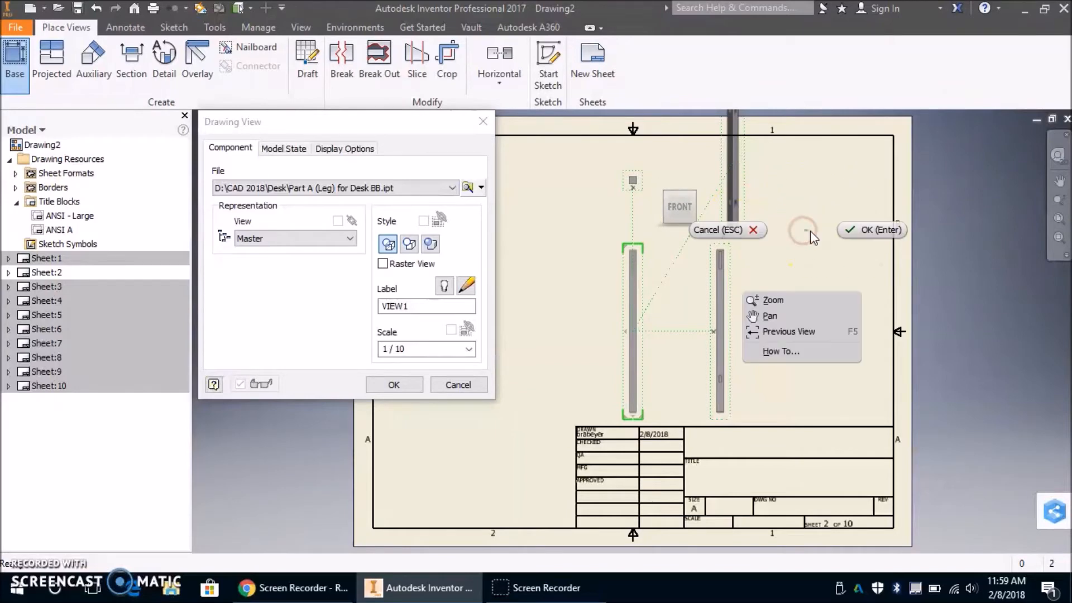
left_click(881, 230)
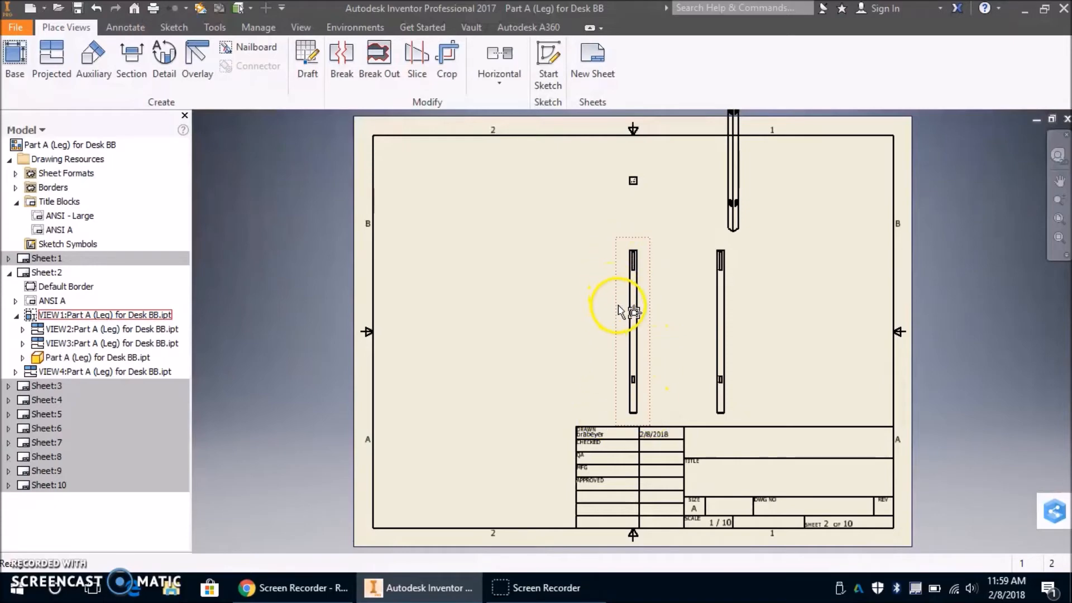
- Move the leg's front, side and top views over to the left half of the sheet, clear of the title block
left_click_drag(614, 306, 444, 316)
left_click_drag(722, 317, 539, 329)
left_click(603, 297)
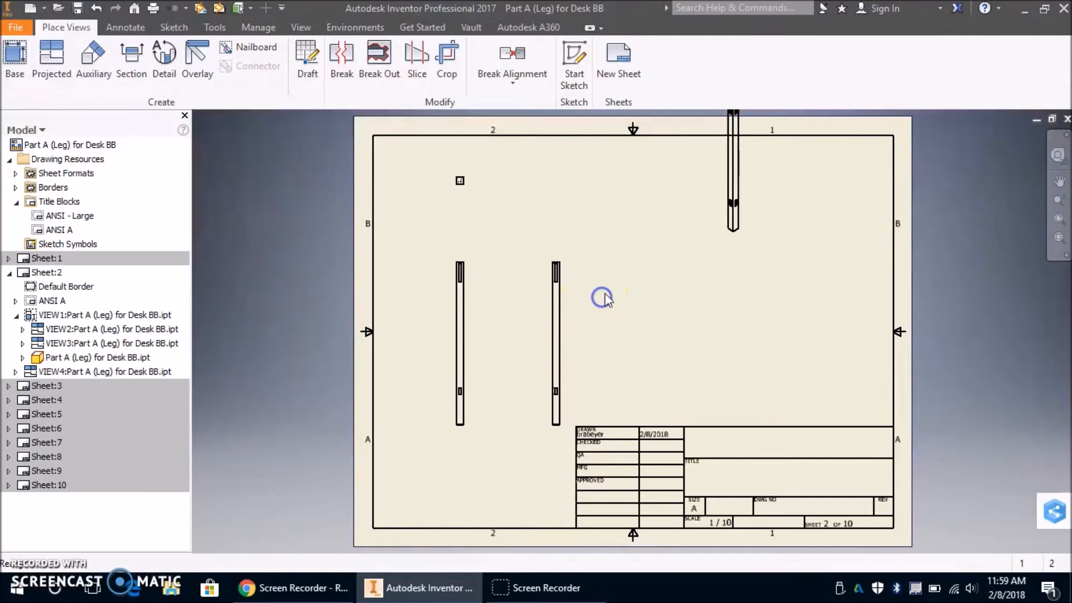
mouse_move(480, 313)
left_mouse_down()
mouse_move(510, 287)
mouse_move(484, 270)
mouse_move(437, 282)
mouse_move(449, 337)
mouse_move(488, 332)
mouse_move(503, 299)
mouse_move(482, 281)
mouse_move(463, 306)
left_mouse_up()
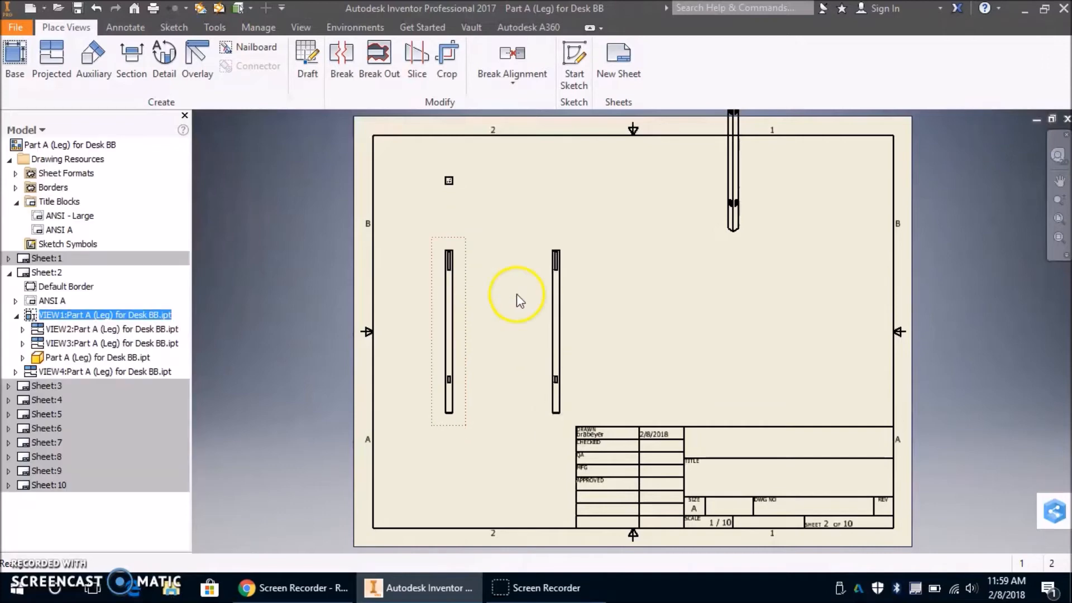
left_click_drag(575, 299, 577, 270)
left_click_drag(463, 178, 492, 183)
mouse_move(472, 301)
left_mouse_down()
mouse_move(523, 323)
mouse_move(491, 278)
mouse_move(461, 333)
mouse_move(469, 303)
left_mouse_up()
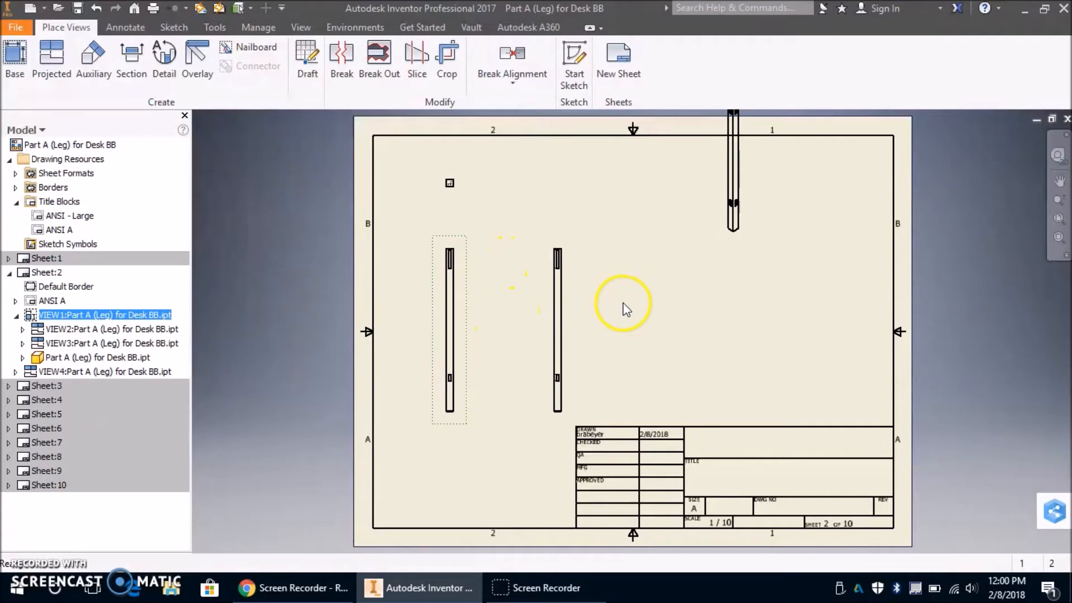
- Move the leg's isometric view inside the sheet's upper right corner, shade it and make its view label visible
left_click_drag(751, 175, 826, 240)
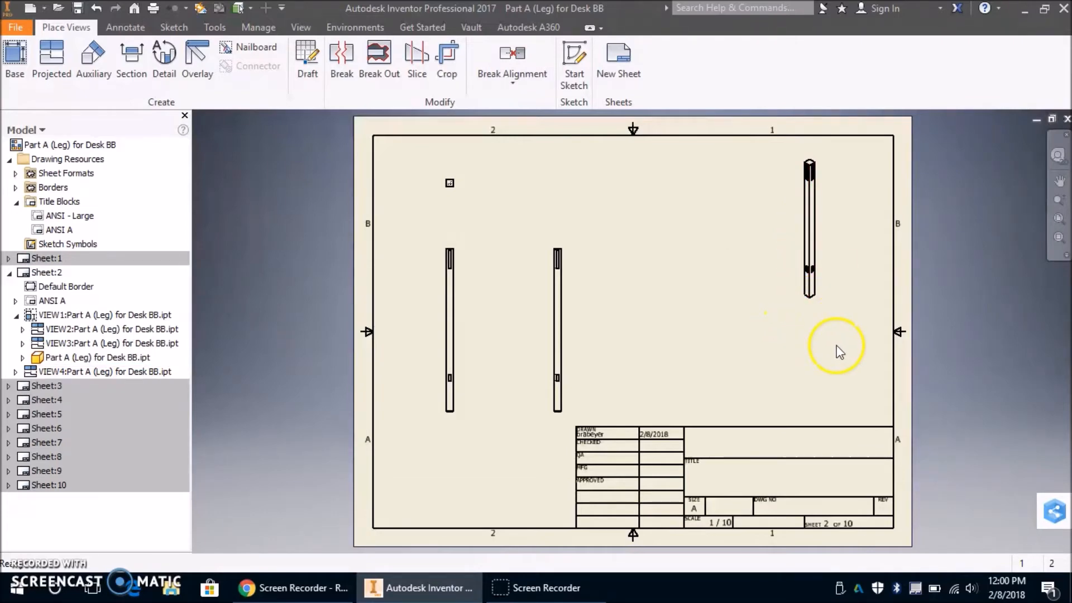
double_click(829, 211)
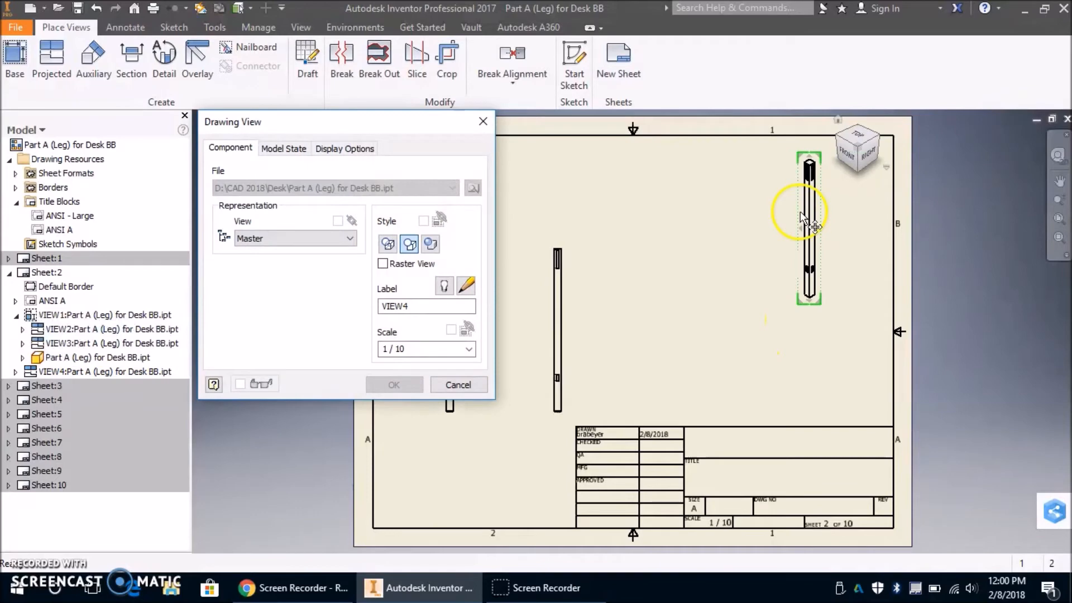
left_click(430, 244)
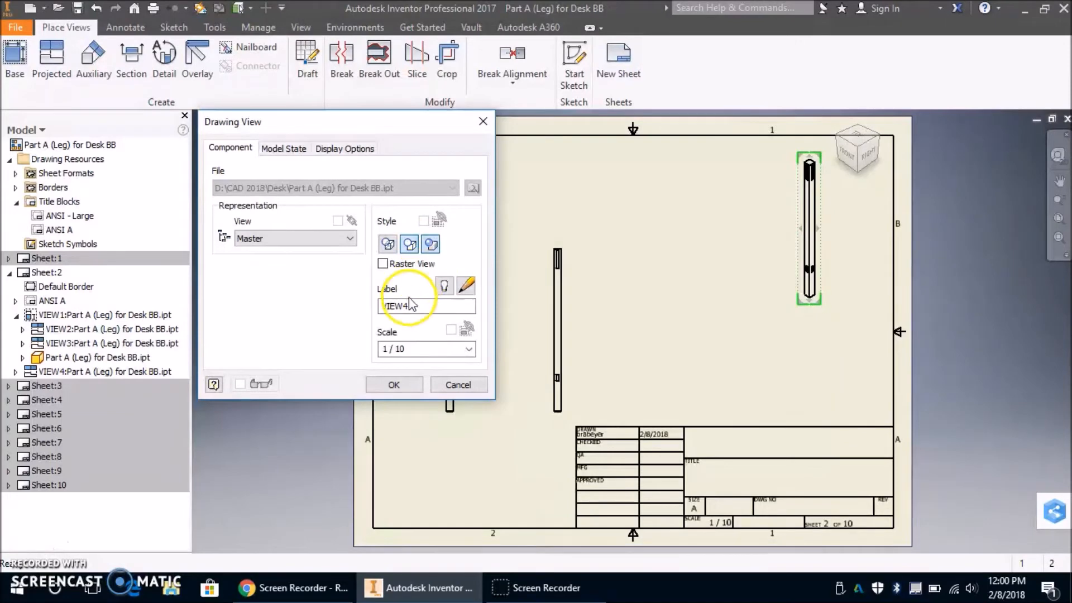
left_click(444, 287)
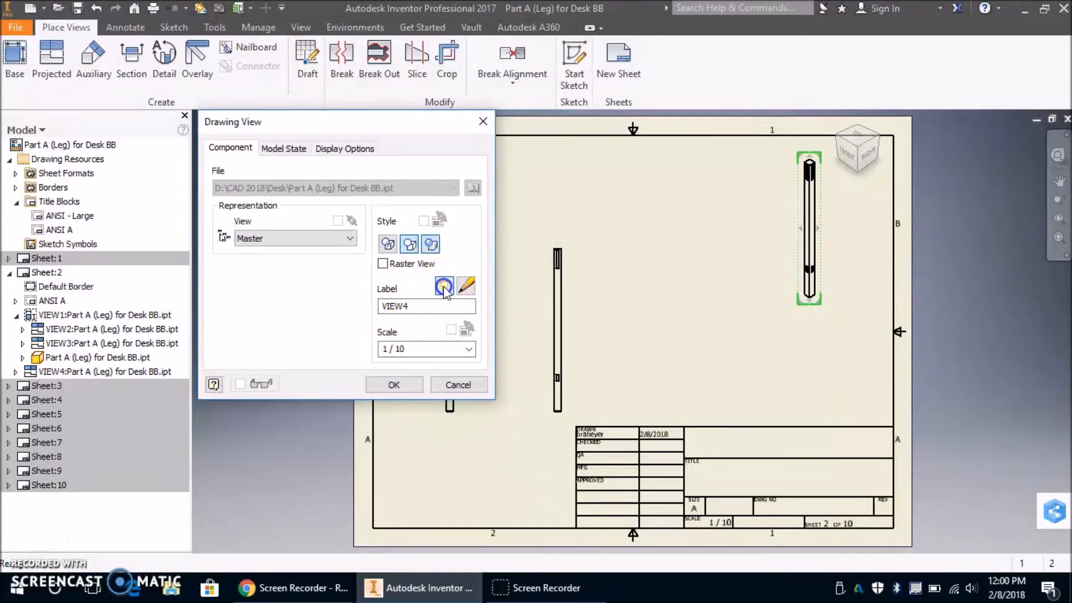
- Set the isometric view's scale to 1/6 and its label to "Part A leg", and apply the changes
left_click(413, 349)
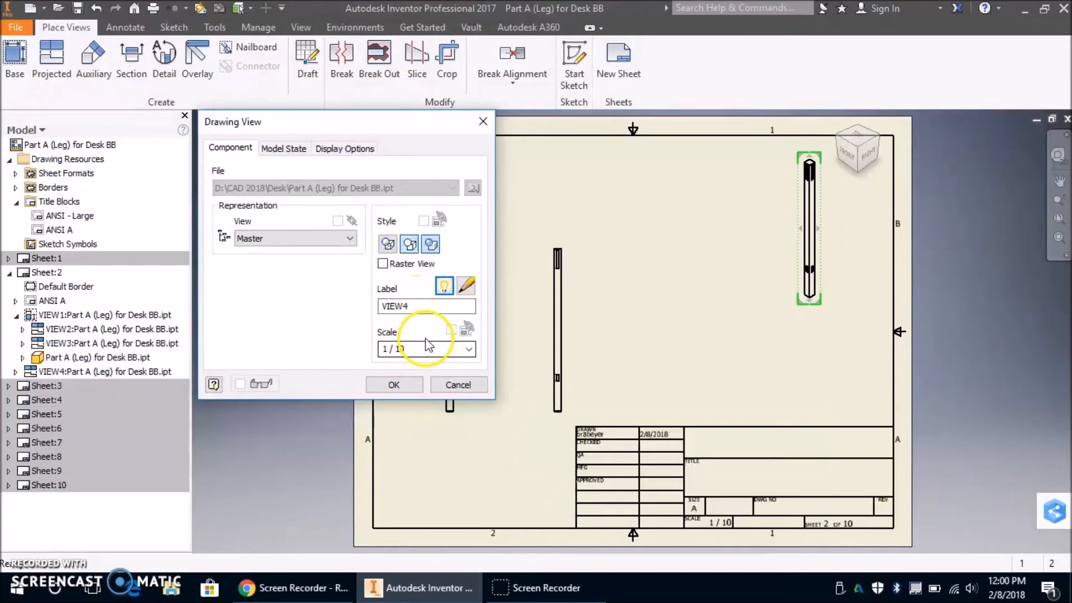
left_click(420, 350)
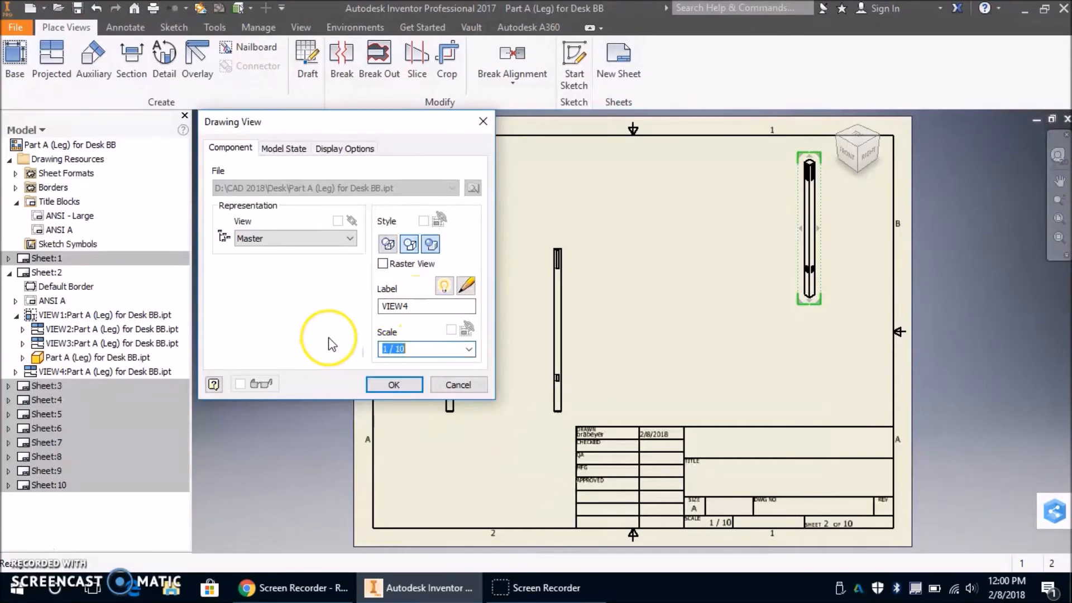
type("1/6")
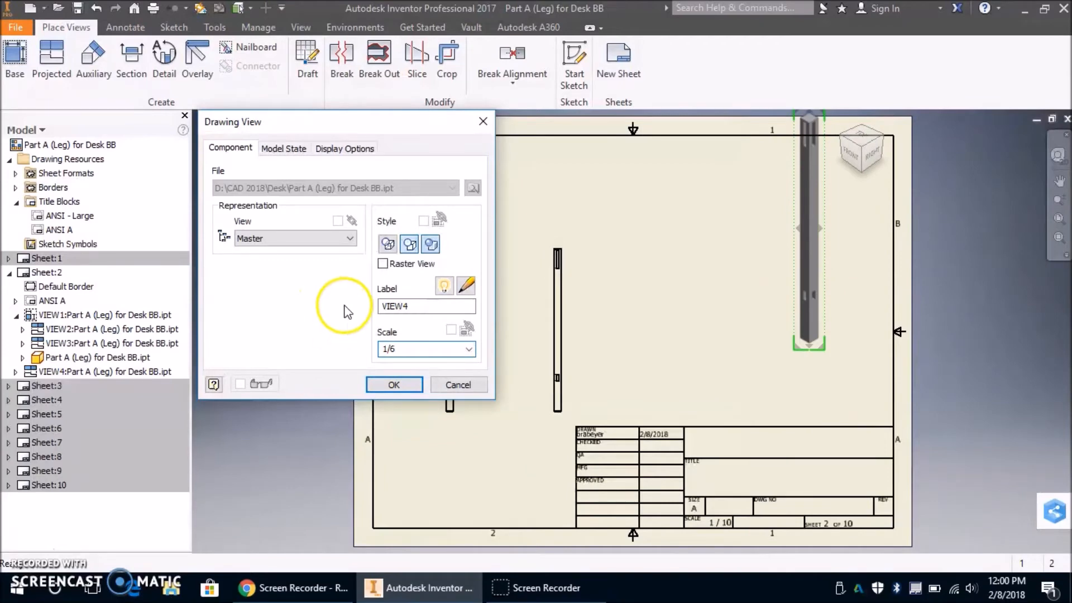
left_click(417, 306)
left_click_drag(418, 306, 361, 306)
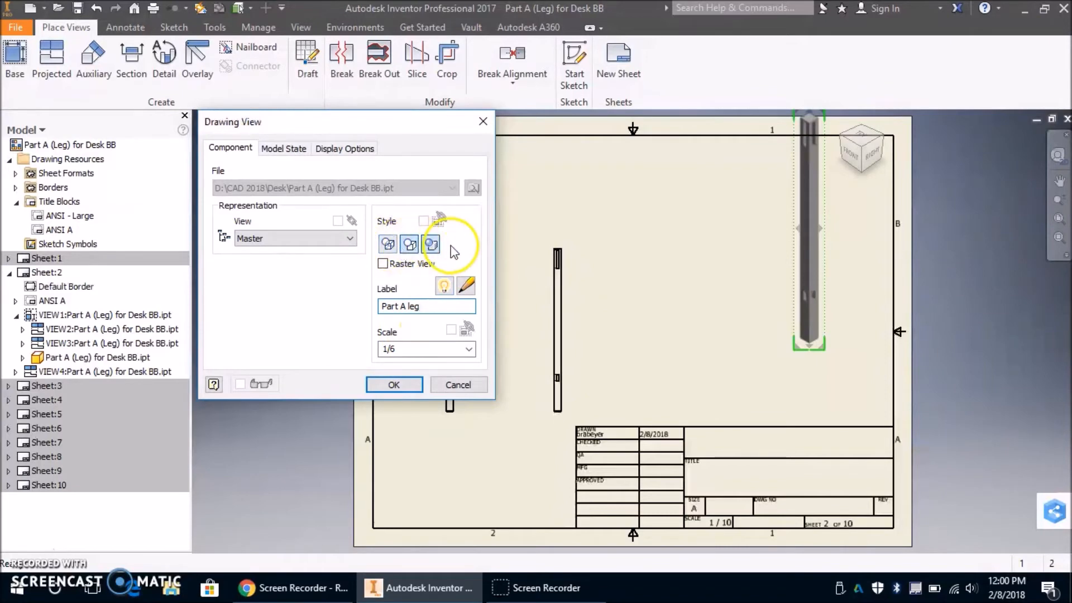
left_click(405, 384)
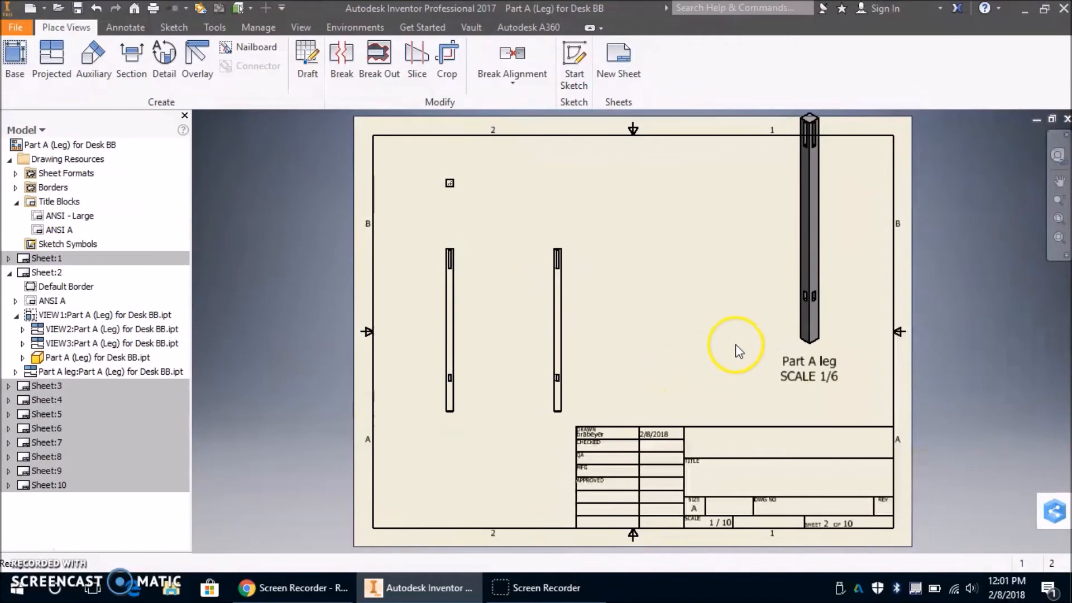
- Reposition the isometric view fully inside the border near its right edge, with the label beside the leg on its left
left_click_drag(839, 229, 834, 244)
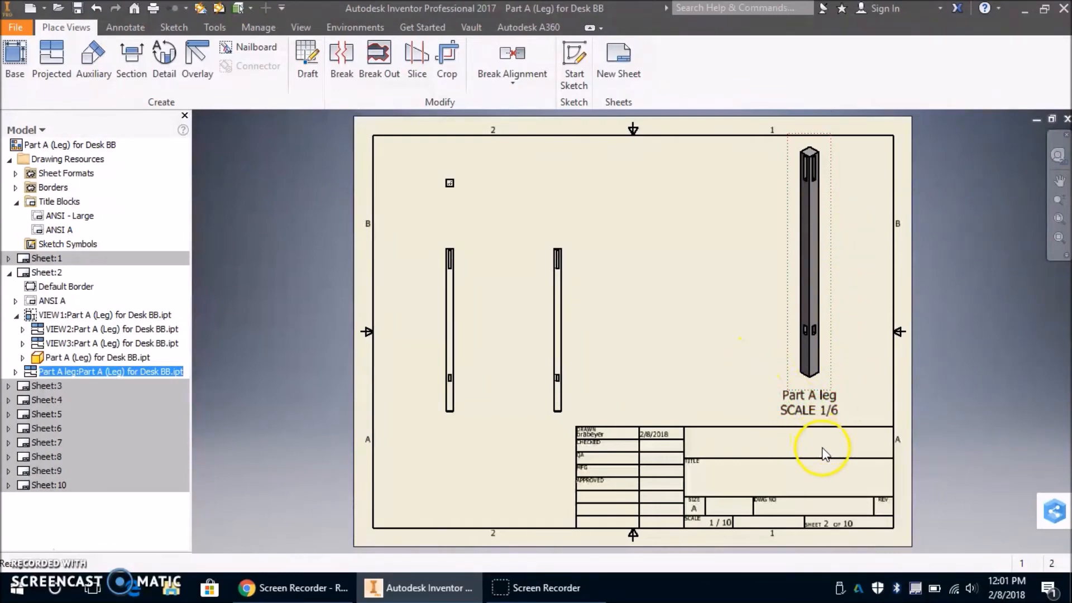
left_click_drag(830, 411, 780, 279)
left_click(754, 379)
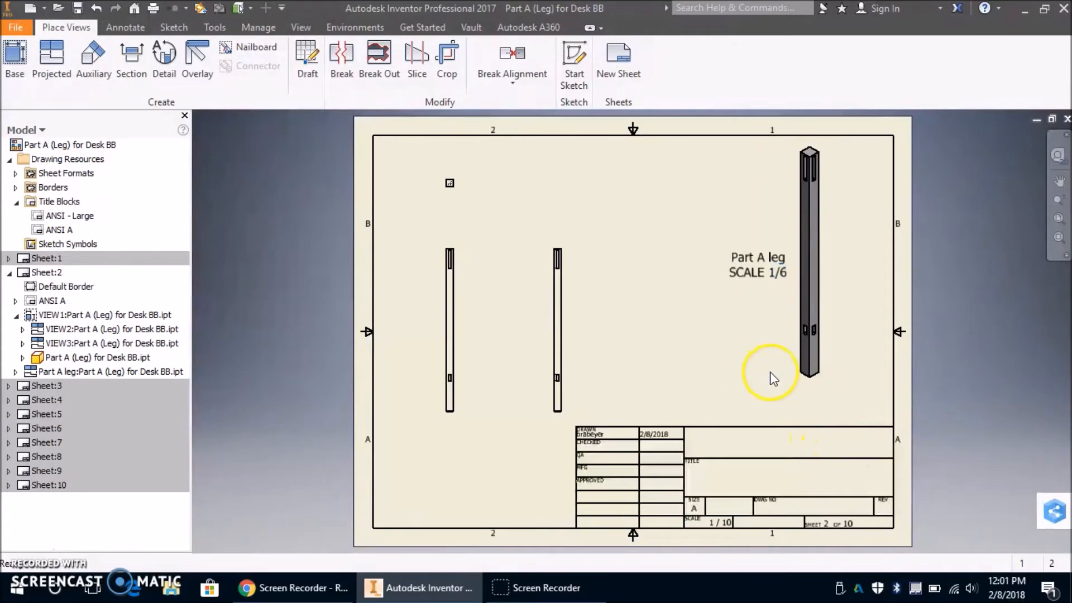
left_click(815, 292)
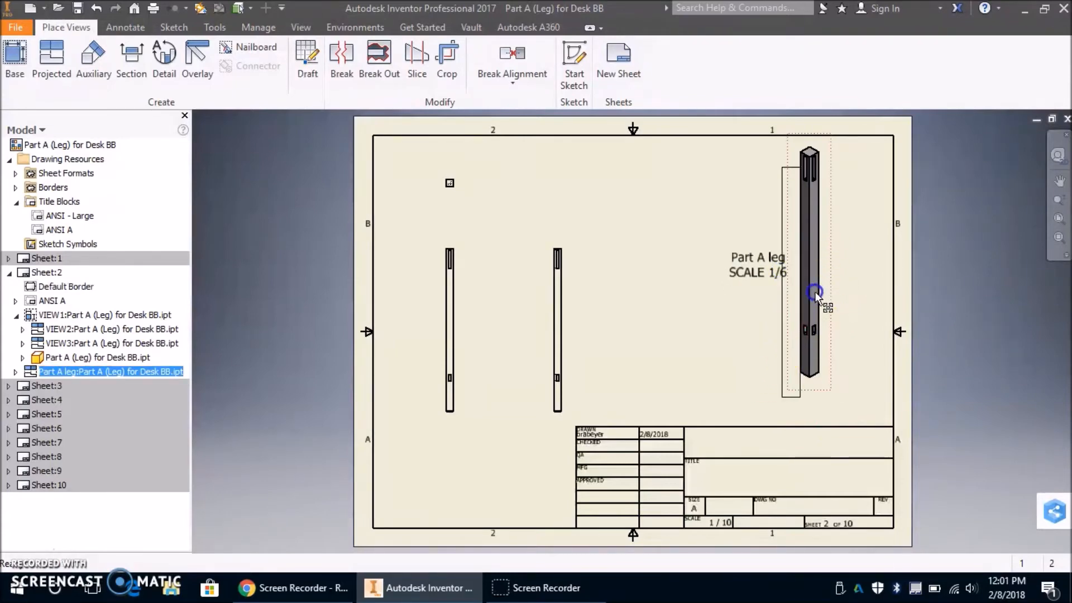
left_click_drag(813, 289, 853, 277)
left_click(741, 344)
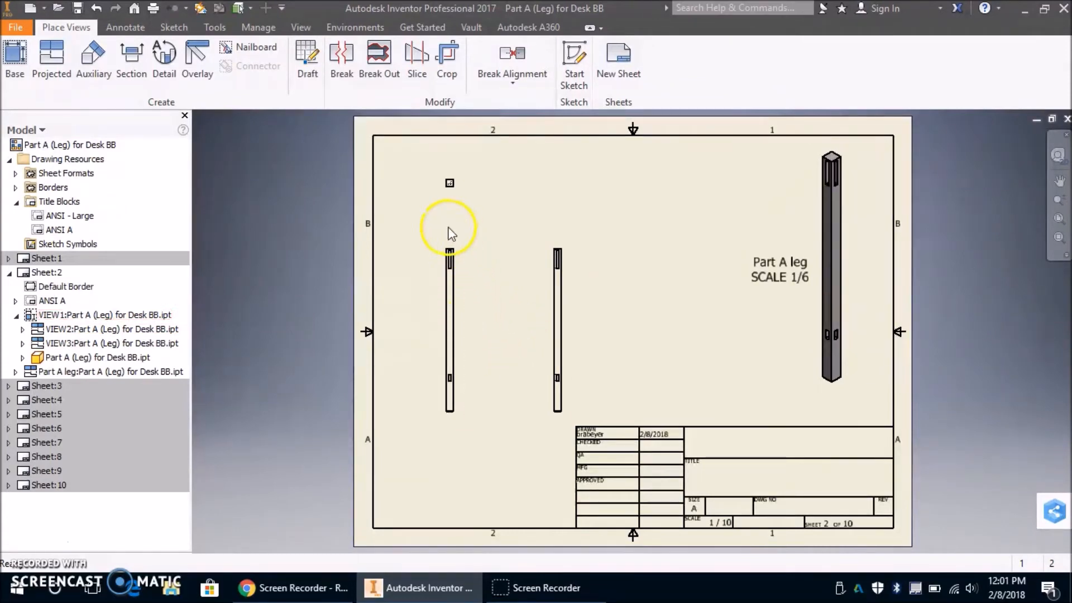
- Set the scale of the leg's front base view to 1/6
double_click(468, 298)
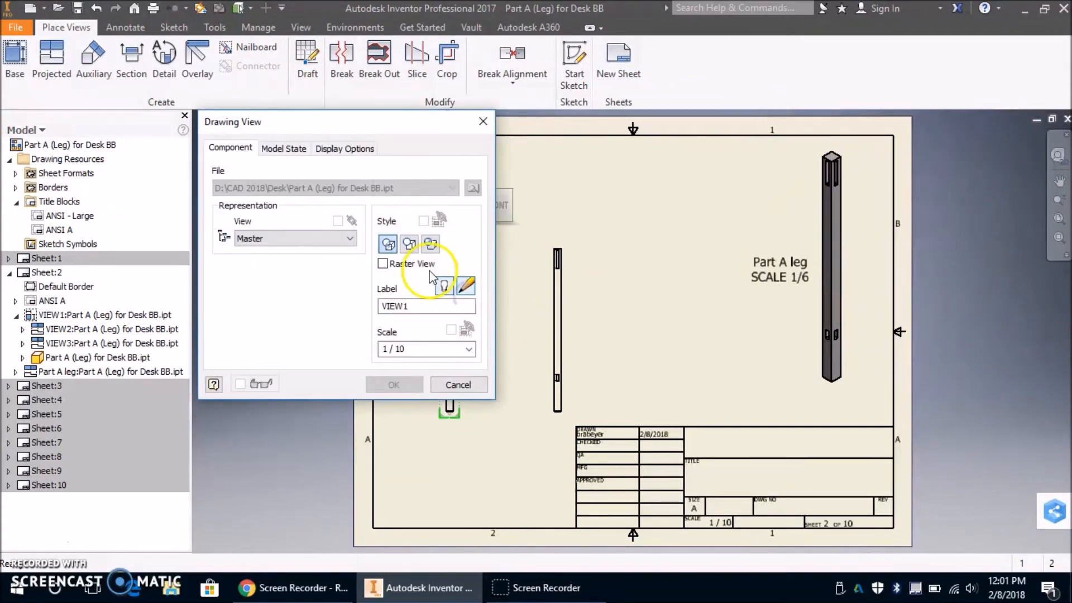
left_click_drag(431, 125, 339, 133)
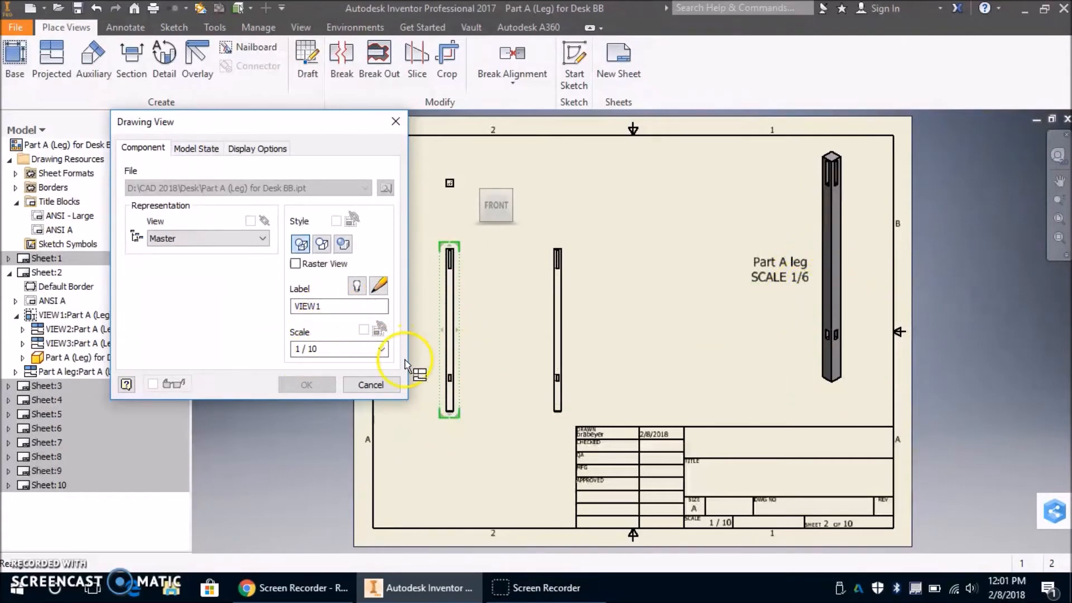
left_click_drag(334, 350, 293, 352)
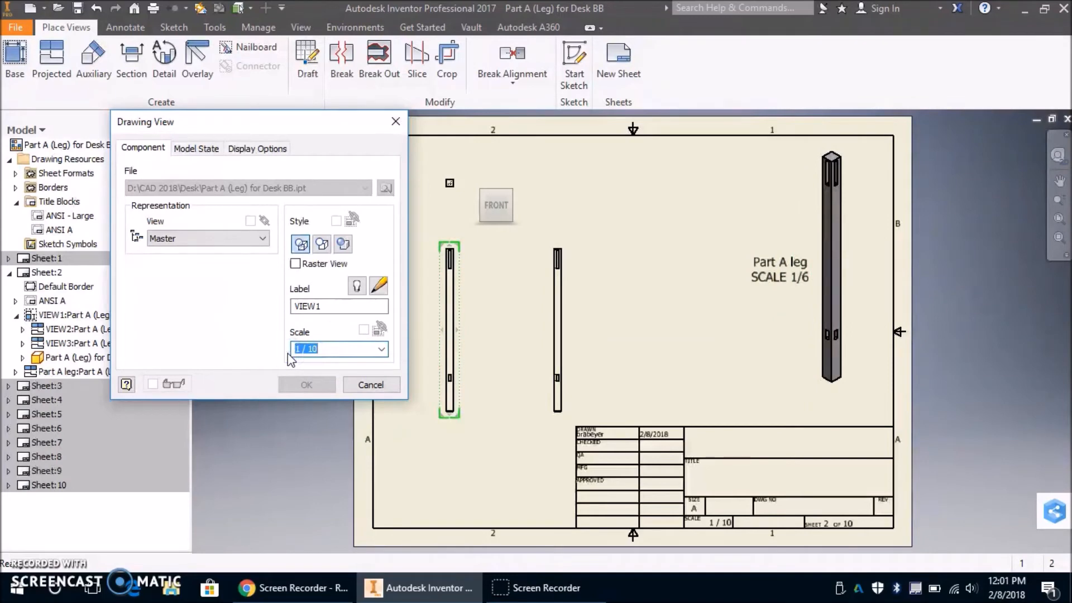
type("1/")
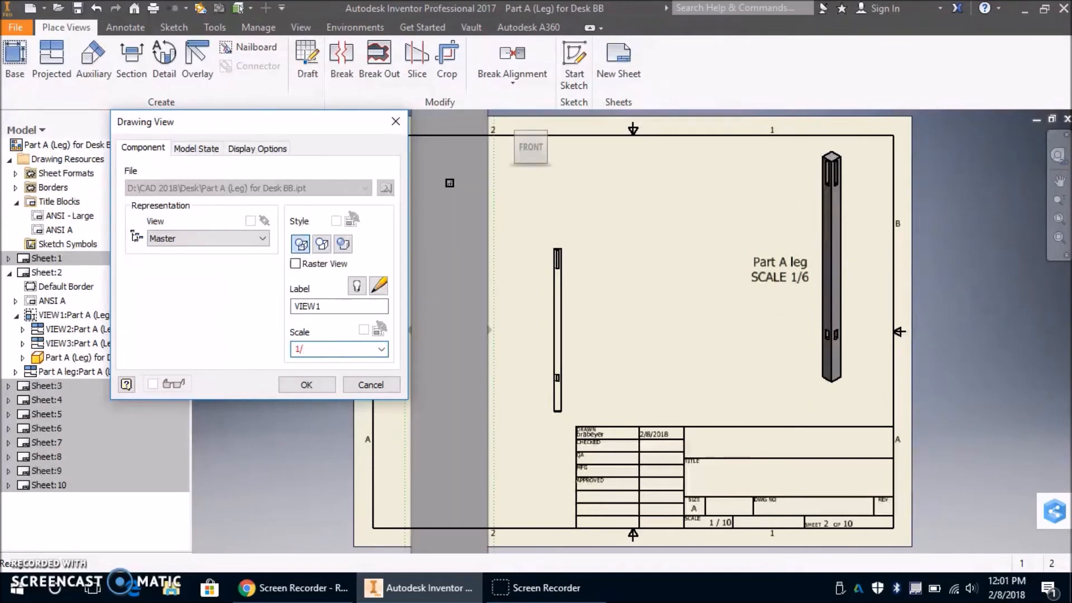
type("6")
left_click(325, 349)
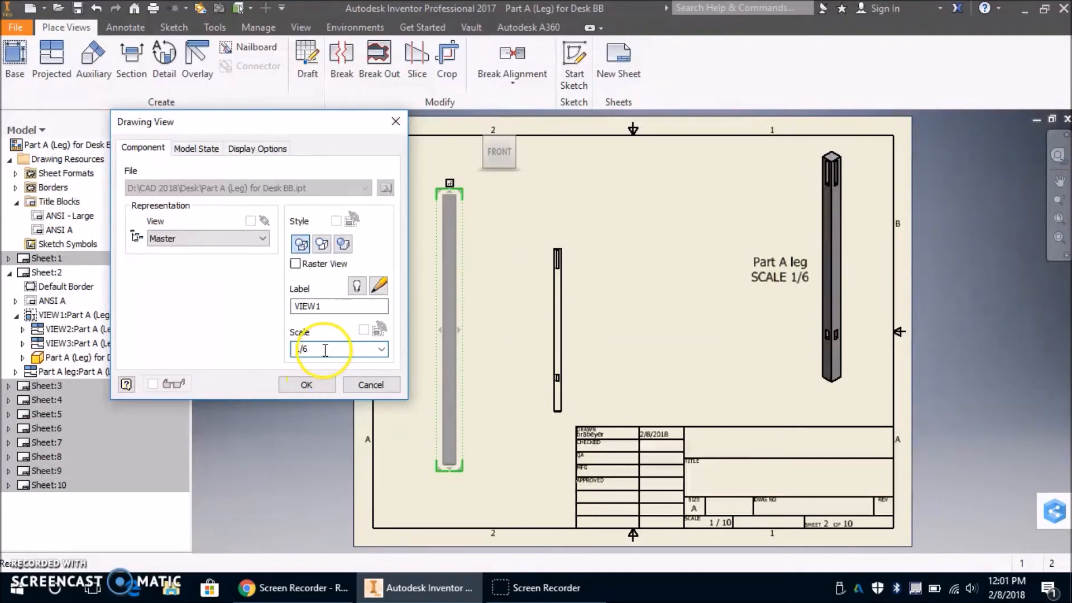
left_click(306, 385)
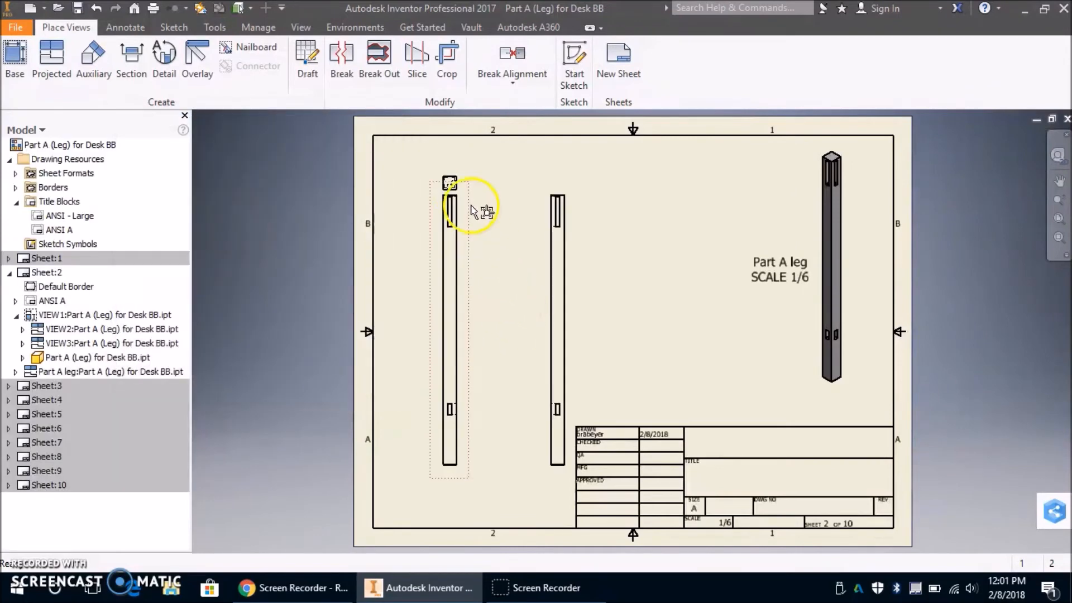
- Respace the leg's top, front and side views on the left half of the sheet, clear of the title block
left_click_drag(471, 180, 471, 164)
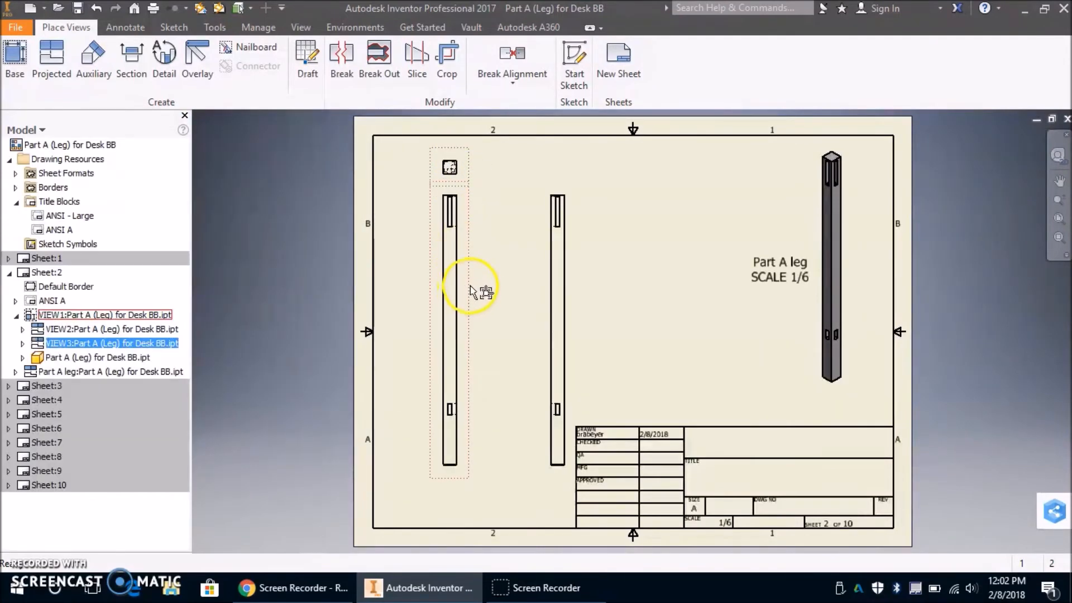
left_click_drag(471, 286, 461, 298)
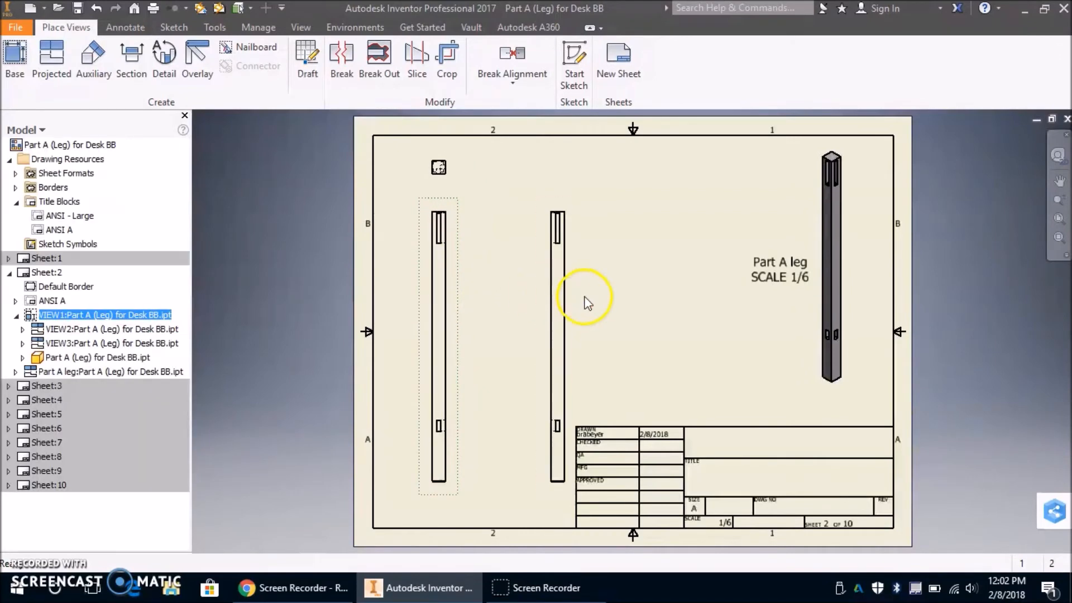
left_click_drag(580, 295, 562, 299)
left_click(626, 283)
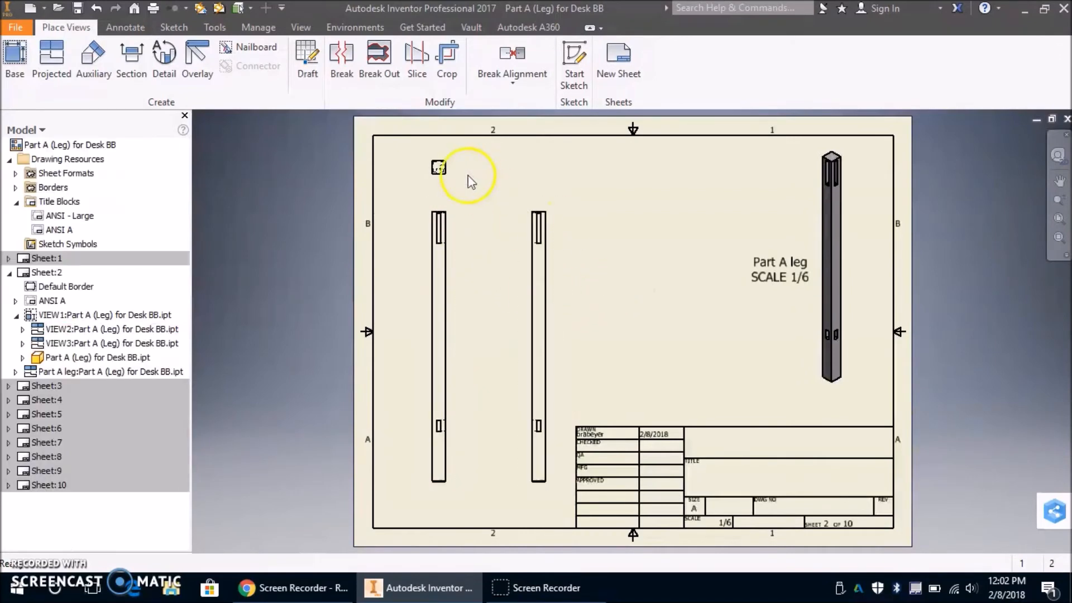
scroll(470, 182, "up", 5)
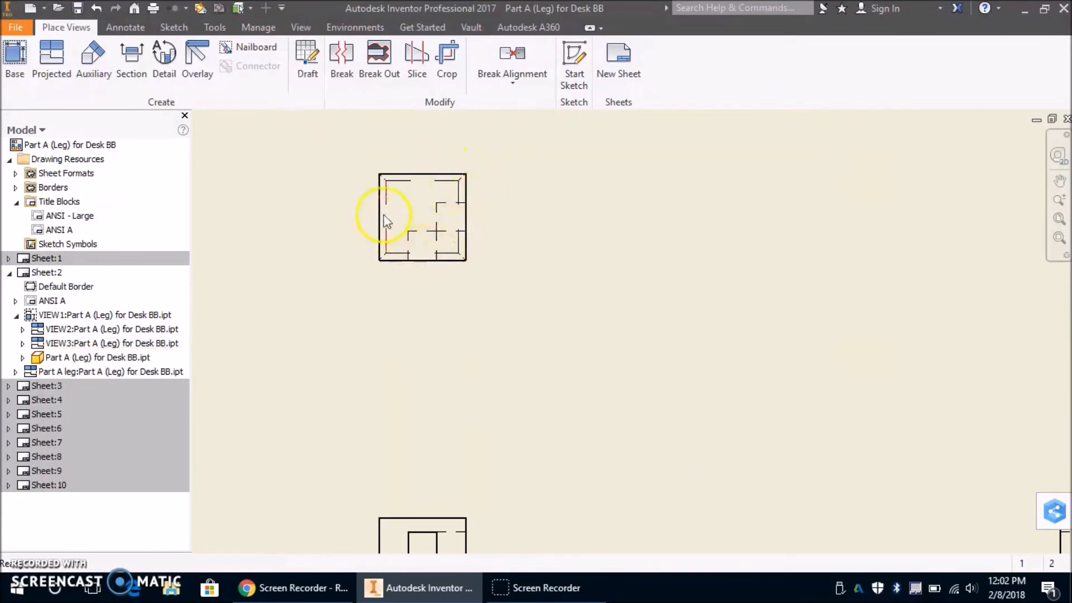
scroll(457, 244, "down", 5)
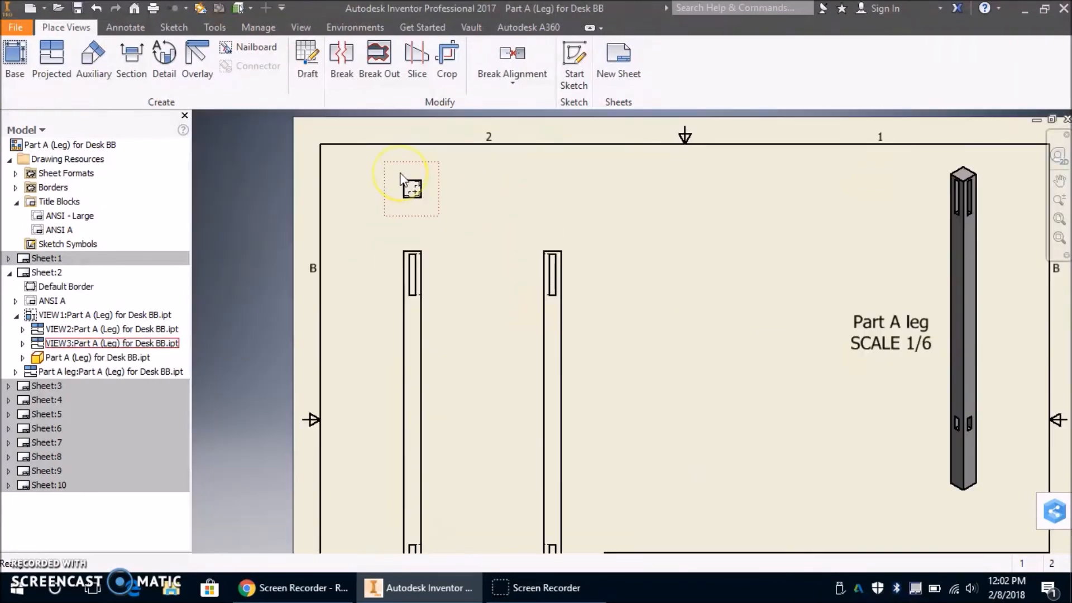
scroll(401, 180, "down", 3)
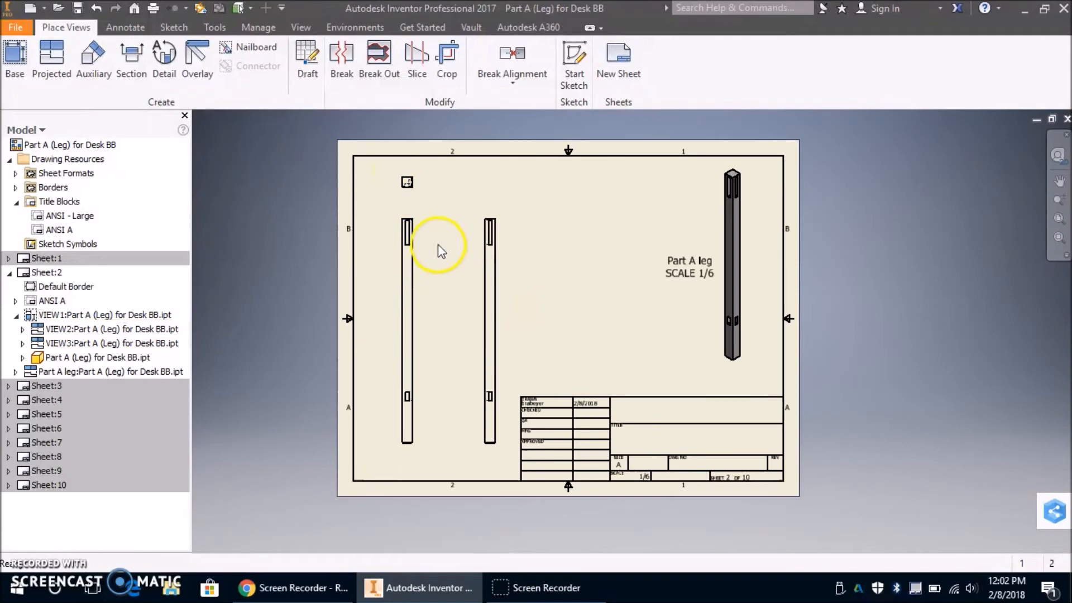
scroll(441, 238, "up", 2)
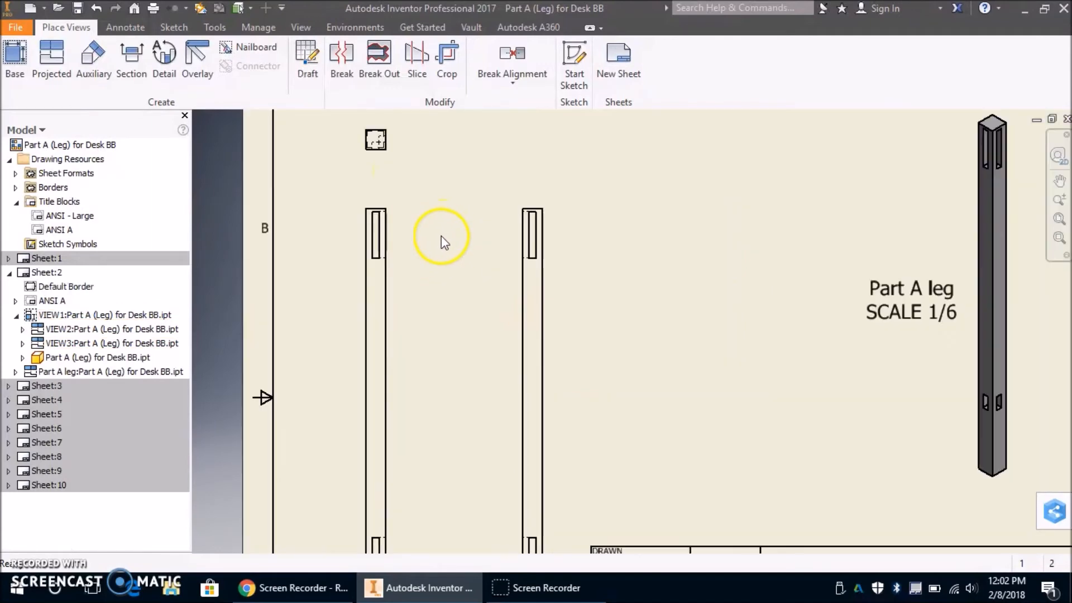
scroll(441, 236, "down", 2)
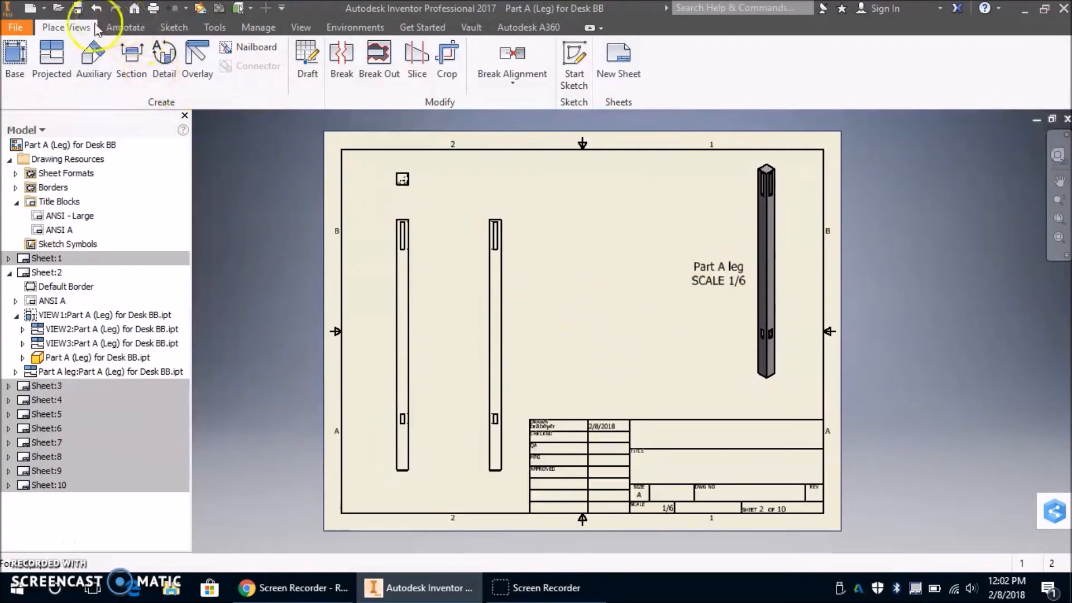
- Dimension the length of the long left edge in the leg's front view, placing the dimension to its left
left_click(131, 29)
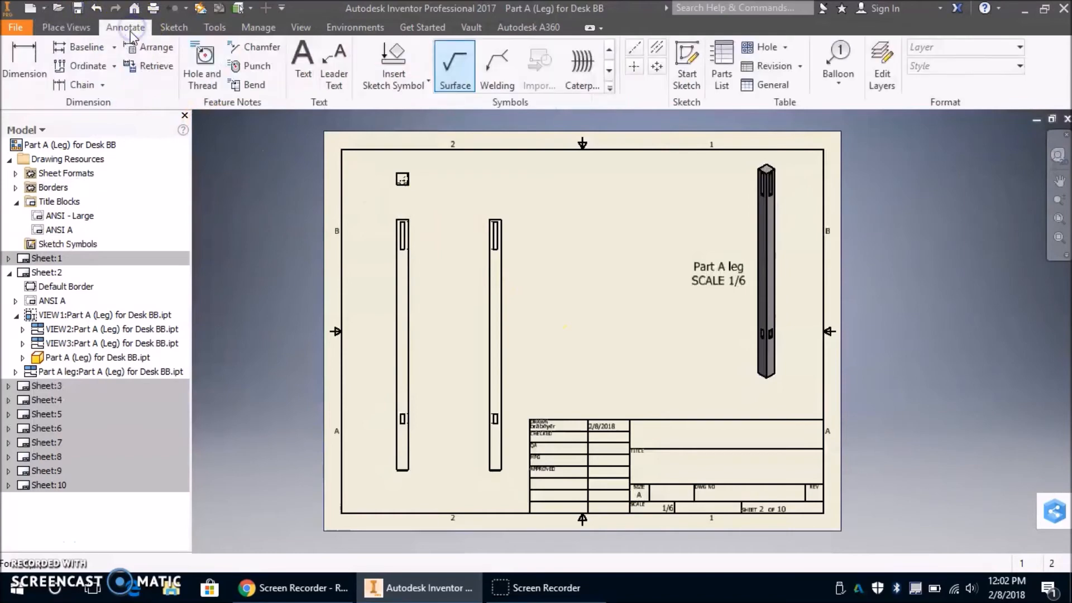
left_click(29, 75)
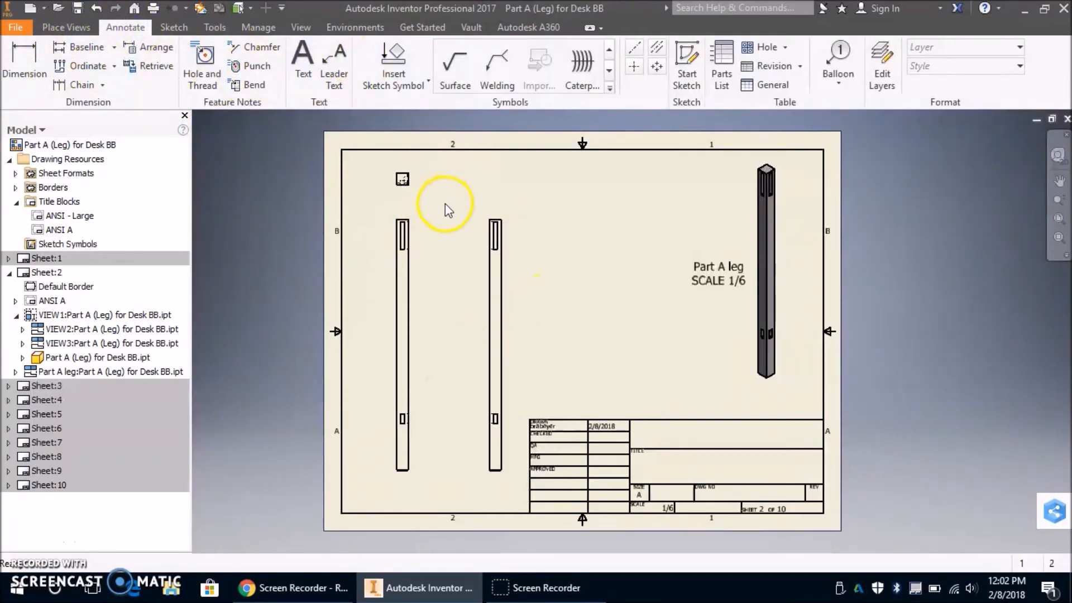
left_click(25, 70)
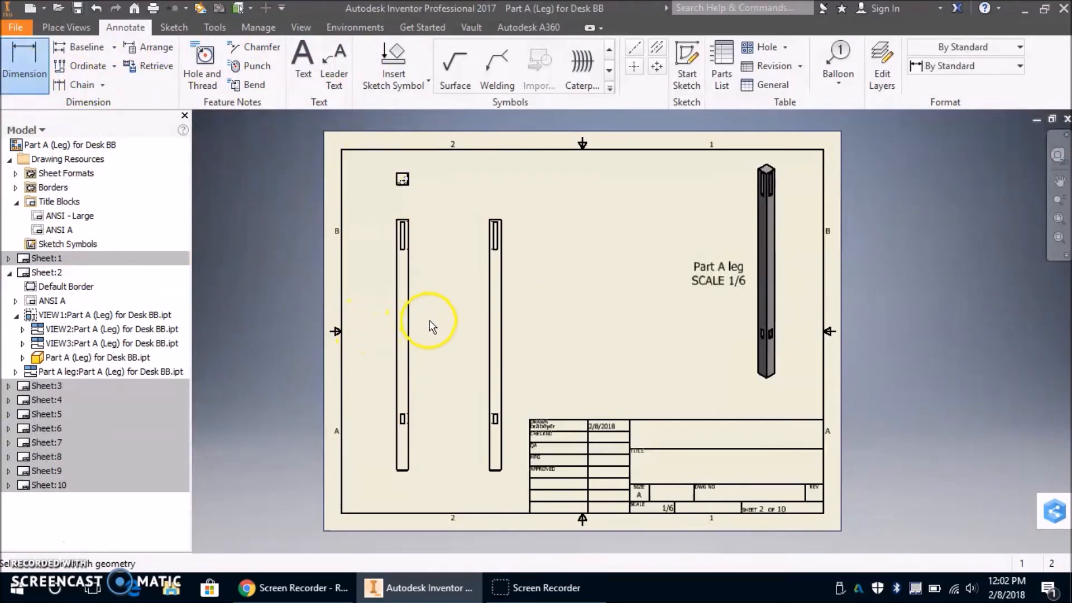
left_click(396, 316)
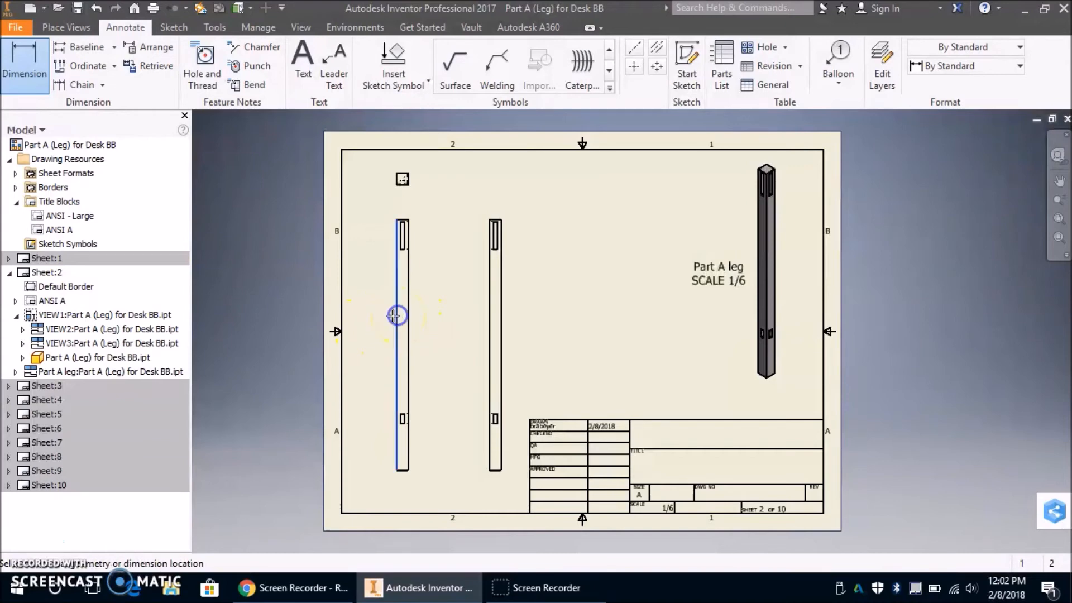
left_click(379, 342)
left_click(547, 396)
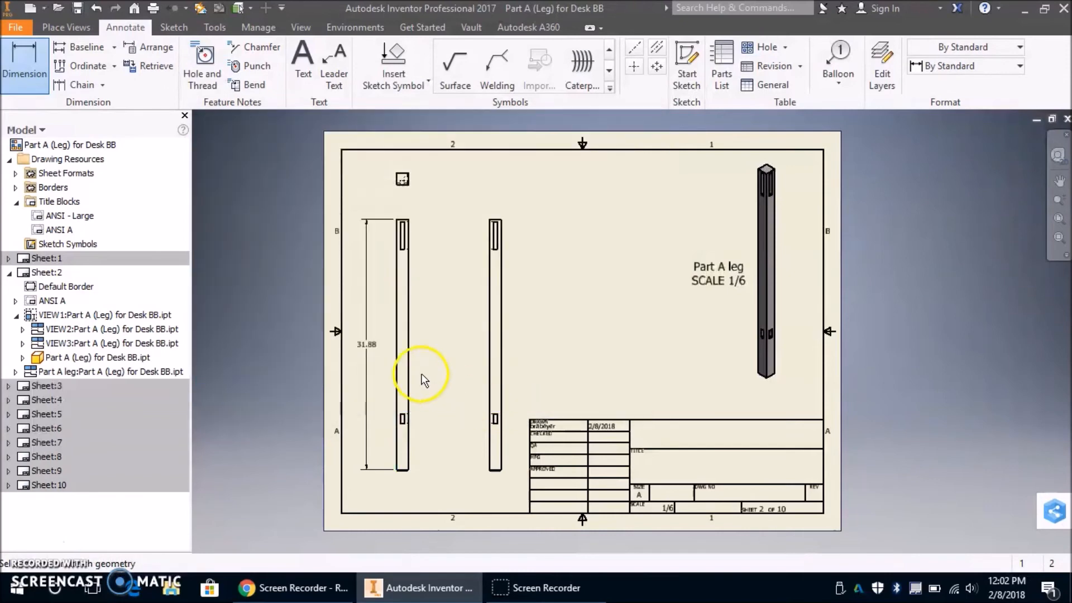
- Examine the length dimension of the leg's front view and where its lower extension line meets the chamfered foot
scroll(364, 350, "up", 5)
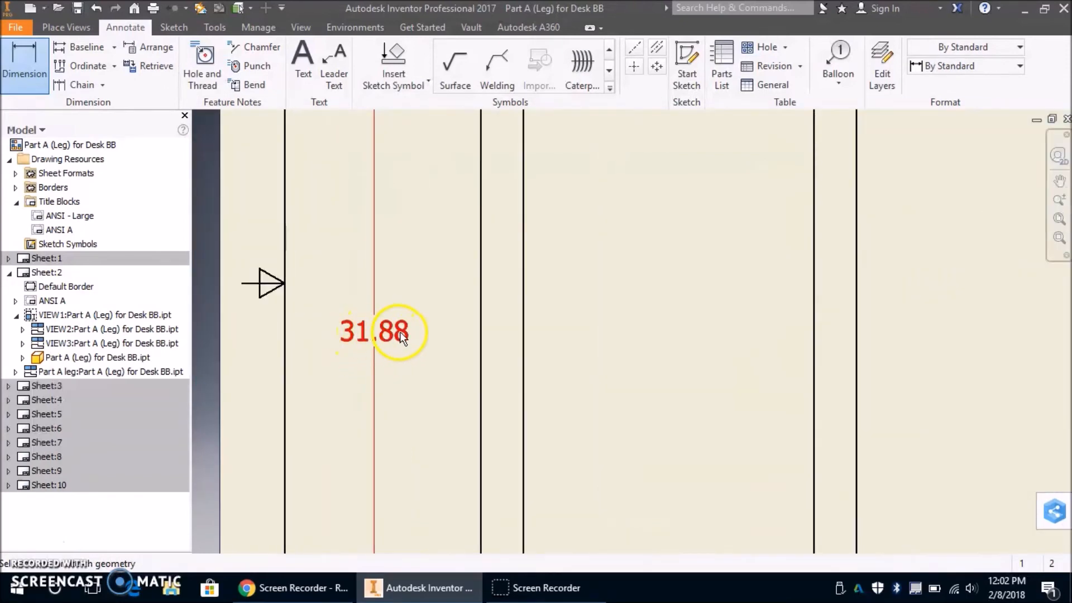
scroll(367, 296, "down", 6)
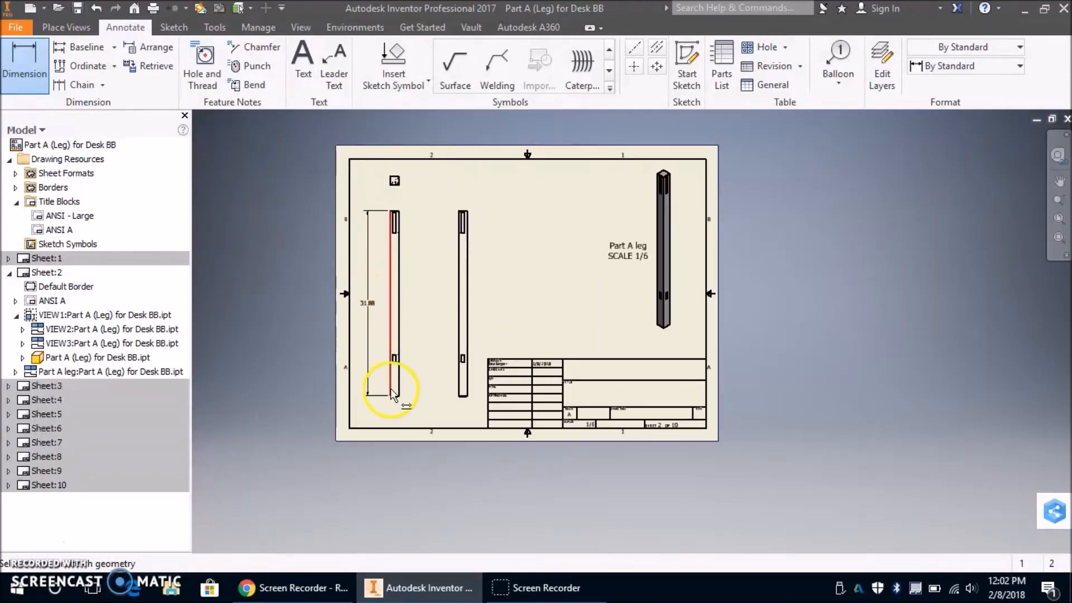
scroll(389, 405, "up", 6)
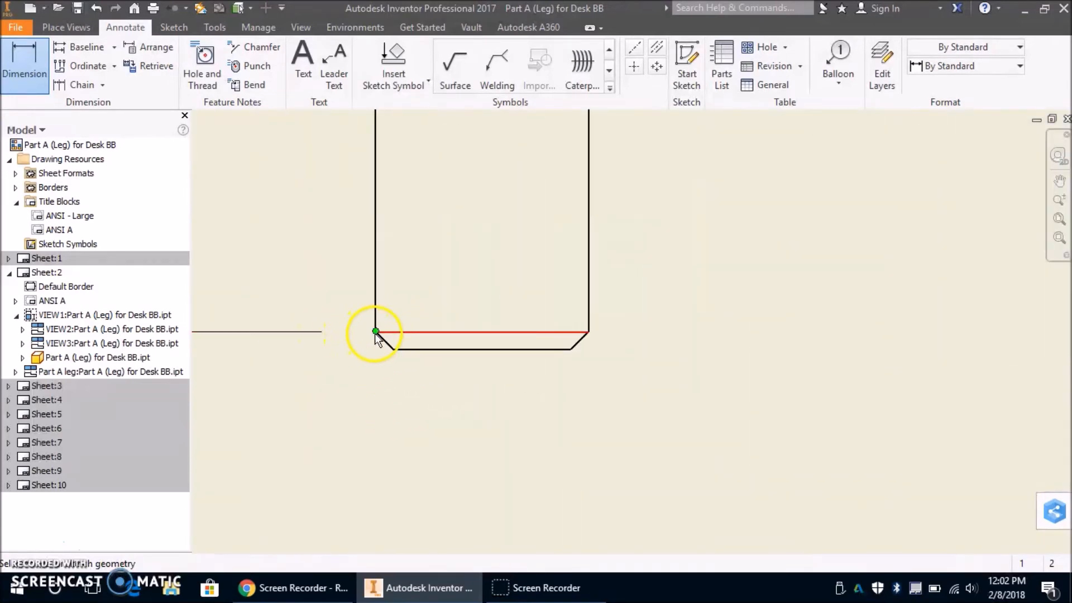
scroll(407, 364, "down", 4)
scroll(407, 363, "down", 5)
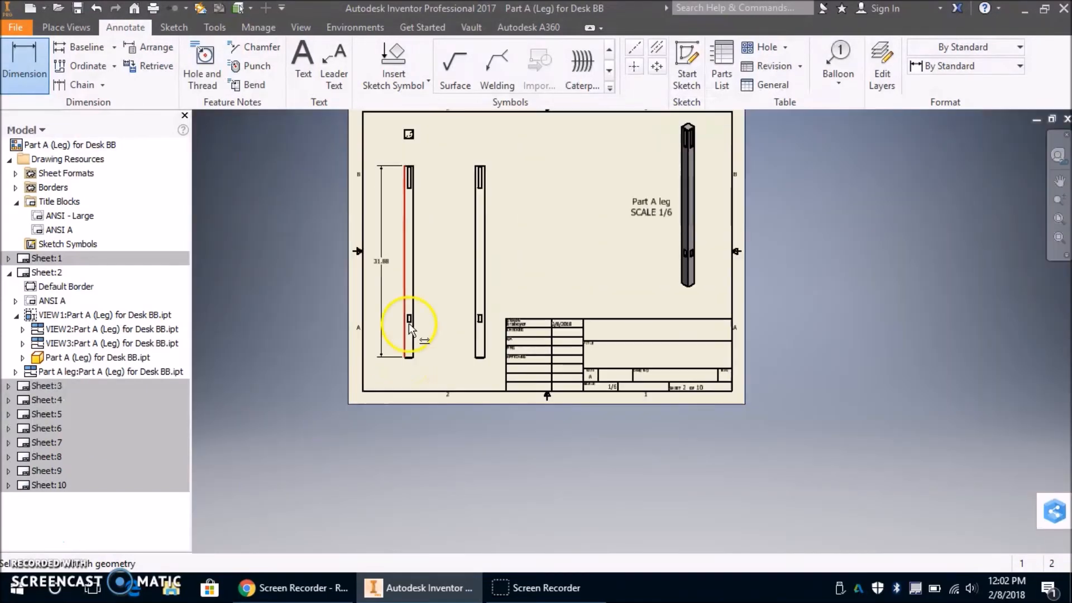
scroll(398, 248, "up", 3)
scroll(397, 248, "down", 3)
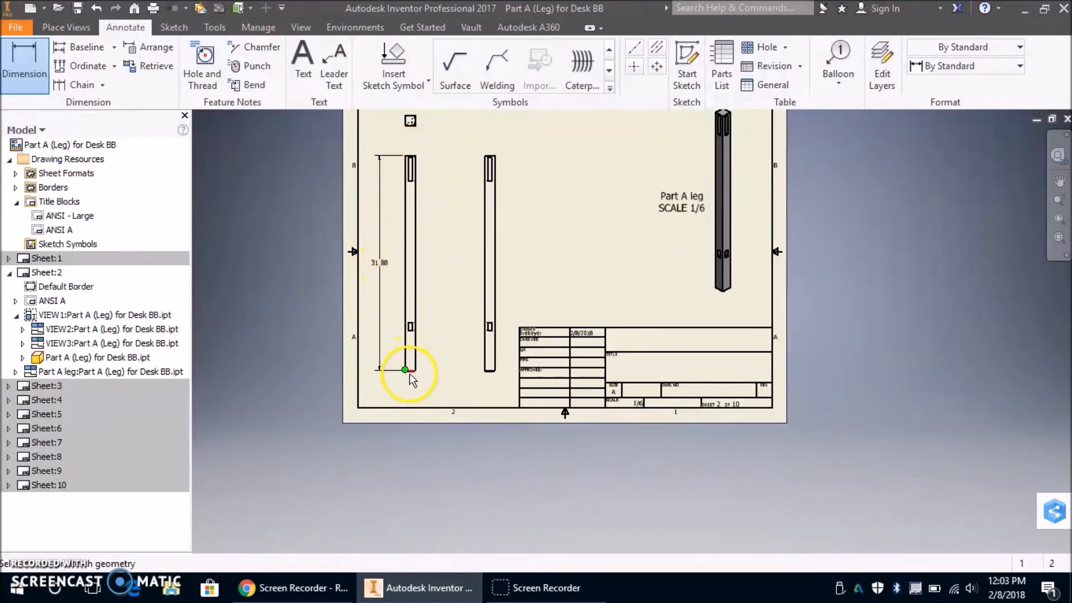
scroll(401, 305, "down", 1)
scroll(401, 301, "up", 3)
scroll(401, 302, "down", 2)
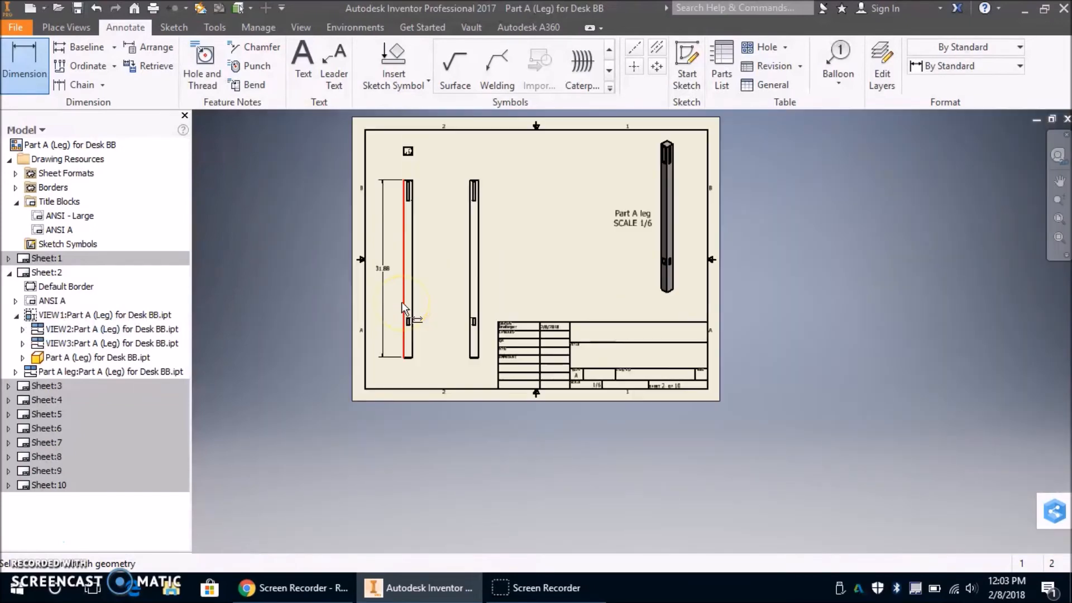
scroll(401, 301, "up", 2)
scroll(458, 251, "down", 2)
scroll(457, 251, "up", 3)
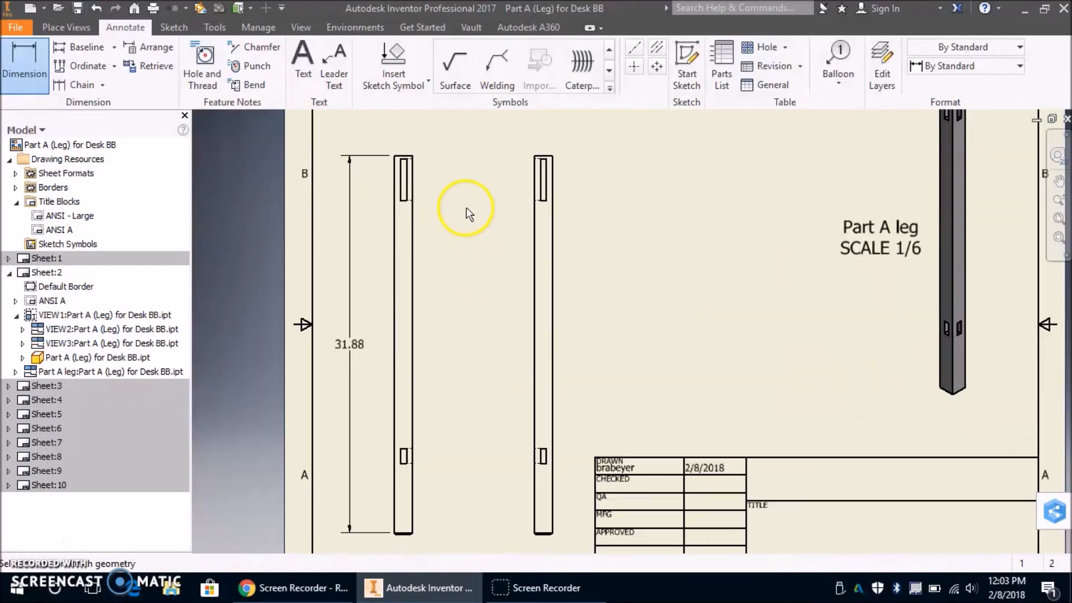
- Delete the length dimension beside the leg's front view
double_click(358, 343)
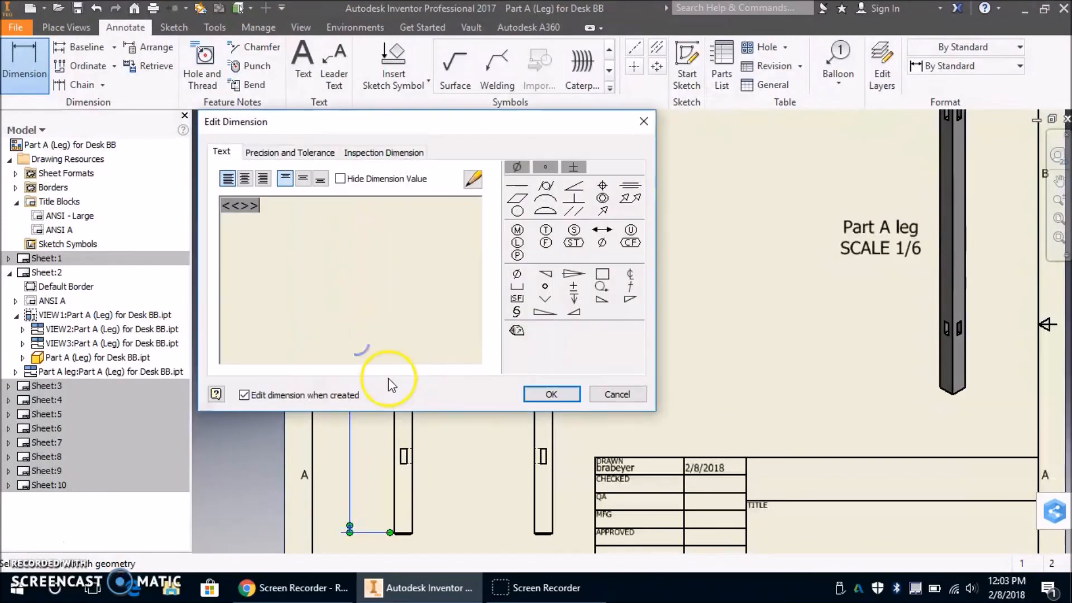
left_click(642, 124)
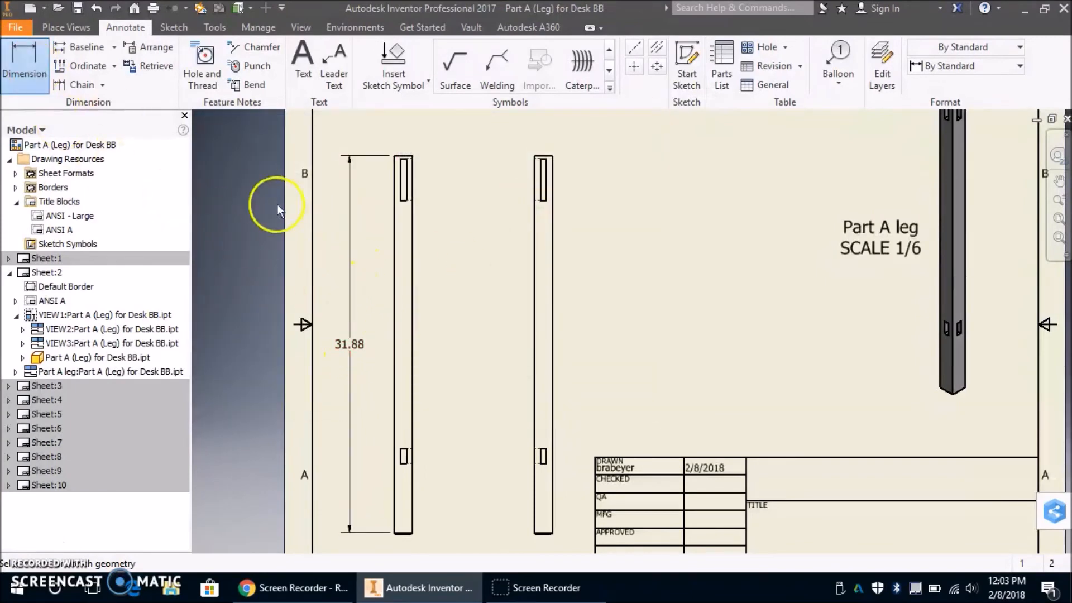
key("Escape")
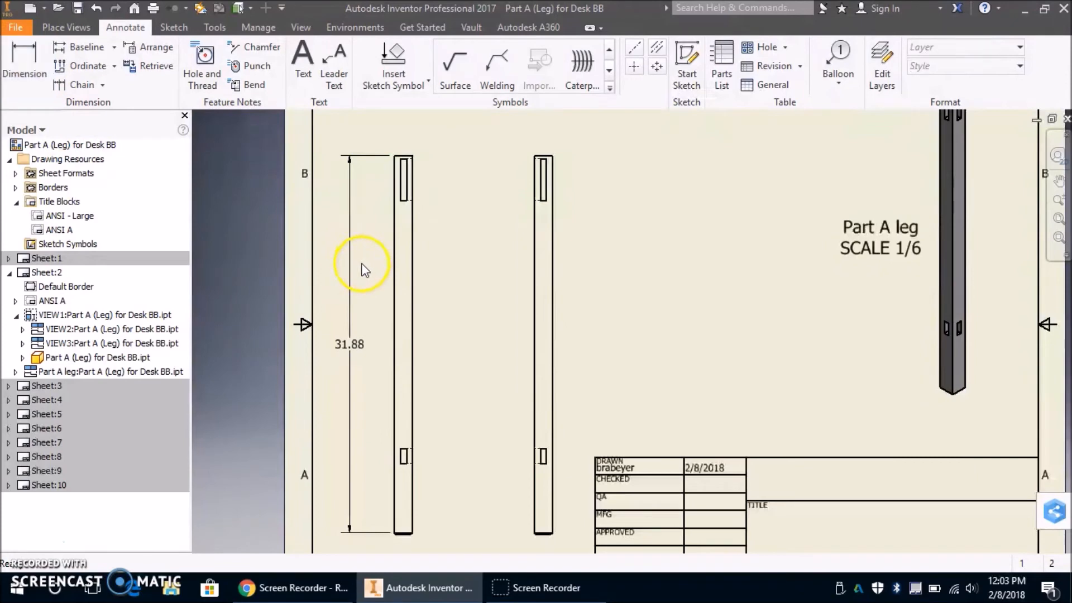
left_click(358, 346)
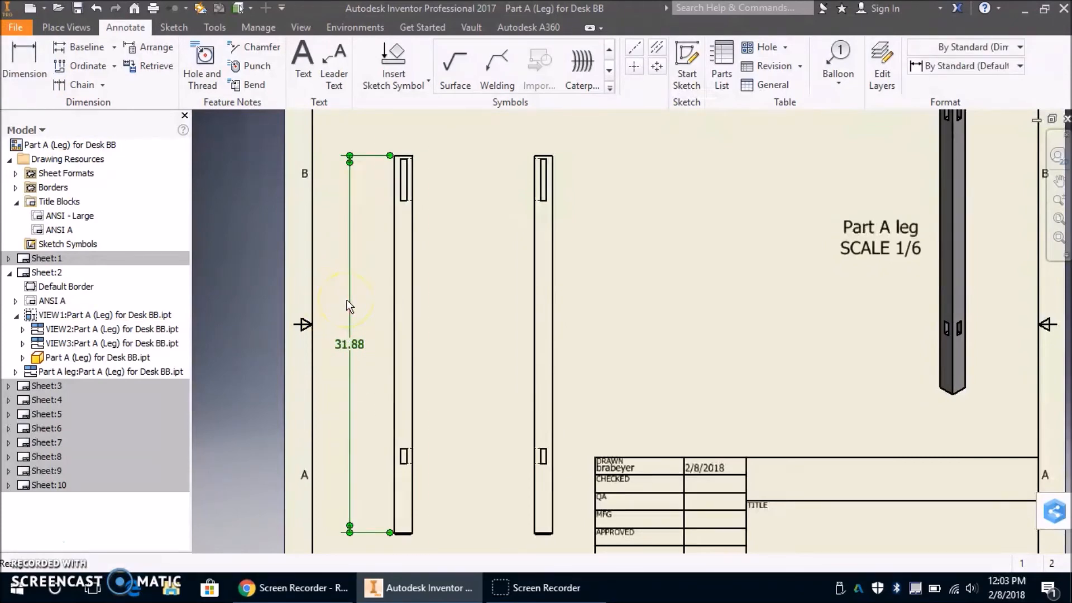
key("Delete")
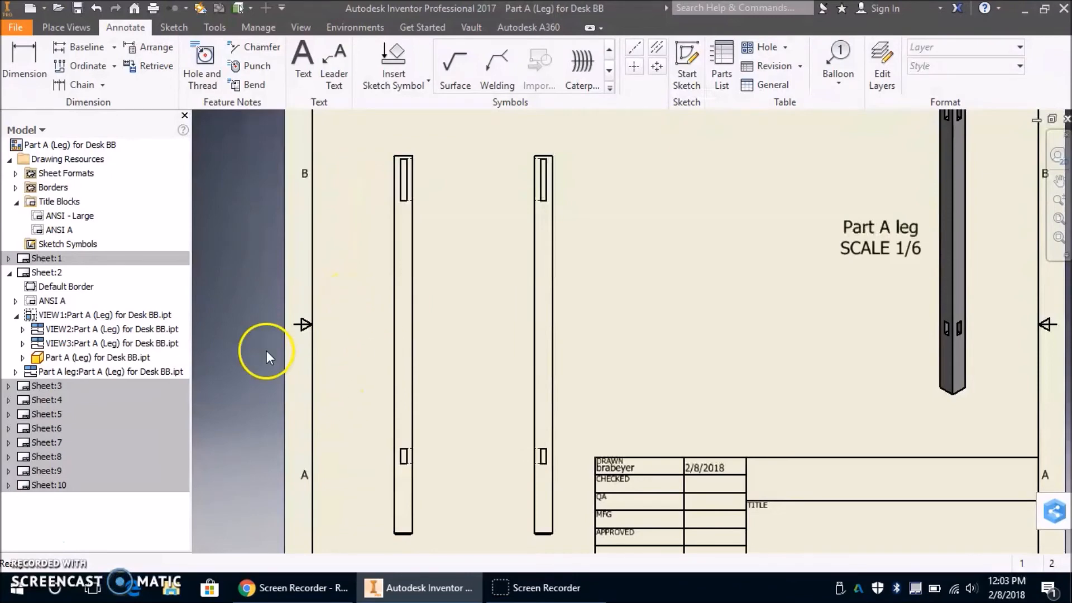
- Dimension the leg's overall length in the front view from the top edge to the lowest chamfer edge, placing it left of the view
left_click(28, 68)
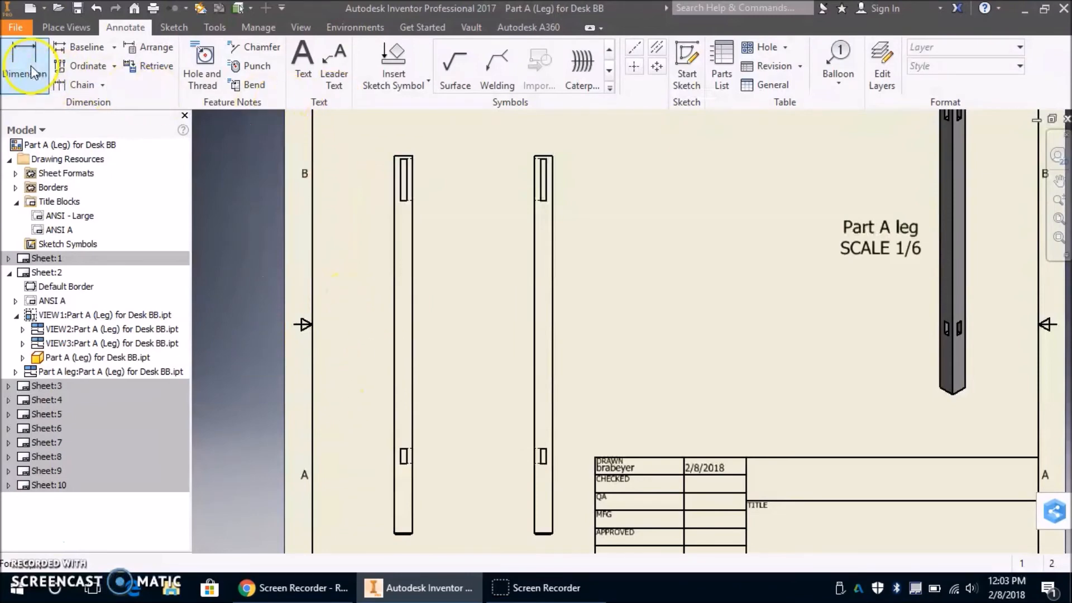
scroll(399, 152, "down", 5)
left_click(408, 162)
scroll(355, 173, "up", 5)
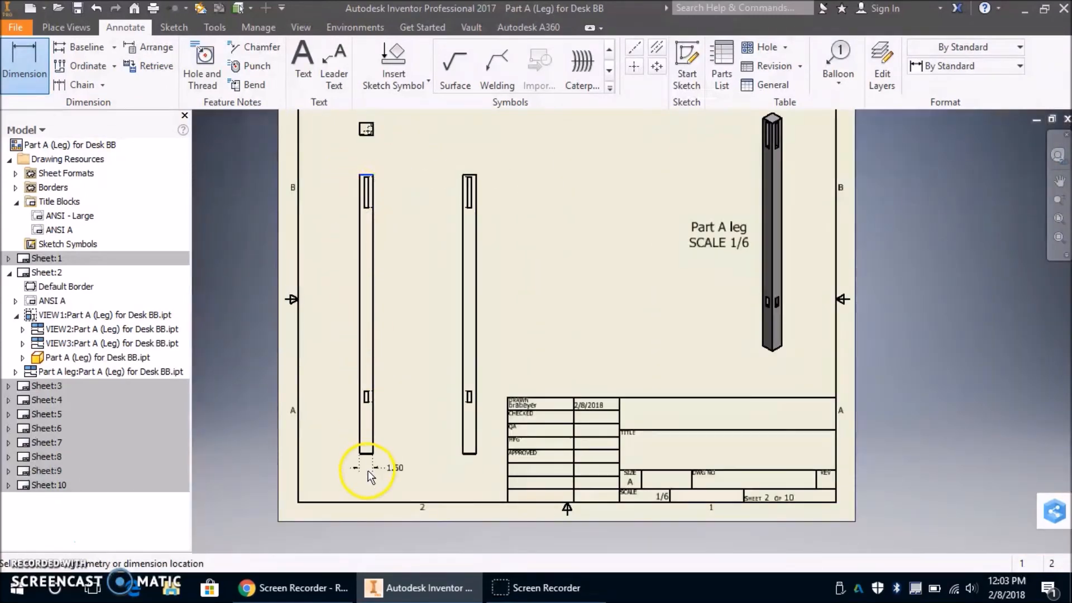
scroll(363, 466, "down", 4)
scroll(357, 453, "down", 3)
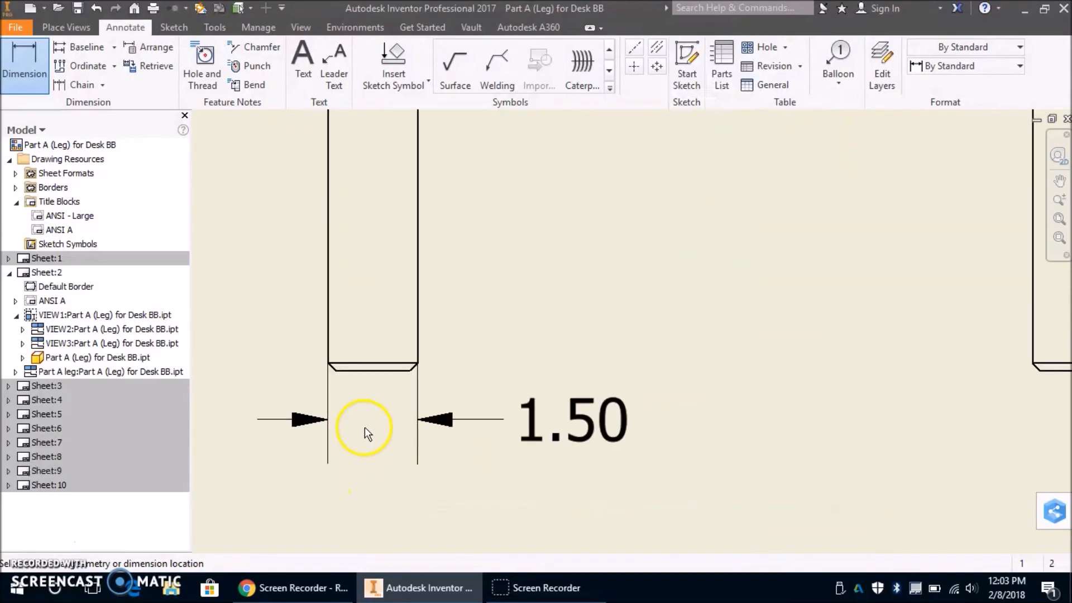
left_click(357, 372)
scroll(370, 394, "up", 5)
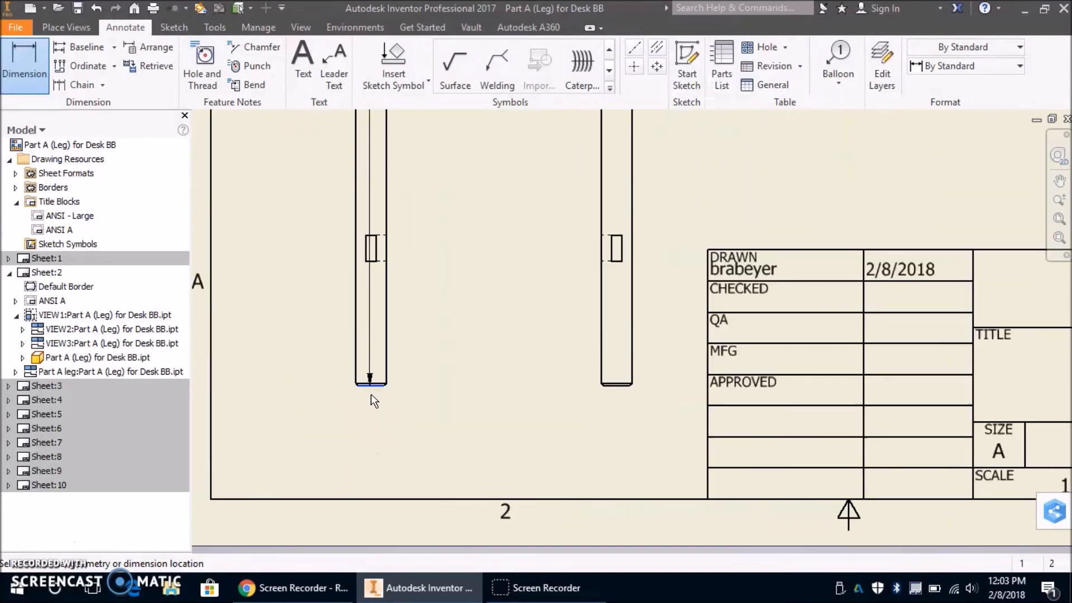
left_click(316, 238)
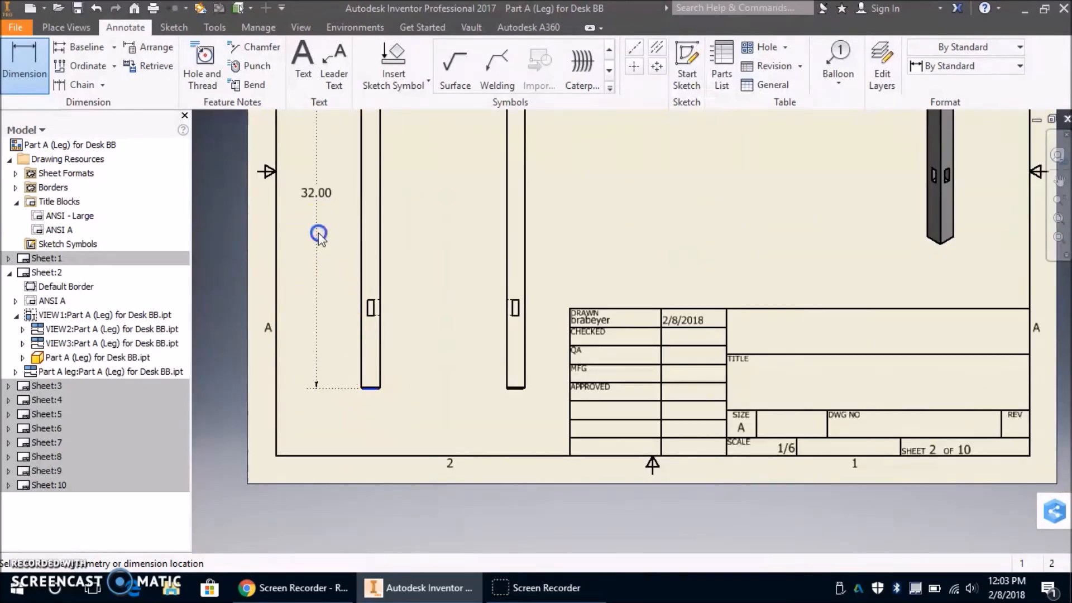
left_click(550, 393)
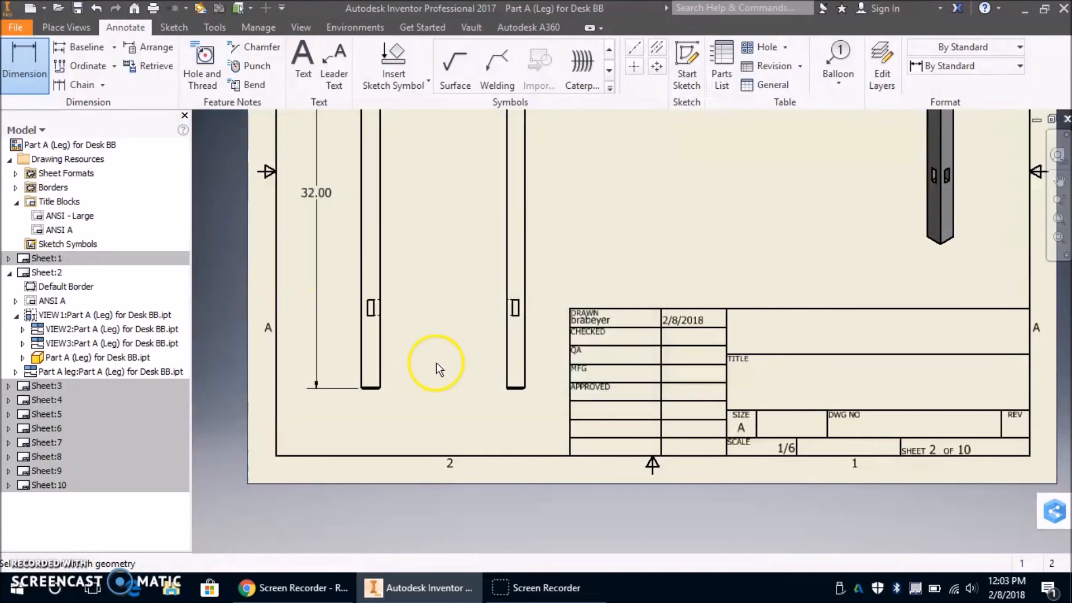
- Dimension the width of the upper mortise slot in the leg's front view, placing the dimension above the leg
scroll(447, 368, "up", 6)
scroll(453, 307, "down", 3)
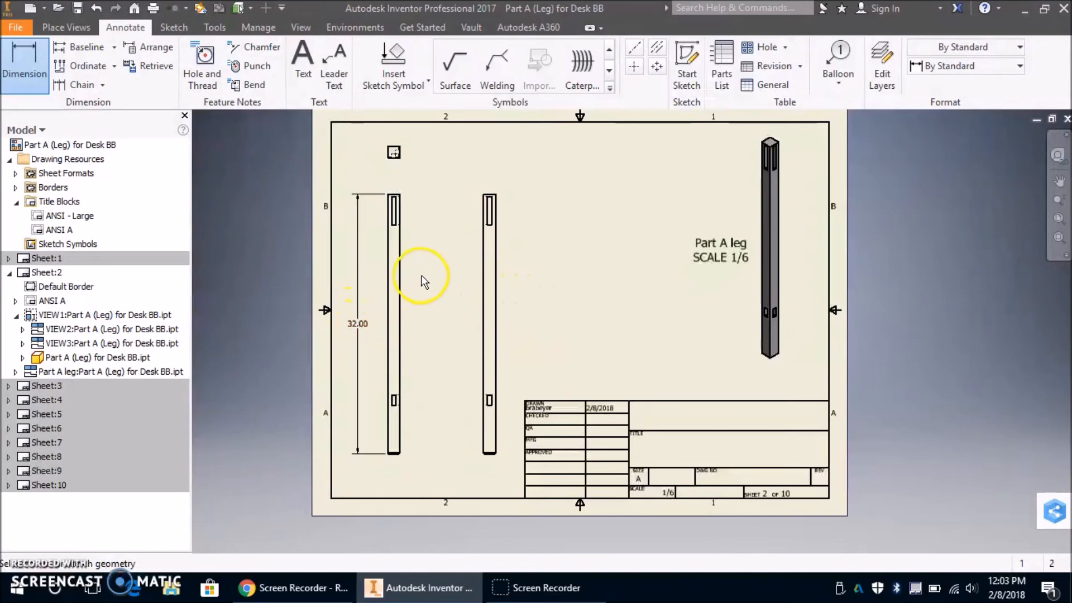
scroll(411, 201, "up", 5)
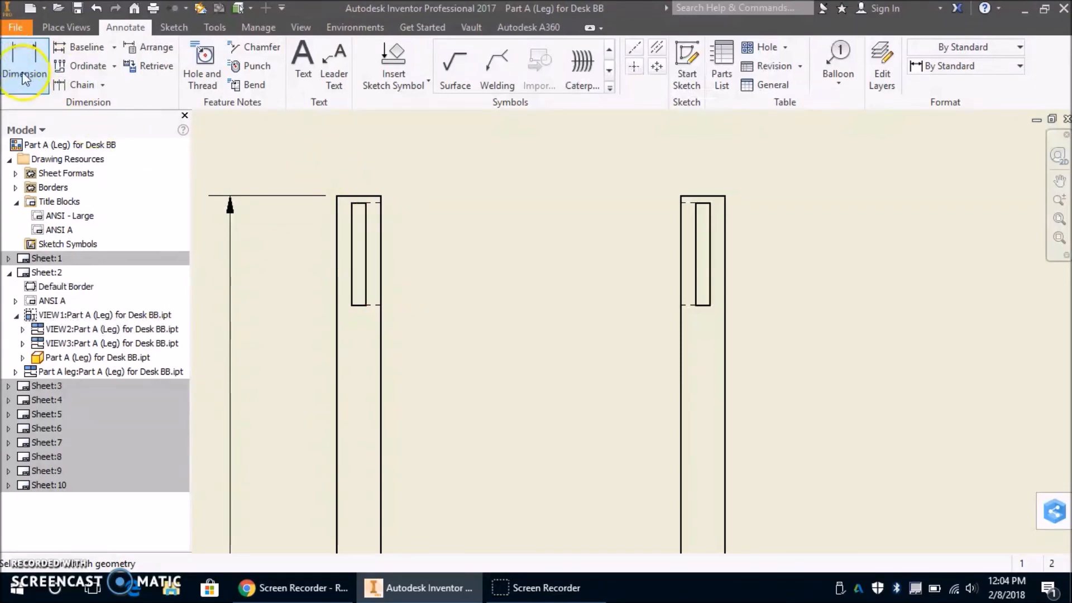
left_click(22, 71)
left_click(351, 216)
left_click(366, 219)
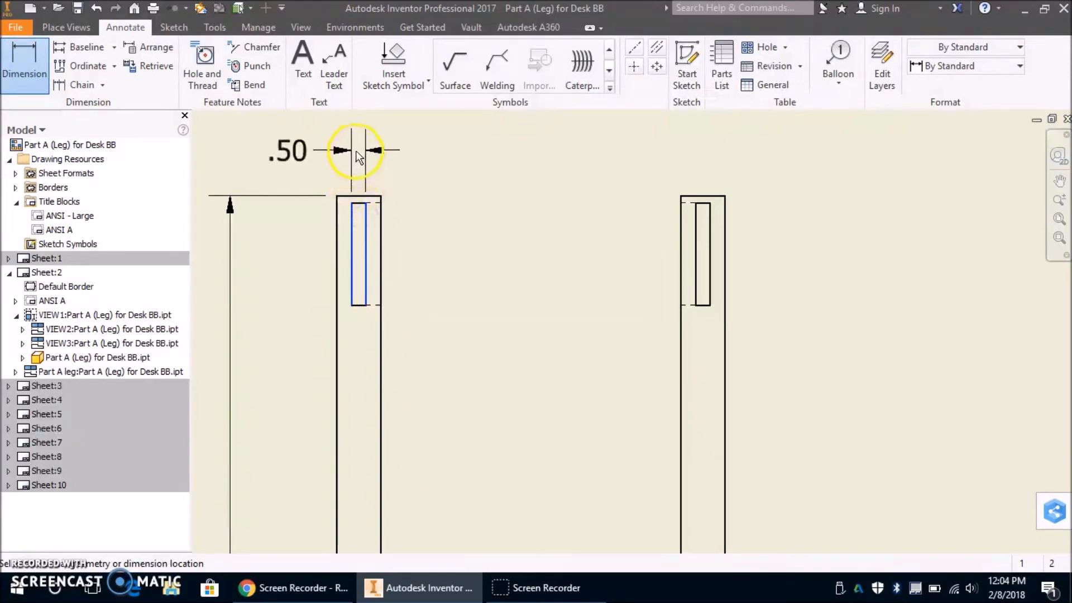
left_click(356, 154)
left_click(565, 396)
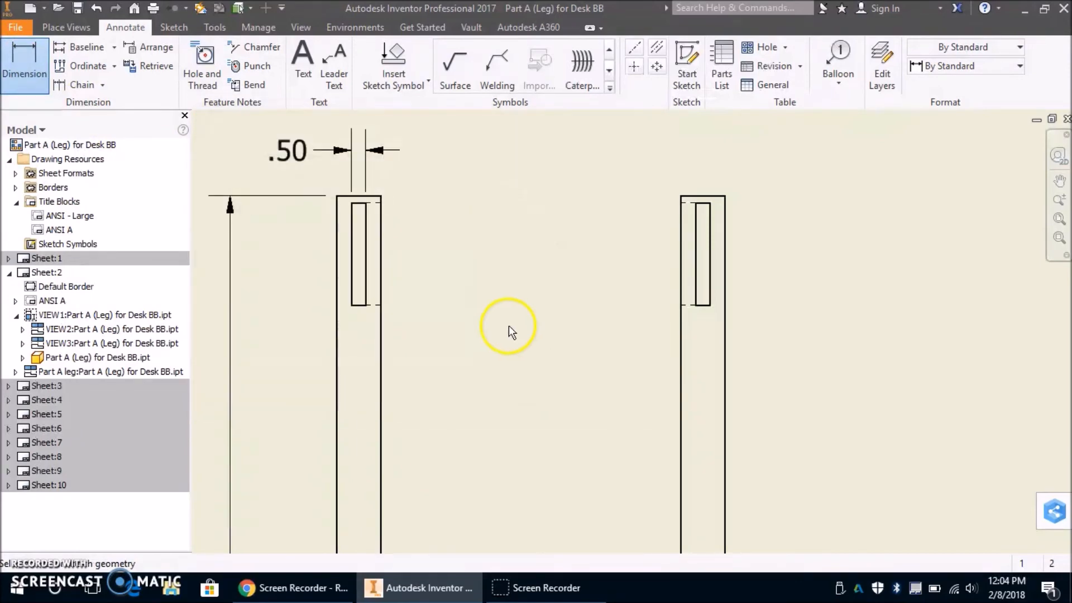
- Dimension the distance from the upper slot's right side to the leg's right edge, placing it above the slot-width dimension
left_click(382, 246)
left_click(368, 250)
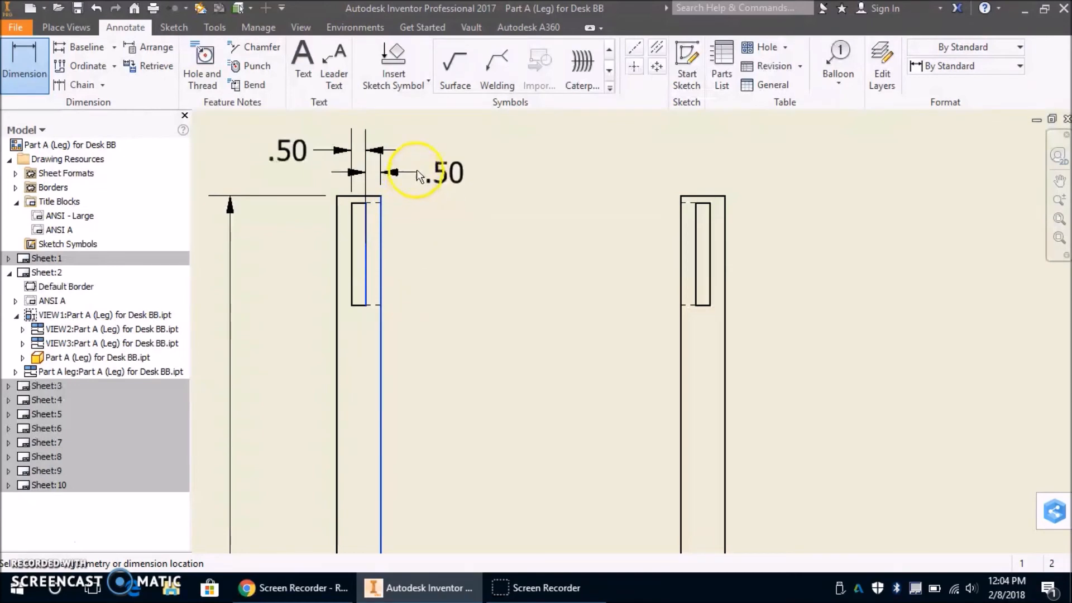
left_click(427, 138)
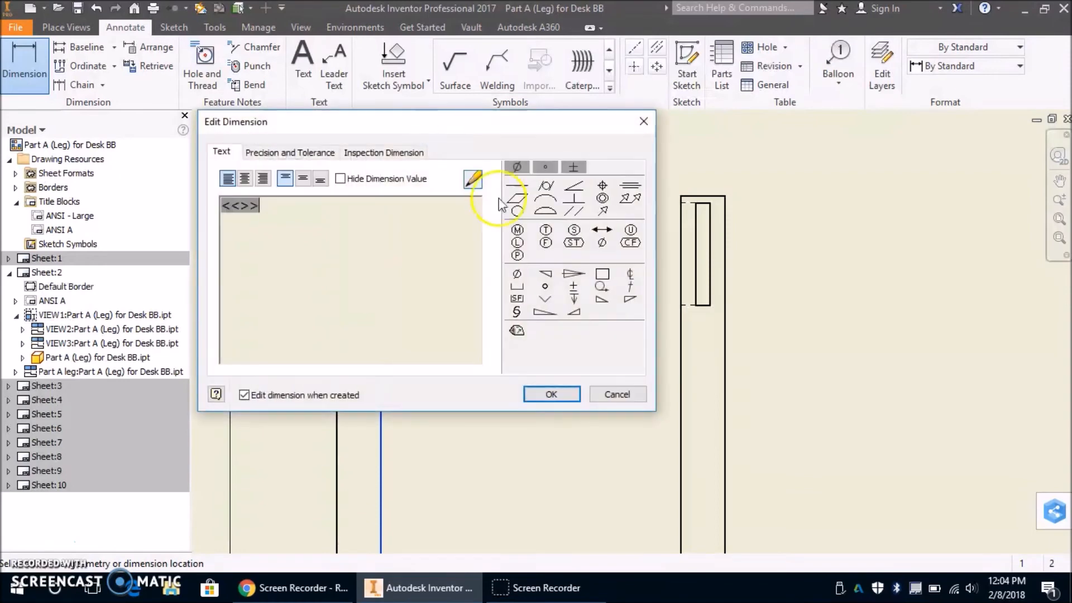
left_click(551, 394)
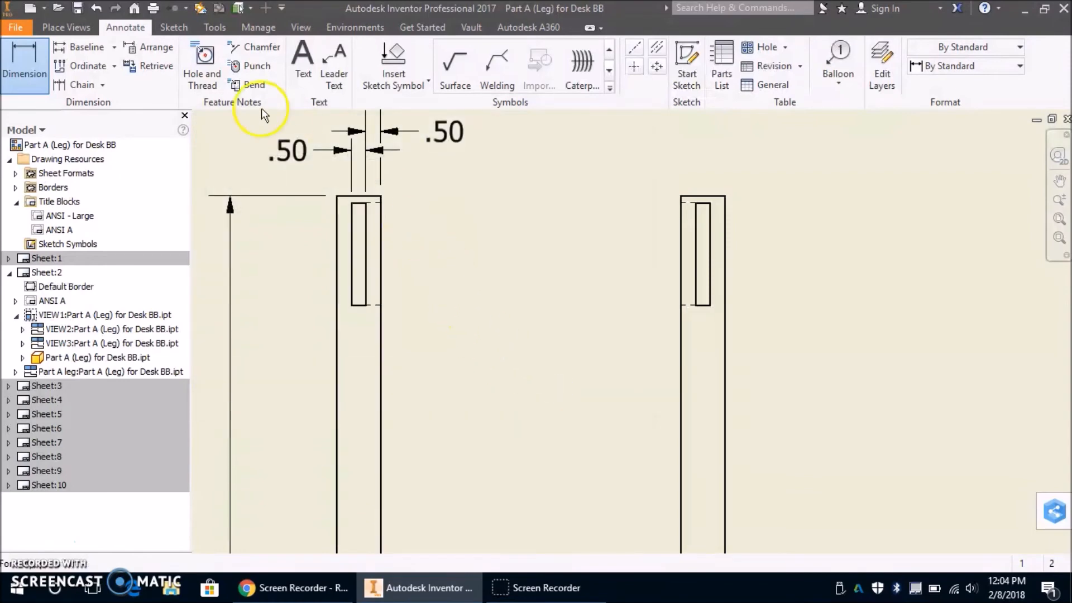
- Dimension the distance from the leg's top edge to the upper slot's top edge, placing it right of the front view
left_click(23, 66)
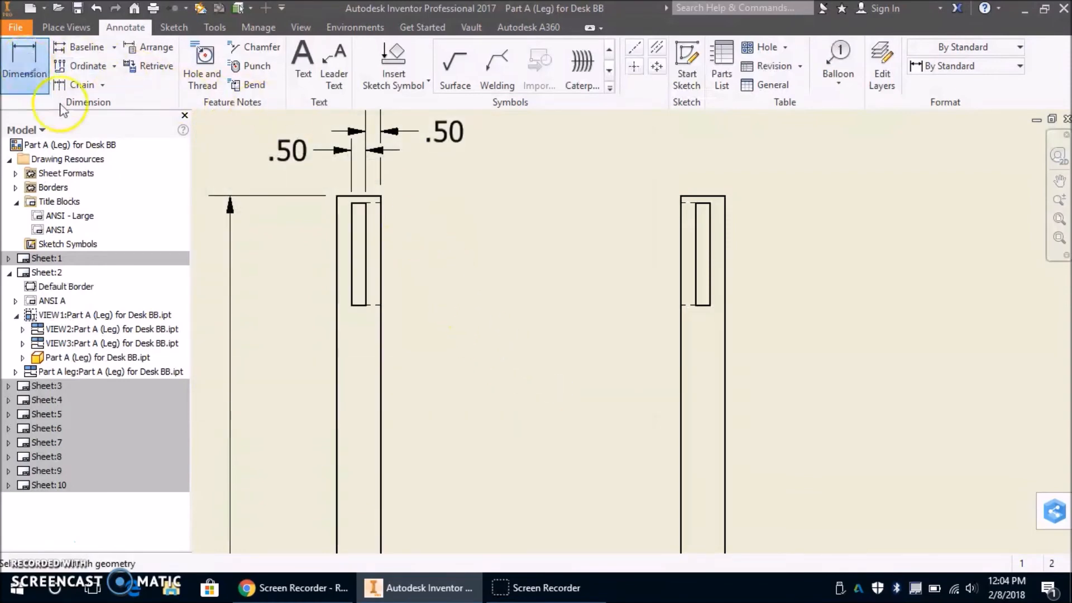
left_click(366, 196)
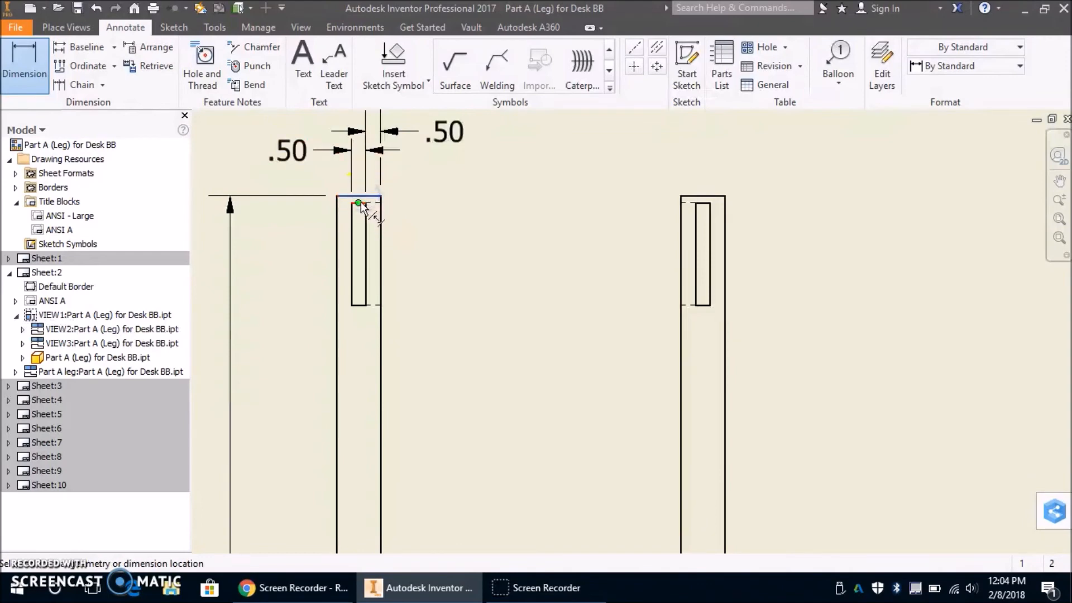
left_click(360, 204)
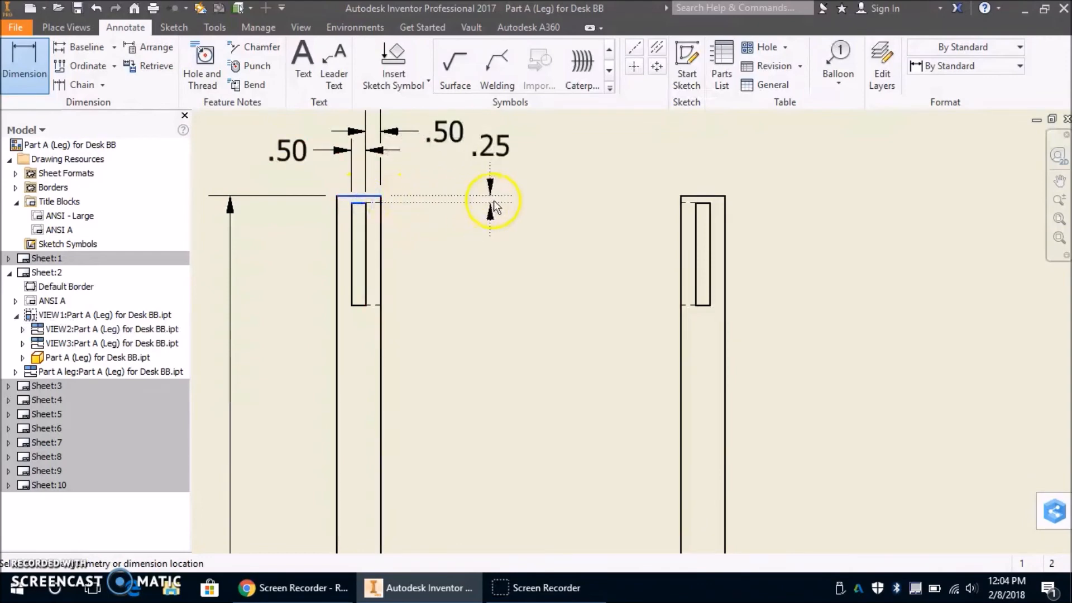
left_click(490, 208)
left_click(552, 391)
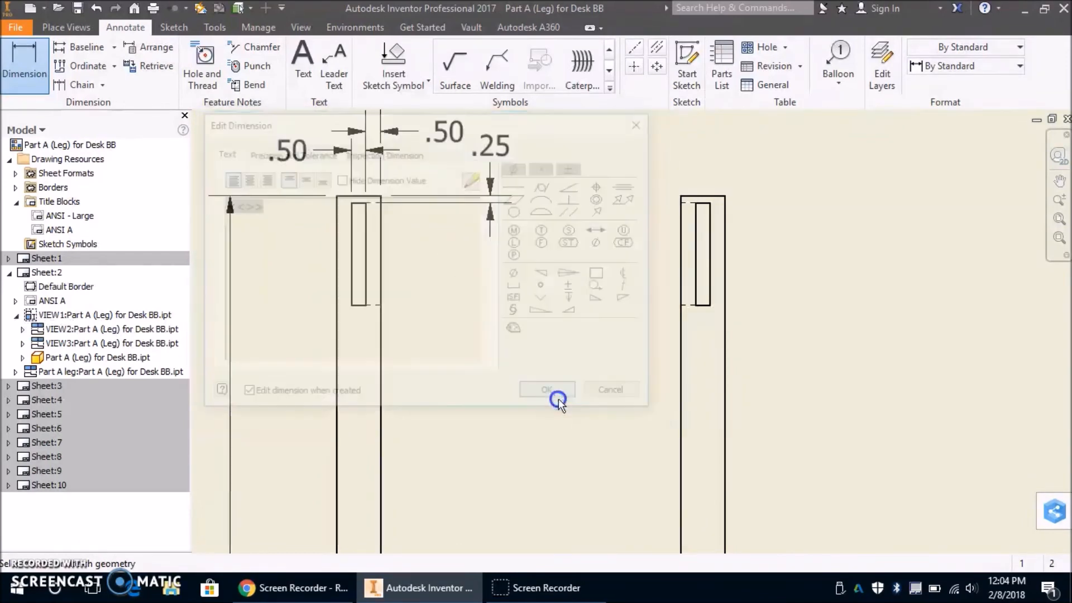
- Dimension the upper slot's length between its top and bottom edges, aligned below the top-offset dimension
left_click(361, 203)
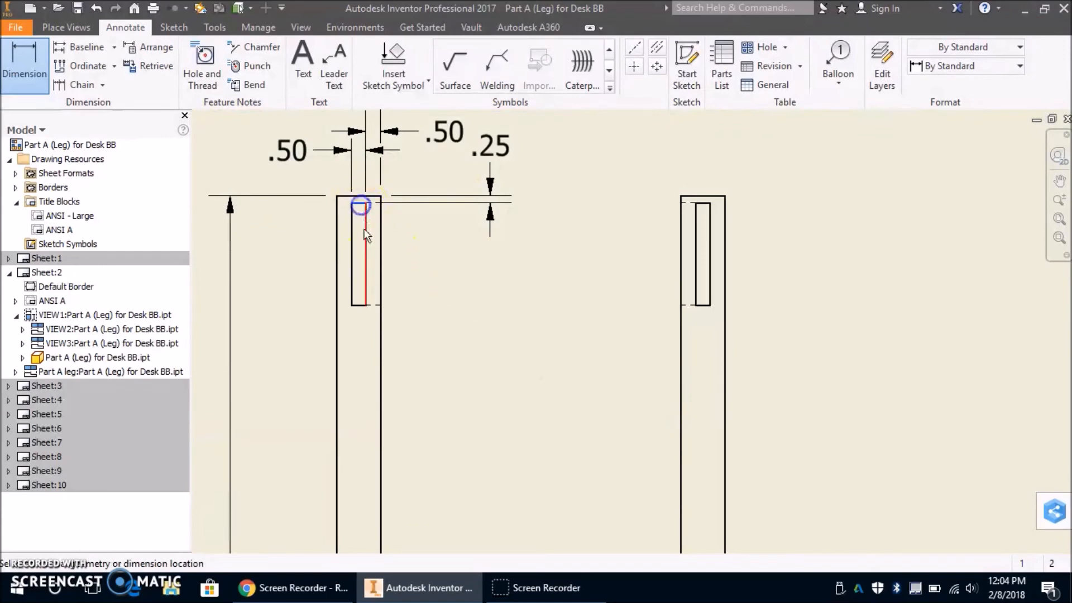
left_click(361, 306)
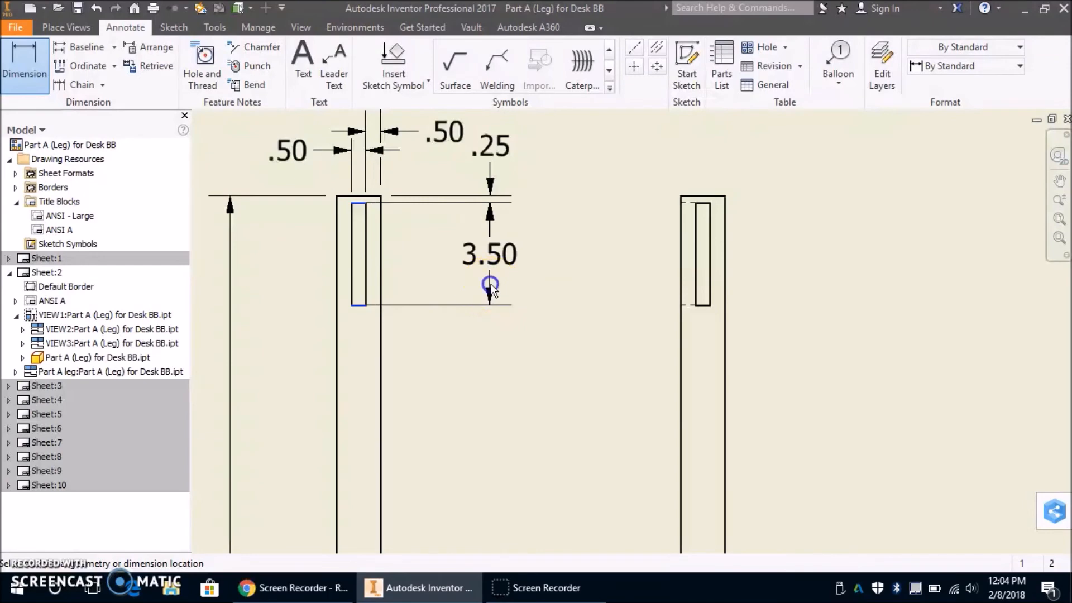
left_click(490, 288)
left_click(557, 394)
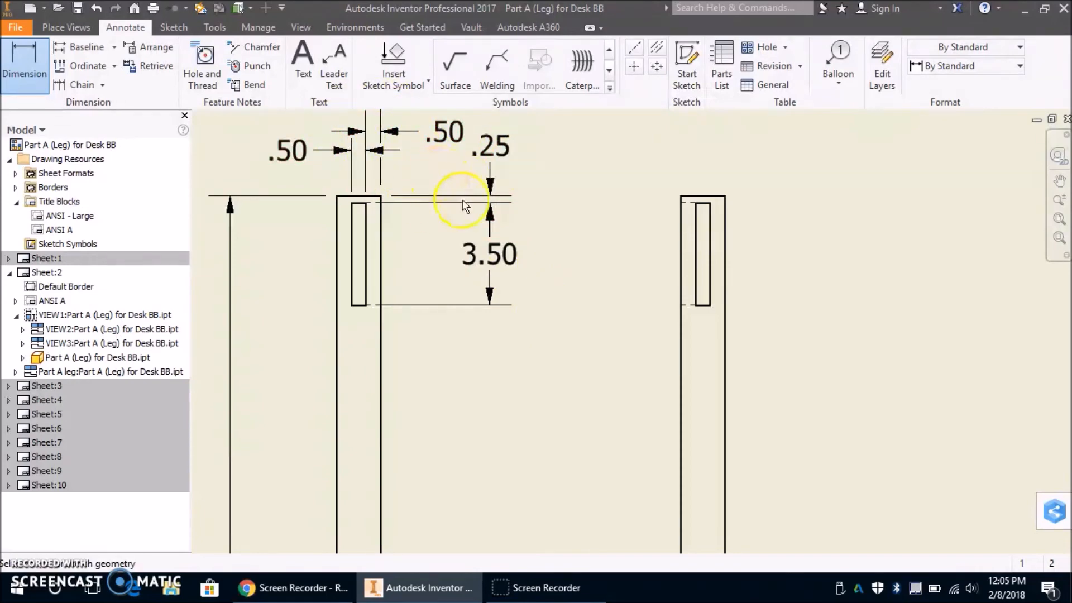
- Dimension the distance from the lower mortise slot's bottom edge to the leg's bottom edge, placing it right of the front view
scroll(426, 259, "down", 3)
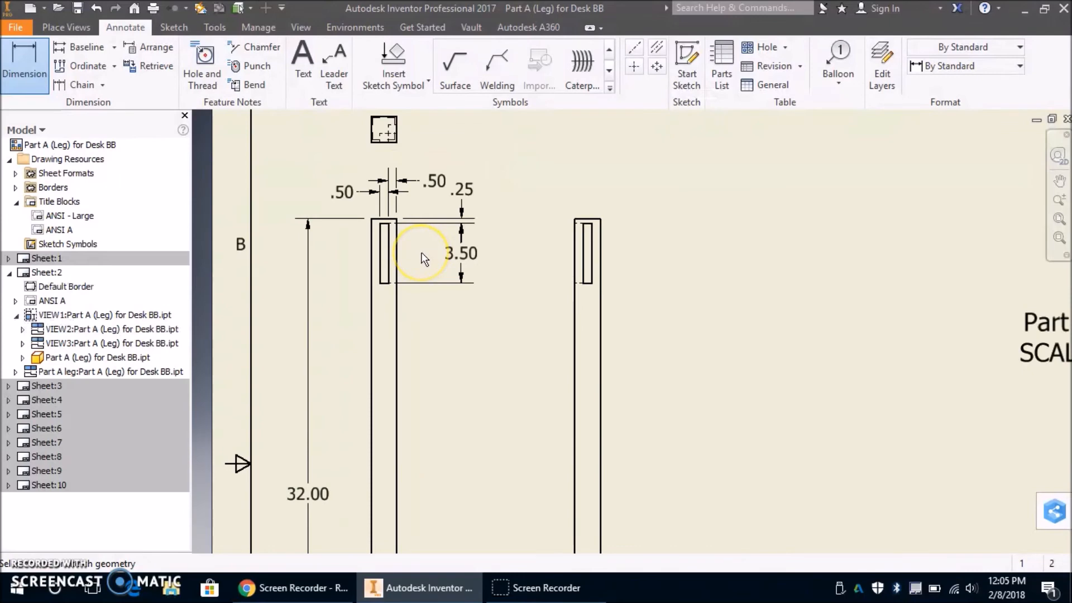
scroll(383, 407, "down", 2)
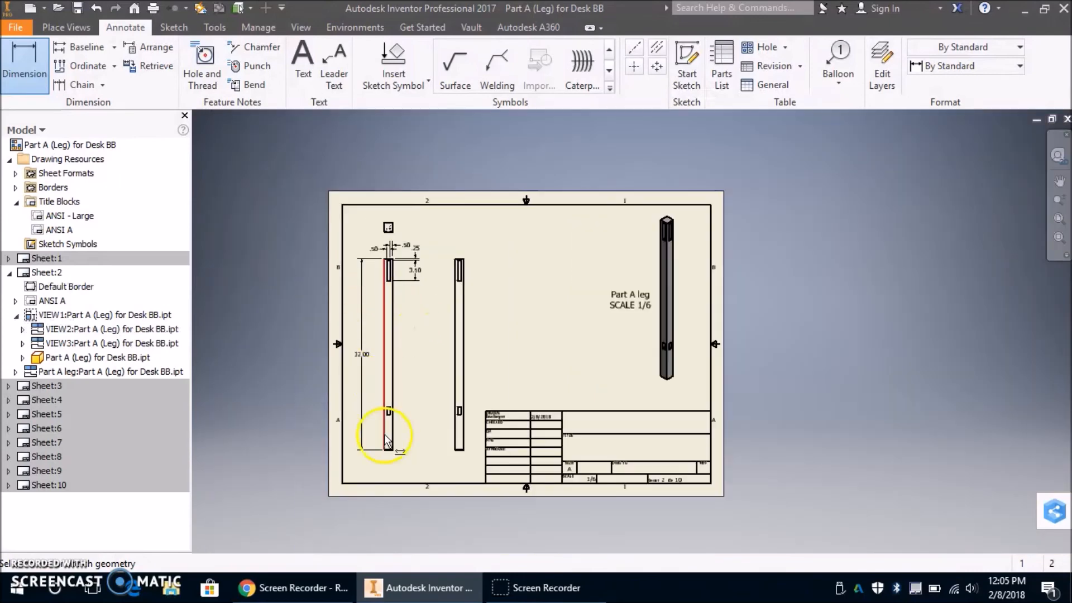
scroll(389, 467, "up", 3)
scroll(391, 463, "up", 3)
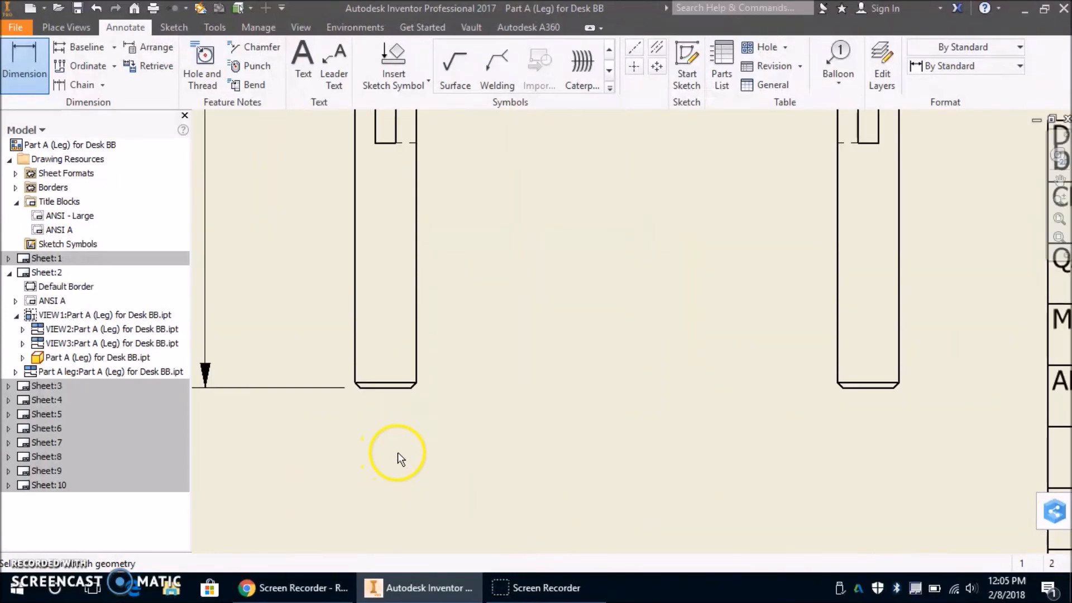
scroll(398, 452, "down", 1)
scroll(453, 251, "up", 3)
scroll(453, 252, "down", 2)
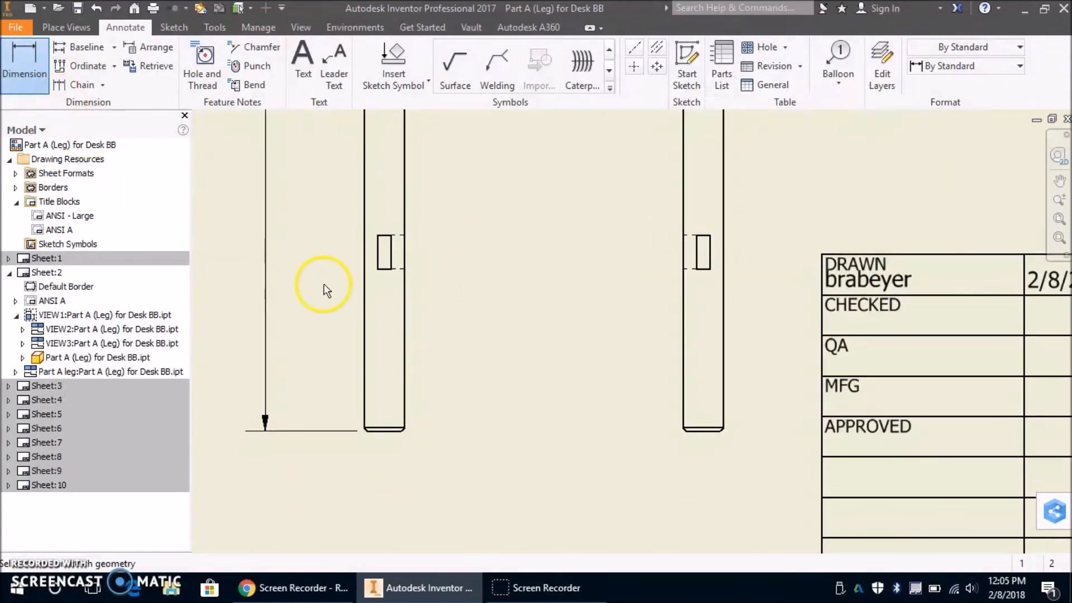
left_click(387, 269)
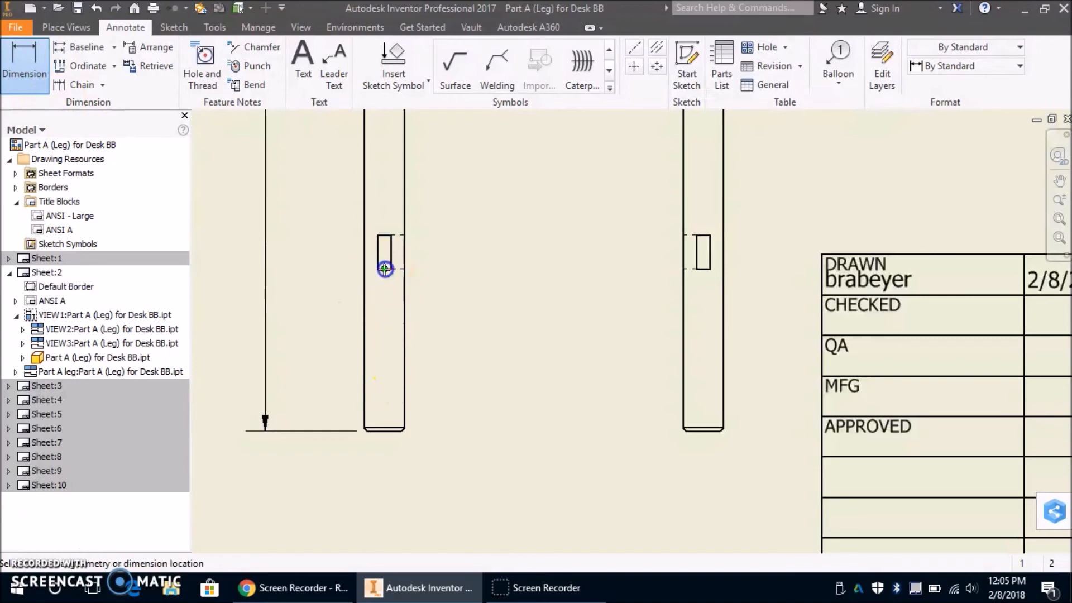
left_click(387, 433)
left_click(468, 400)
left_click(471, 398)
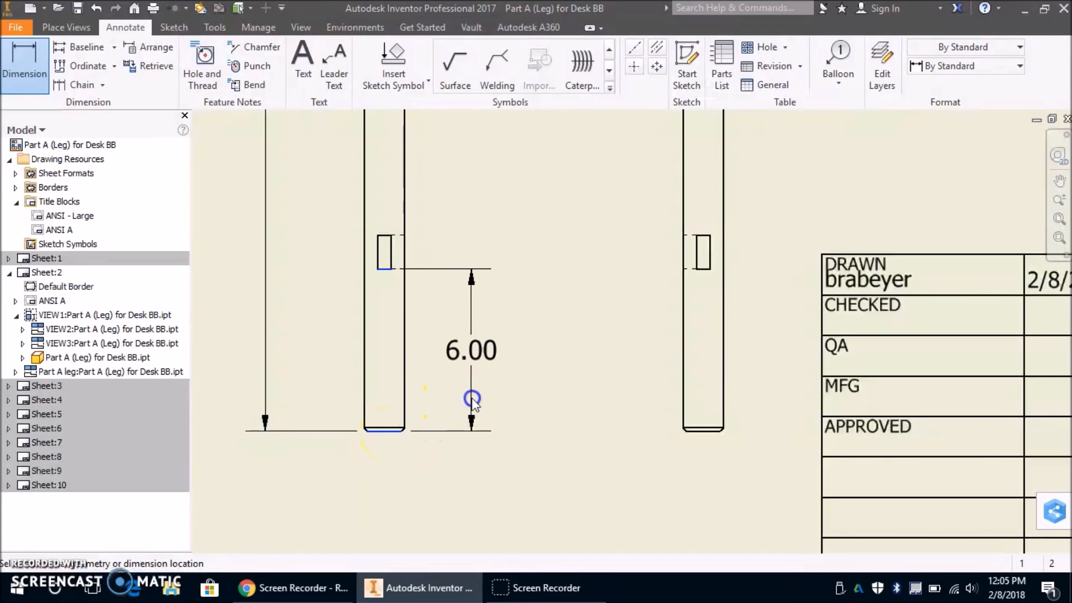
left_click(572, 395)
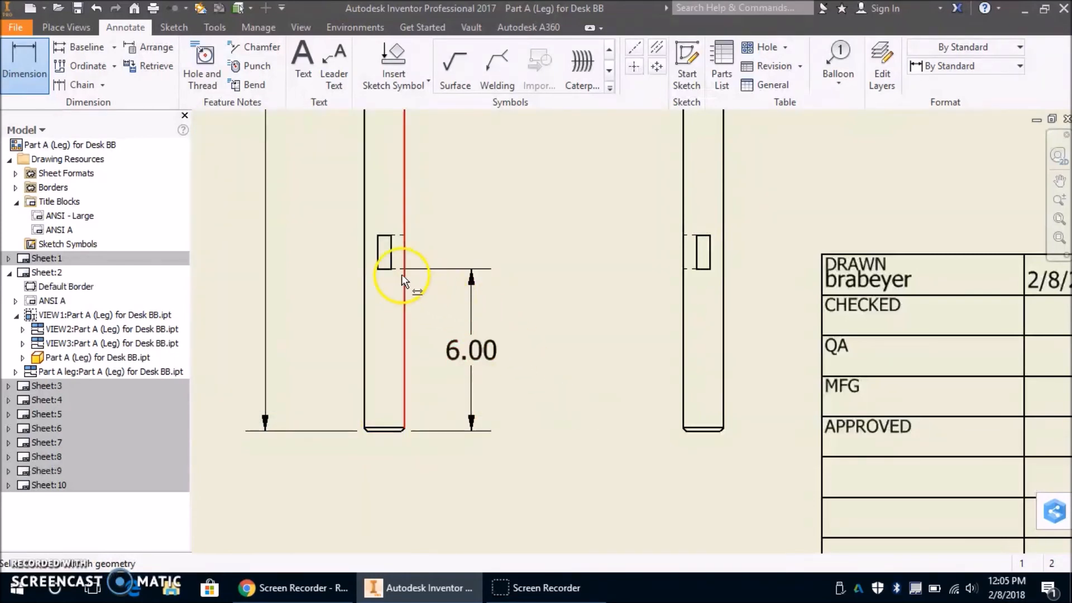
- Dimension the lower slot's length between its bottom and top edges, aligned with the bottom-offset dimension
left_click(385, 269)
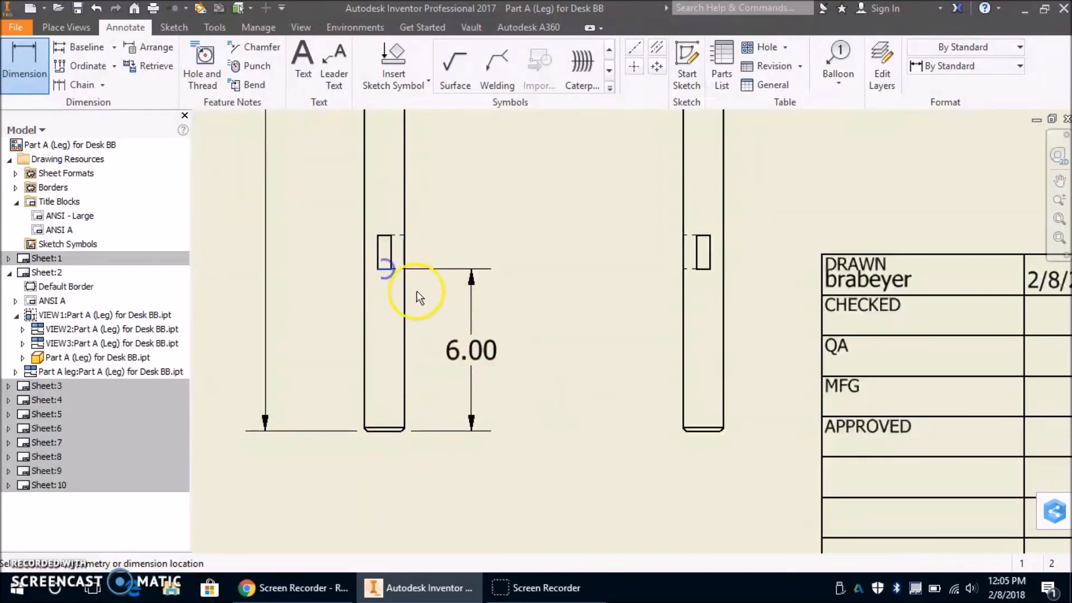
left_click(383, 235)
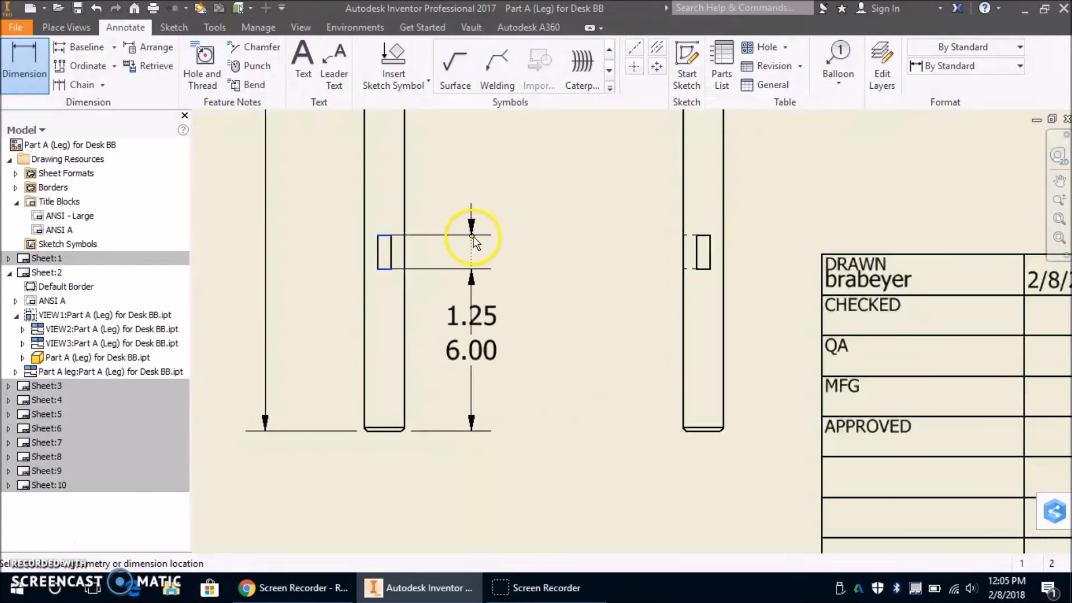
left_click(473, 240)
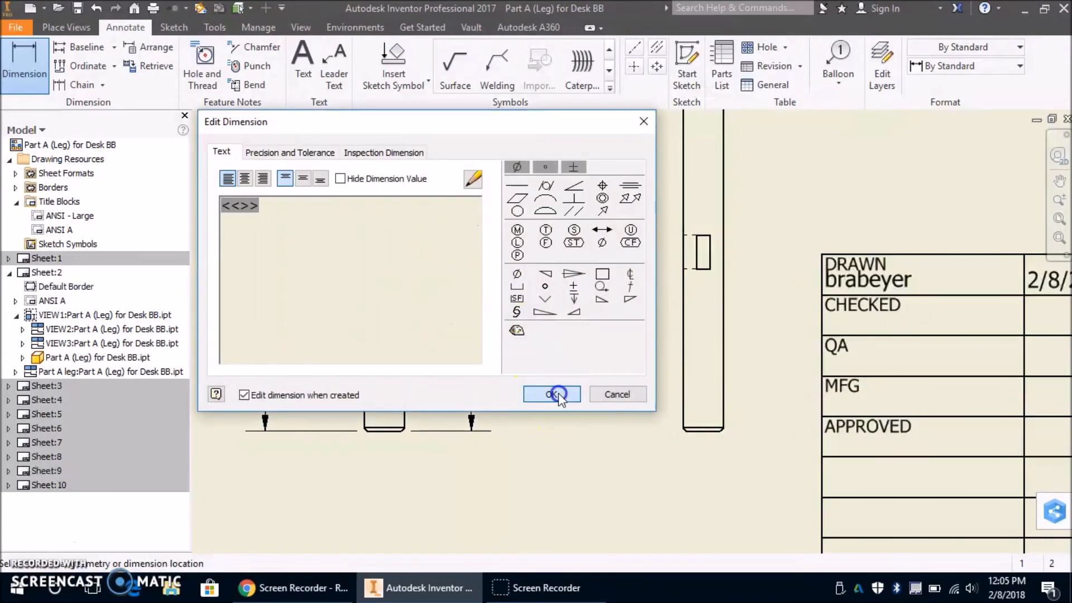
left_click(550, 392)
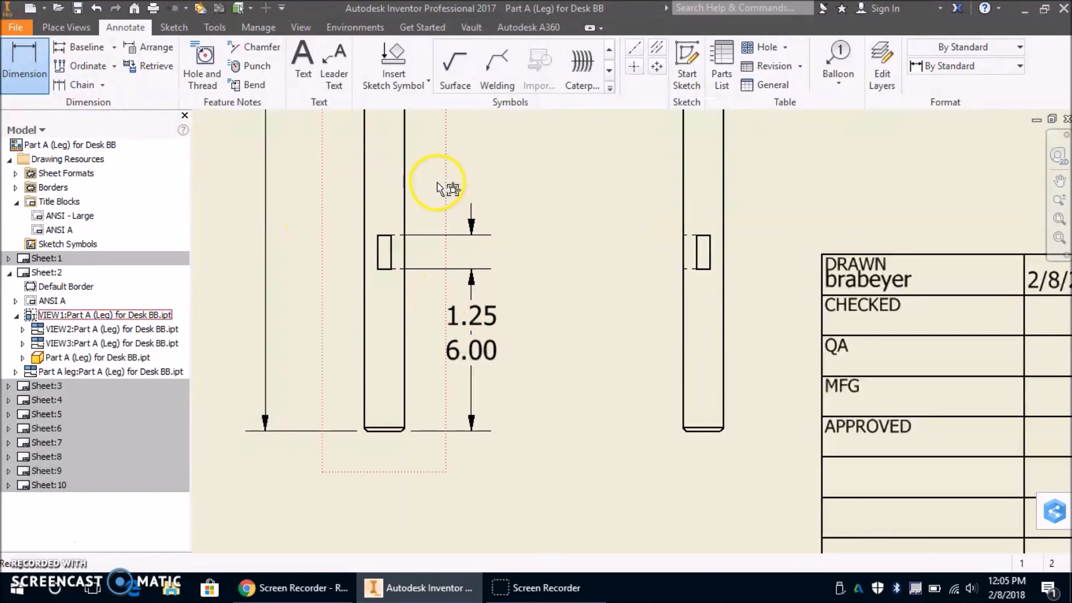
- Move the lower slot's length dimension text above its upper arrow, clear of the bottom-offset dimension
key("Escape")
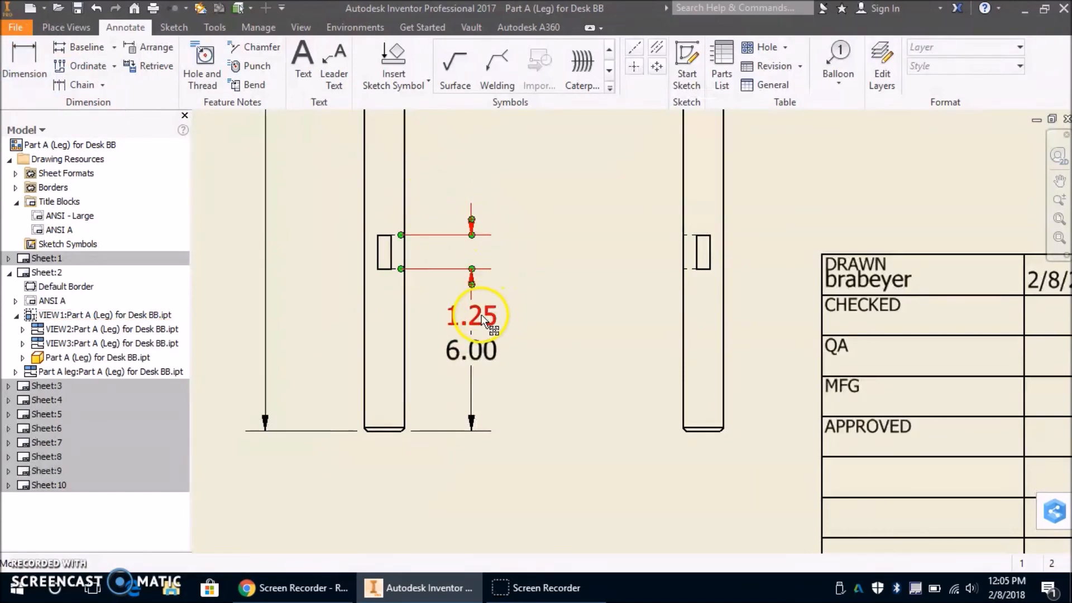
left_click_drag(486, 320, 473, 209)
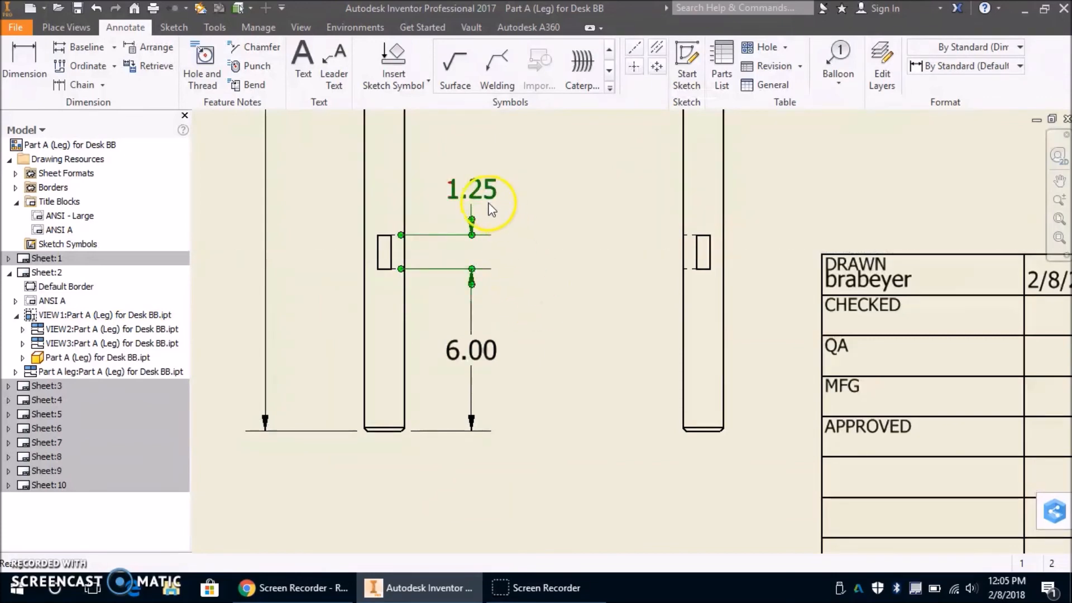
left_click(550, 308)
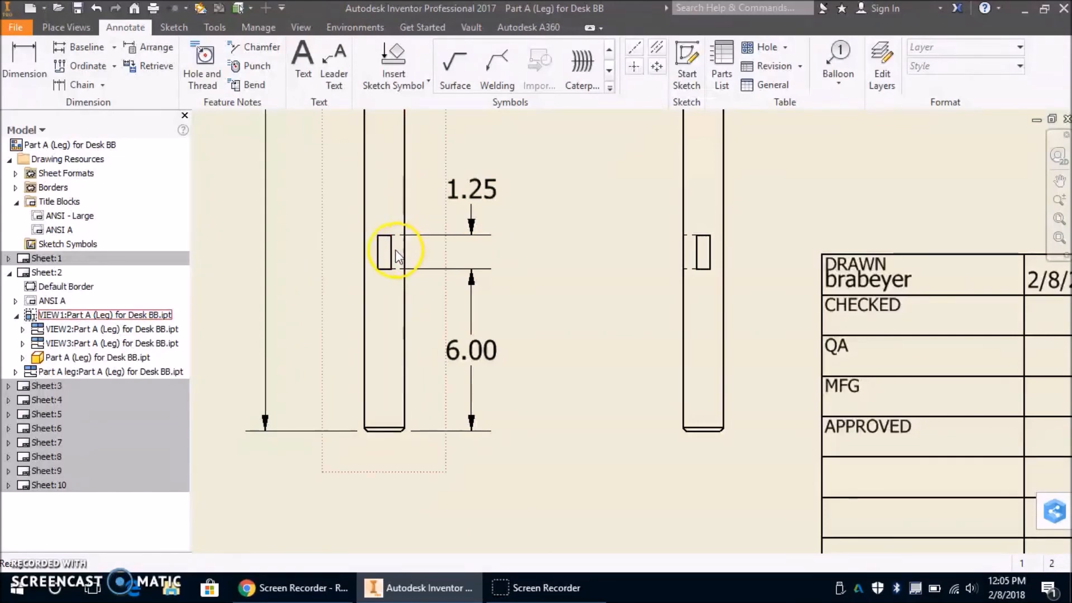
- Dimension the vertical side of the leg's square top view, placing the dimension left of the view
scroll(398, 256, "down", 4)
scroll(410, 267, "down", 4)
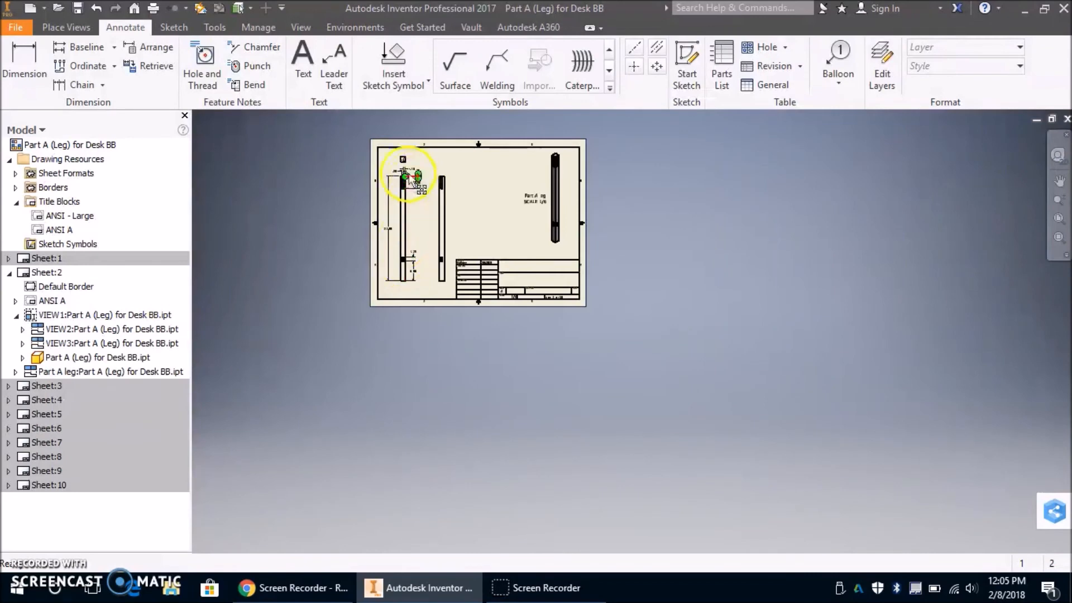
scroll(410, 173, "up", 6)
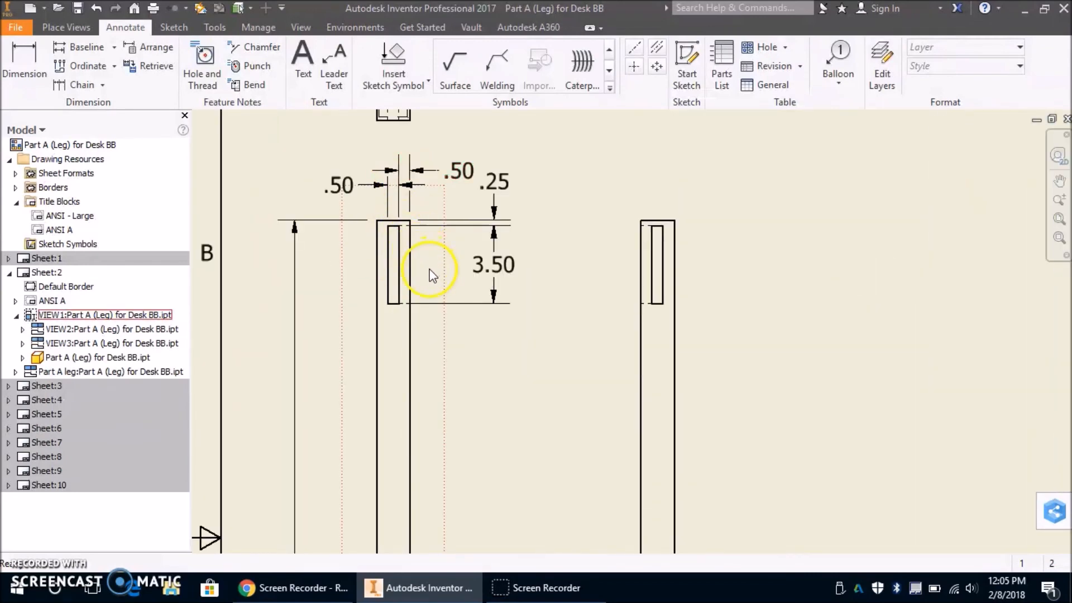
scroll(434, 276, "down", 2)
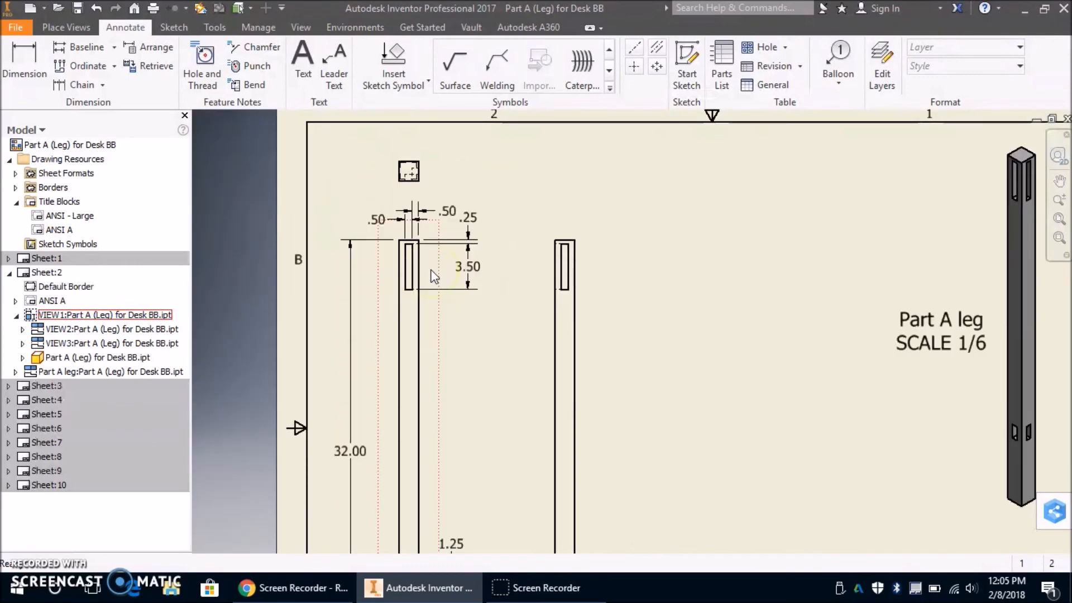
scroll(435, 276, "down", 2)
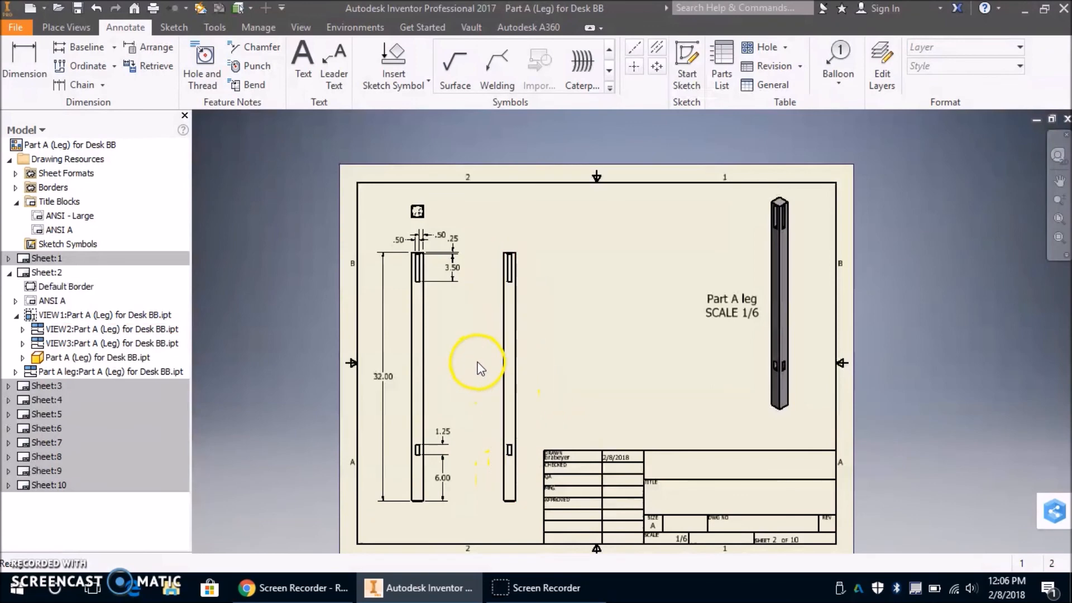
scroll(414, 196, "up", 5)
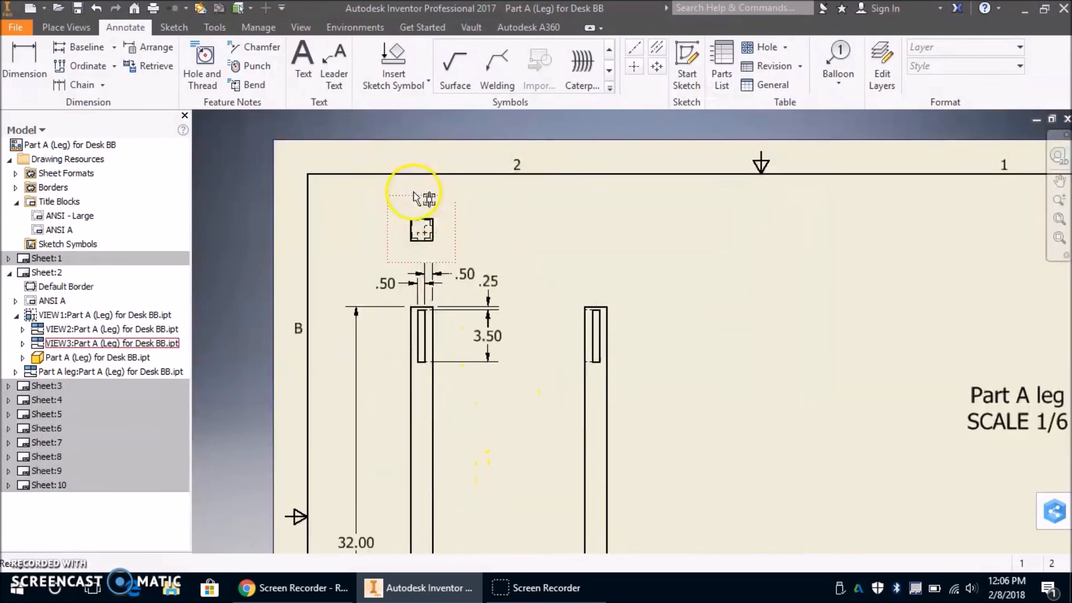
scroll(477, 228, "up", 3)
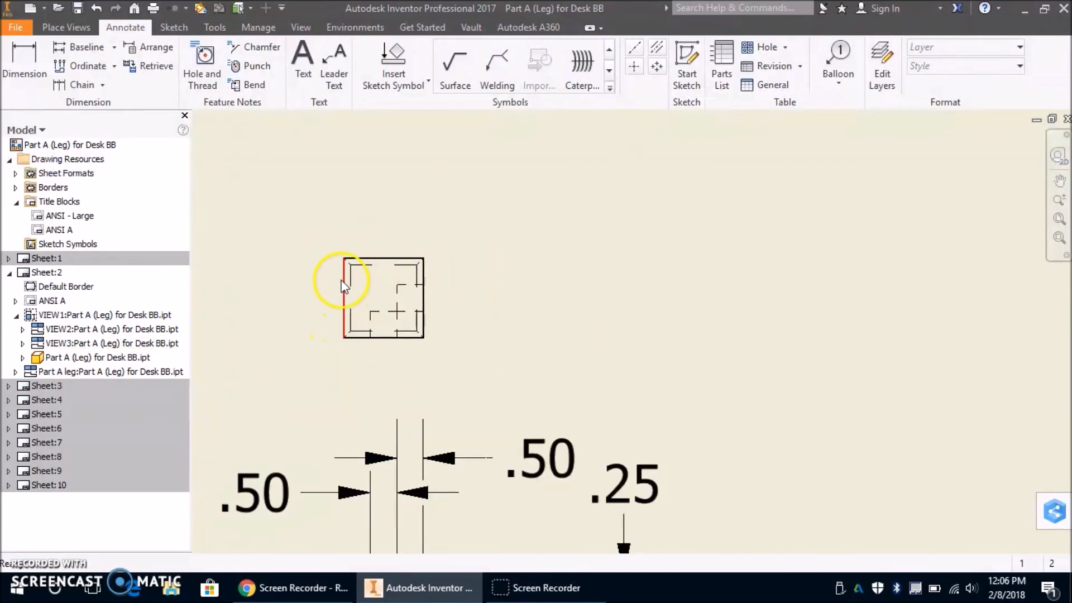
left_click(22, 66)
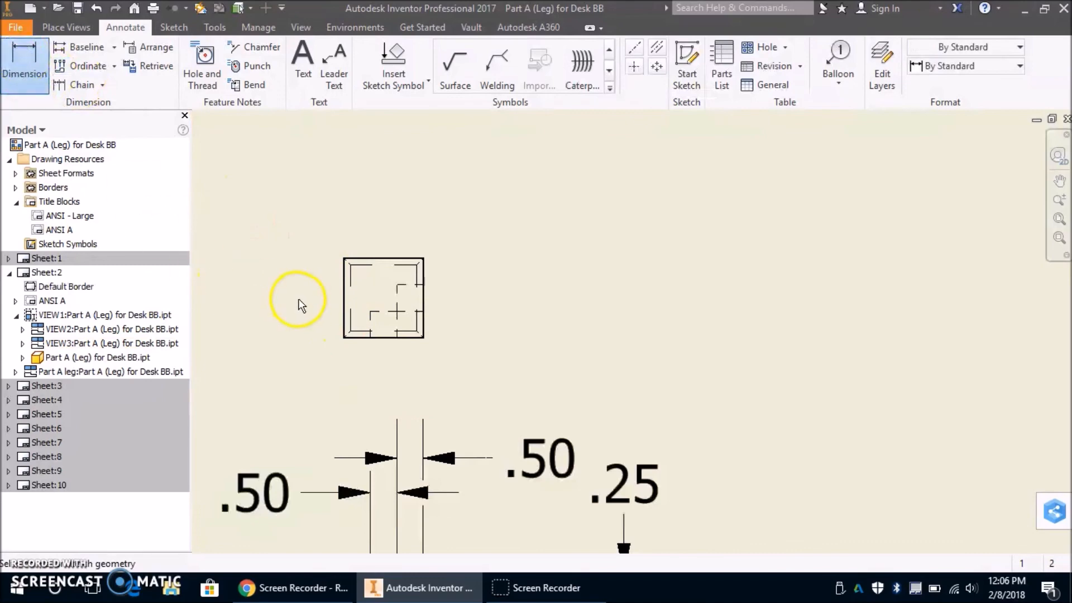
scroll(300, 299, "down", 3)
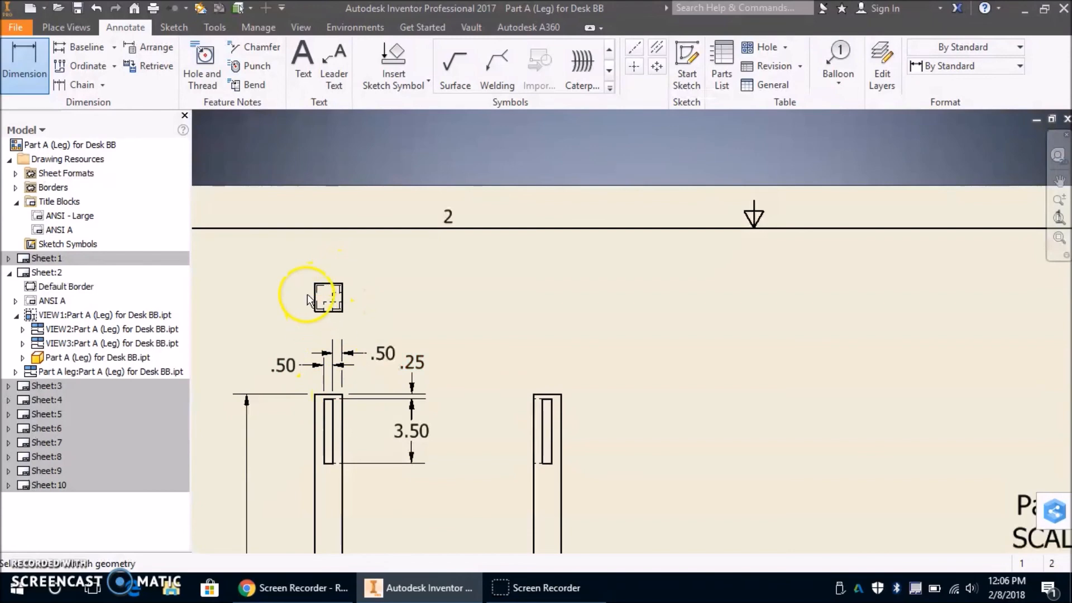
scroll(281, 283, "down", 4)
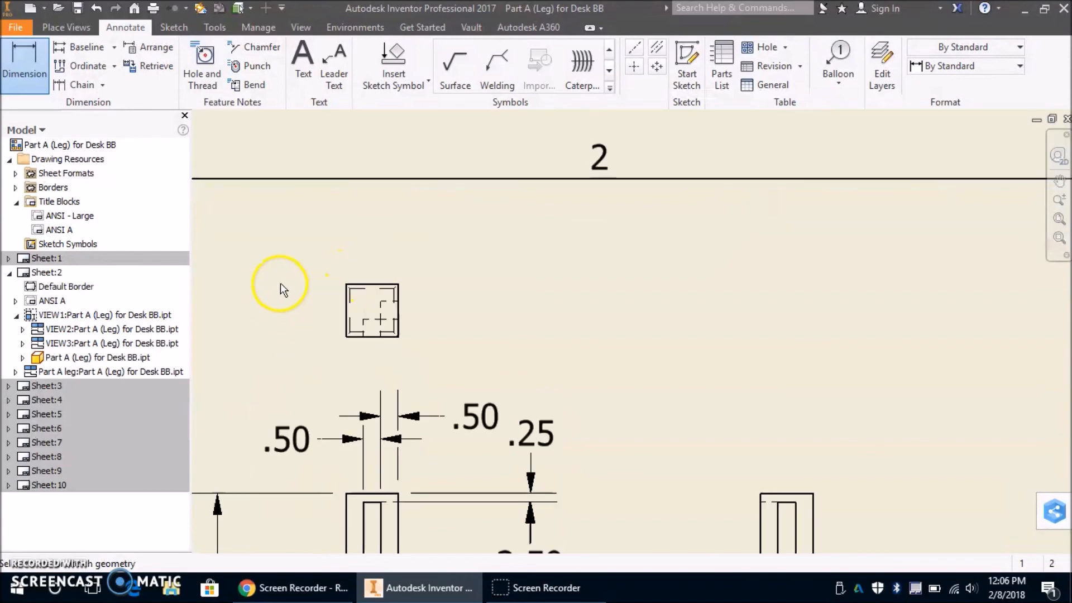
left_click(394, 334)
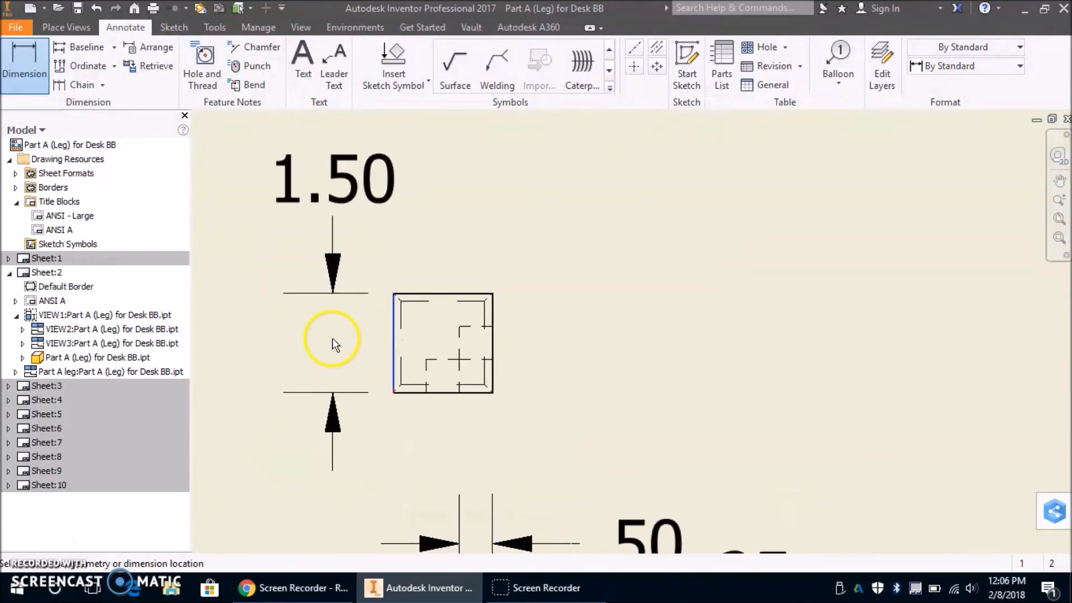
left_click(252, 331)
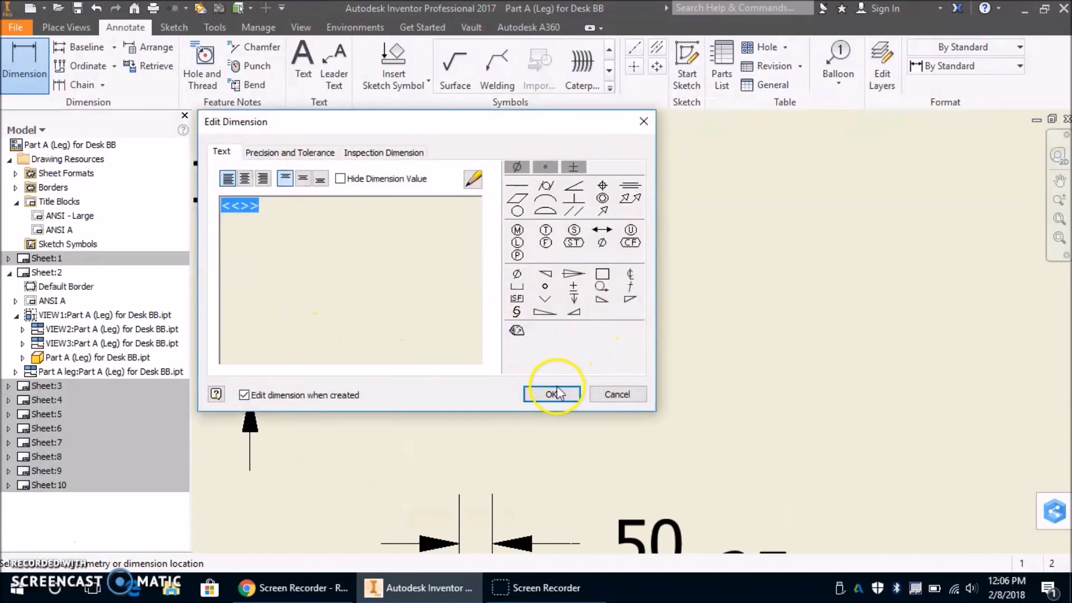
left_click(548, 391)
- Dimension the horizontal side of the leg's square top view, placing the dimension above the view
left_click(435, 297)
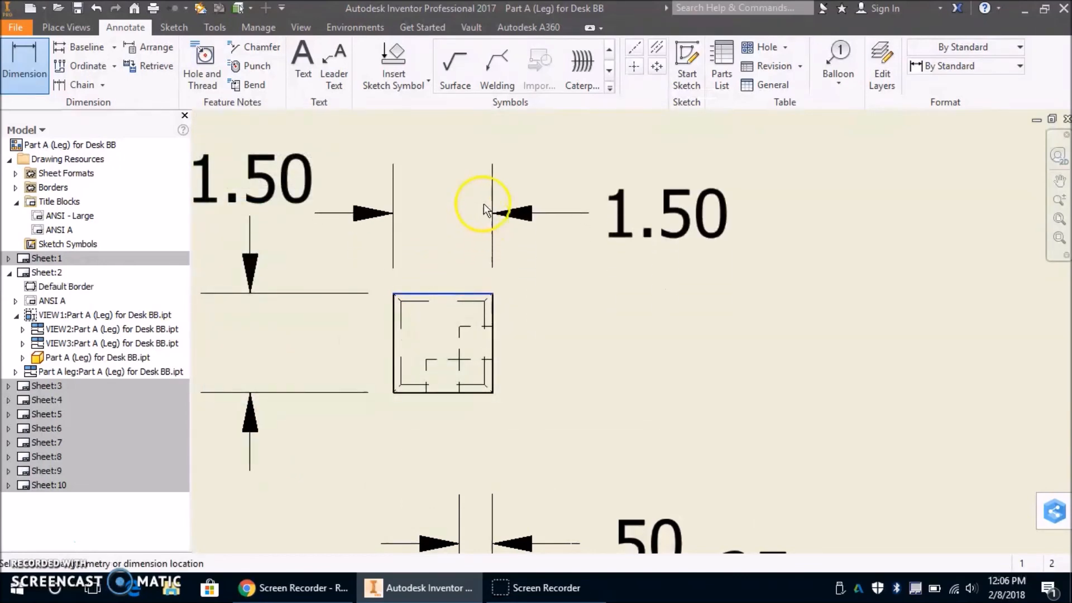
left_click(485, 184)
left_click(550, 391)
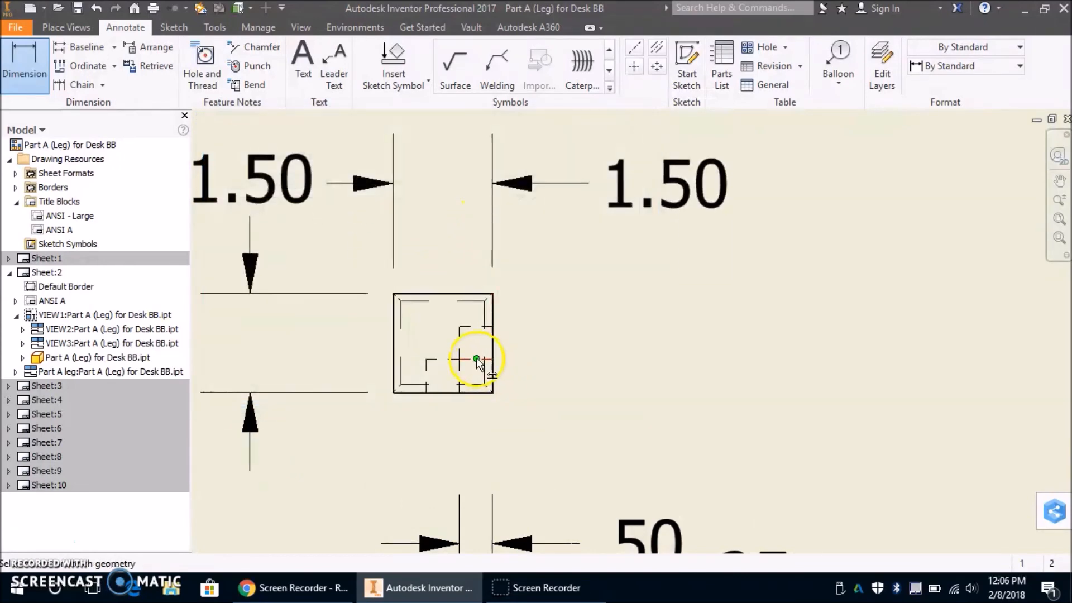
- Dimension the hidden mortise's depth from the leg's right edge in the top view, and move its text right of the view
scroll(473, 359, "down", 6)
scroll(487, 412, "down", 3)
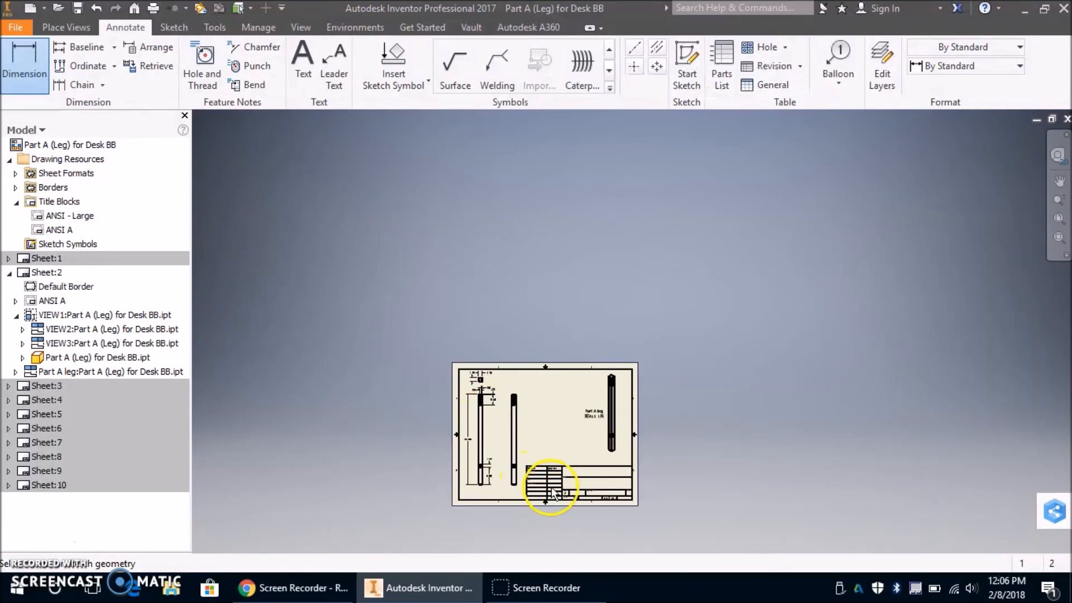
scroll(550, 487, "up", 7)
scroll(535, 482, "down", 3)
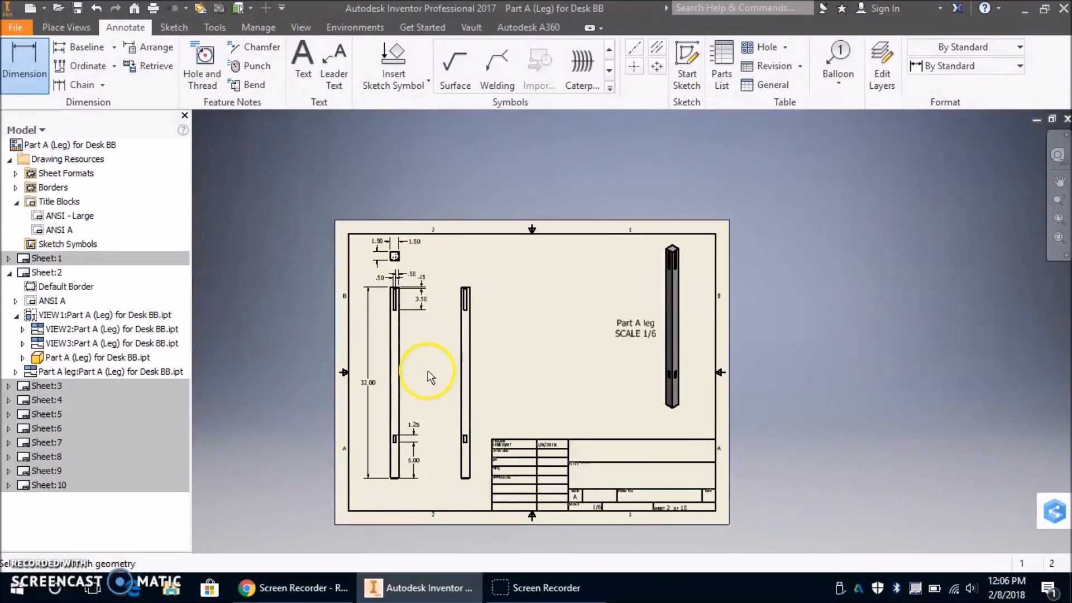
left_click(385, 244)
scroll(388, 248, "up", 5)
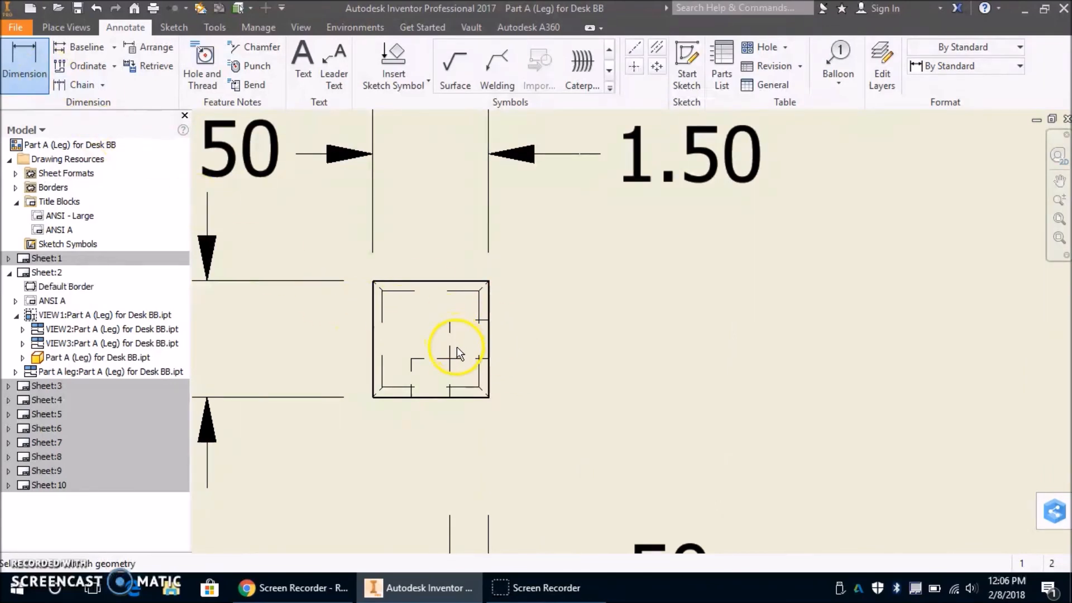
left_click(454, 353)
left_click(490, 346)
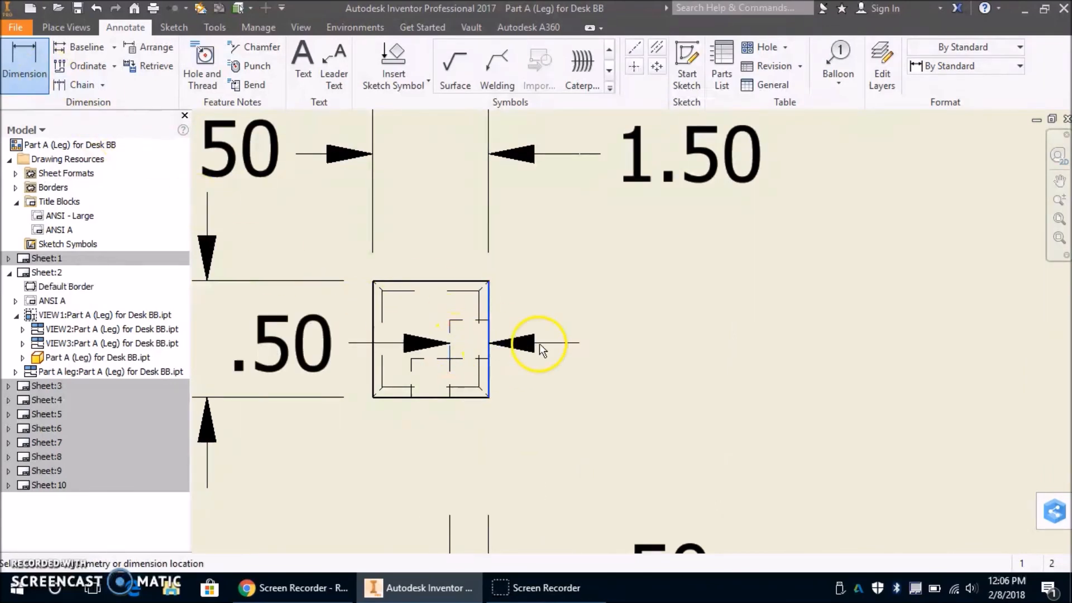
left_click(577, 341)
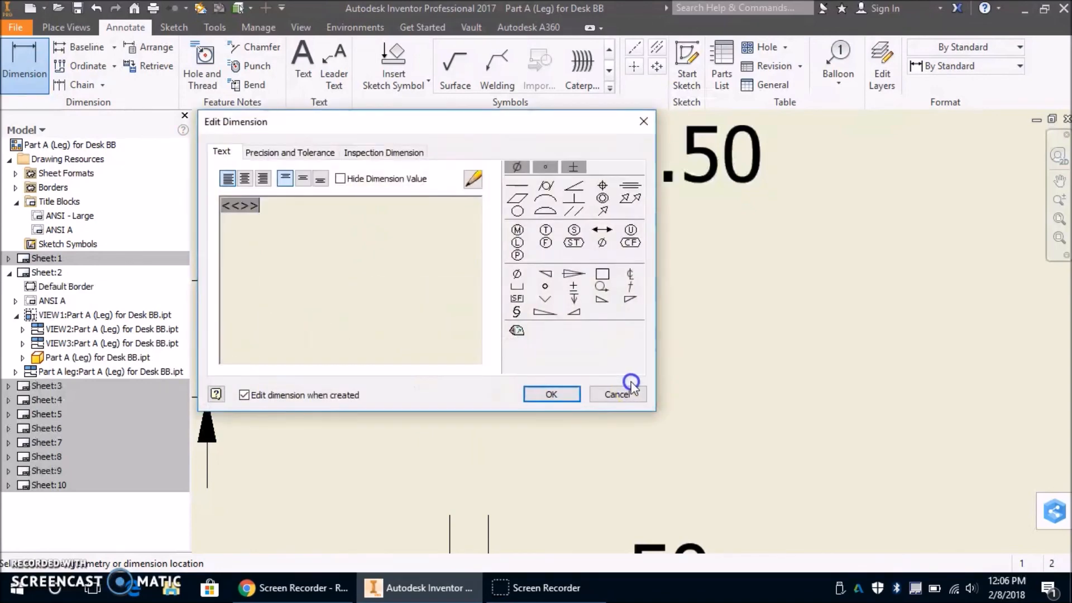
left_click(554, 392)
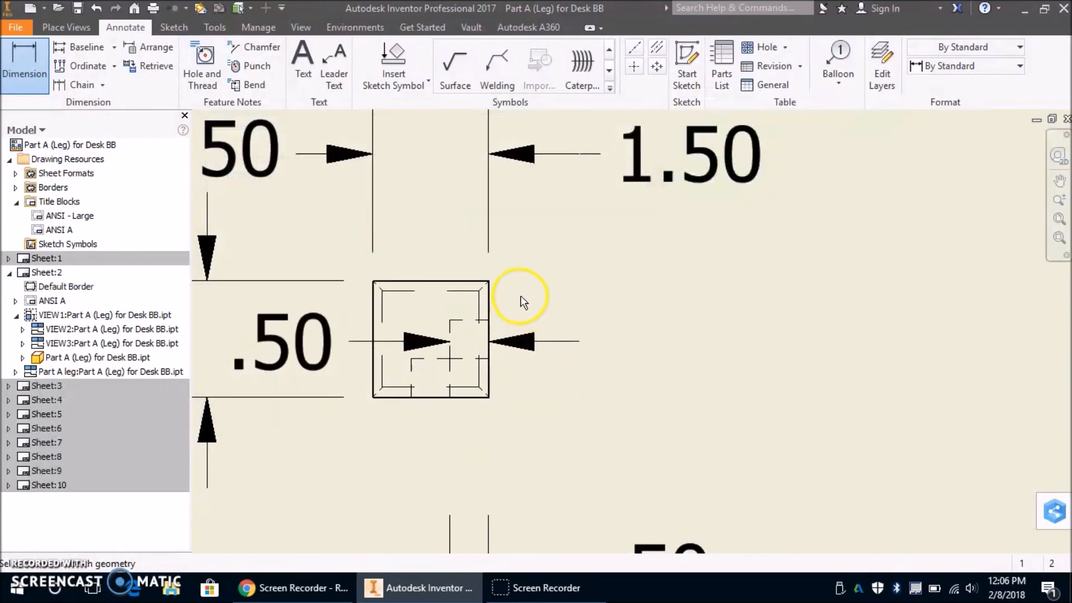
key("Escape")
left_click_drag(298, 344, 648, 337)
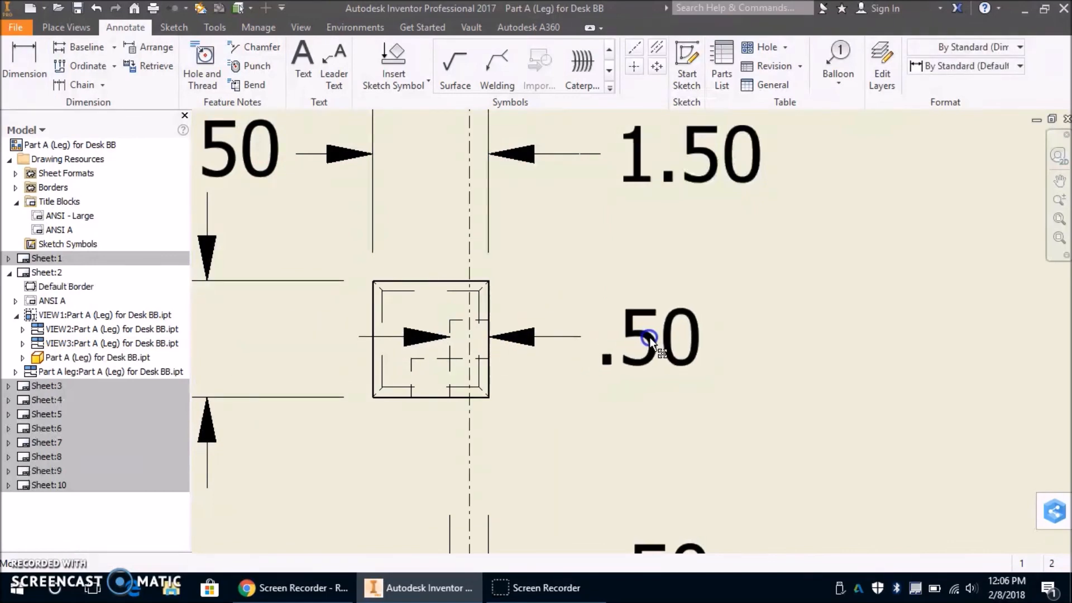
- Start a text note in the blank title block cell above the title field
scroll(575, 380, "down", 8)
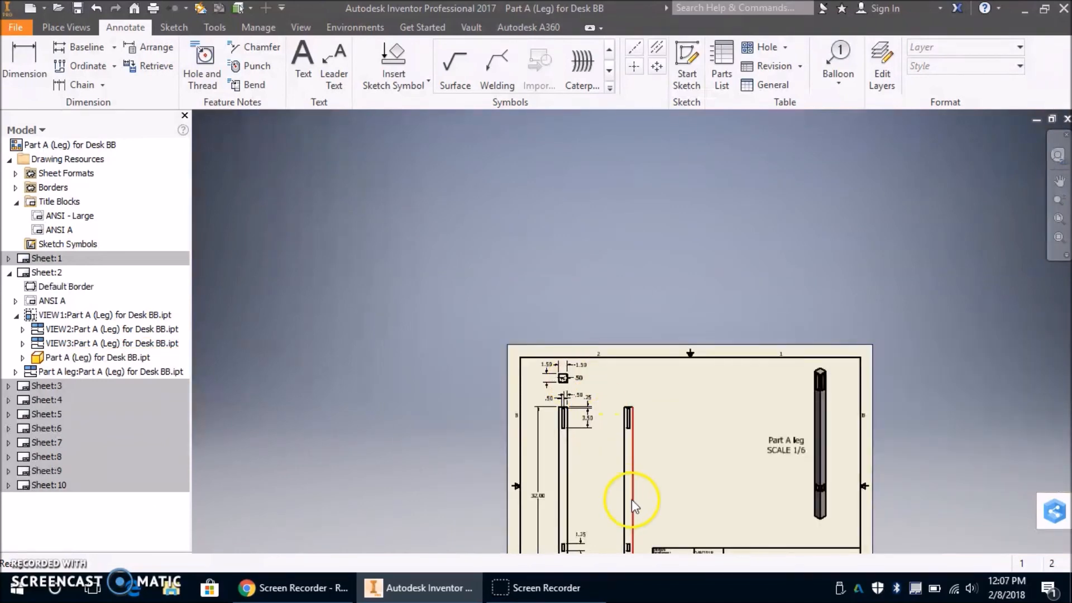
scroll(598, 411, "up", 3)
scroll(445, 329, "down", 4)
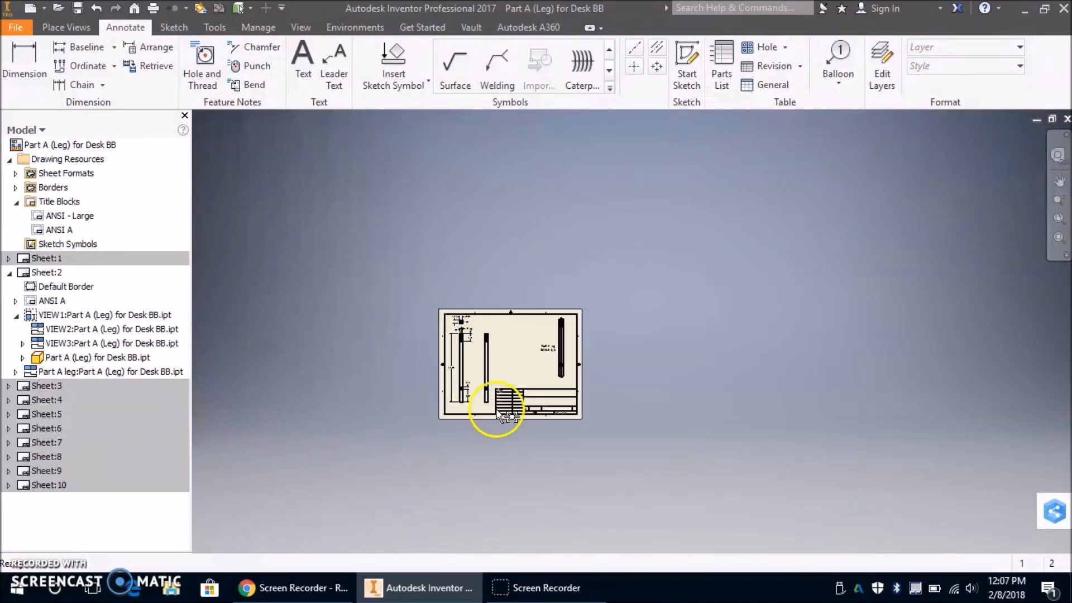
scroll(507, 383, "up", 4)
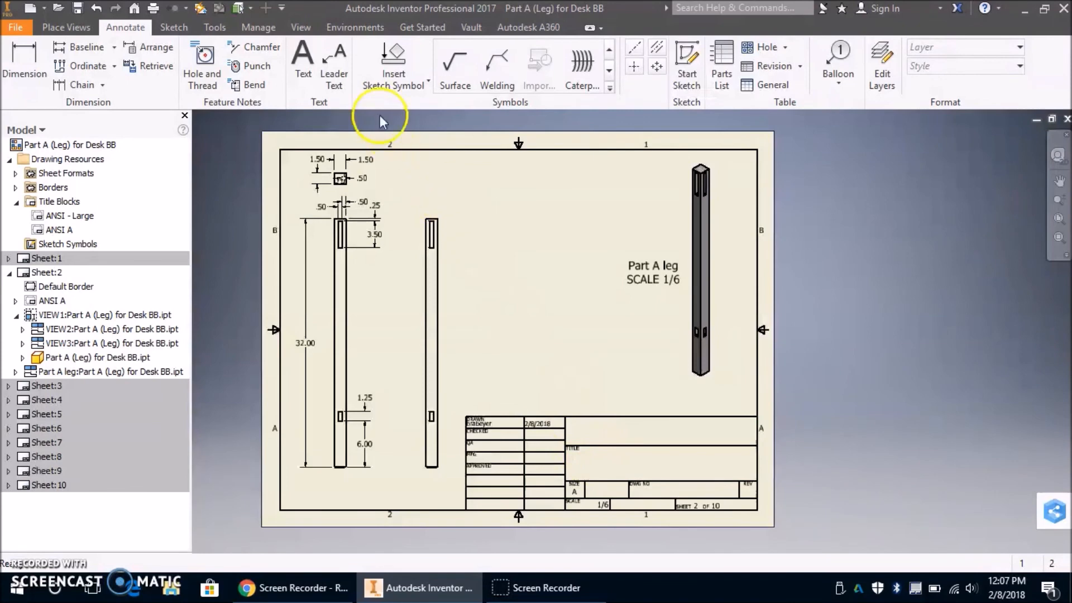
left_click(303, 62)
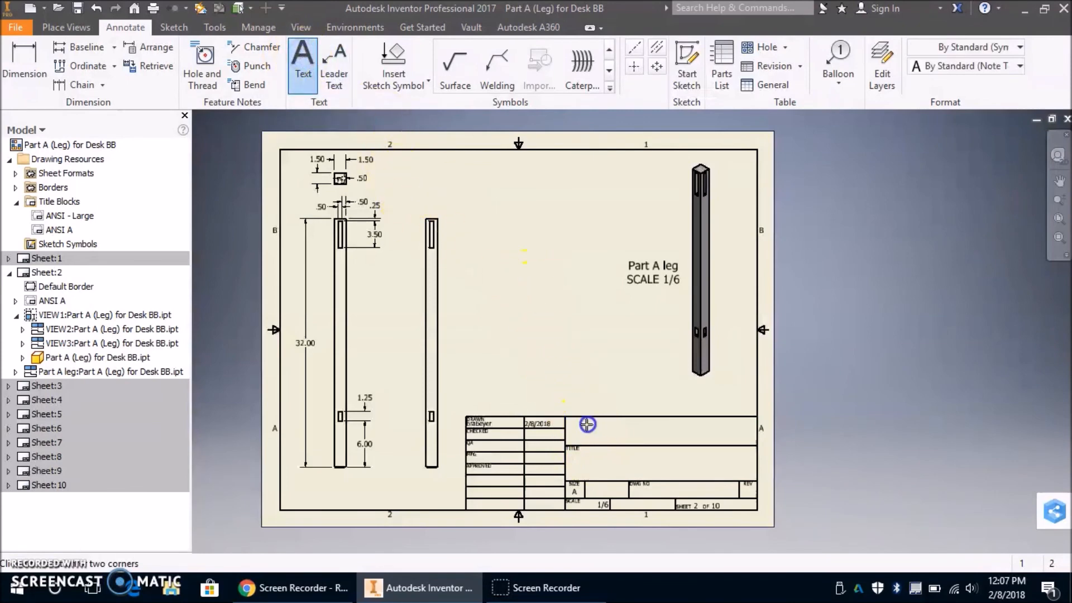
left_click(641, 433)
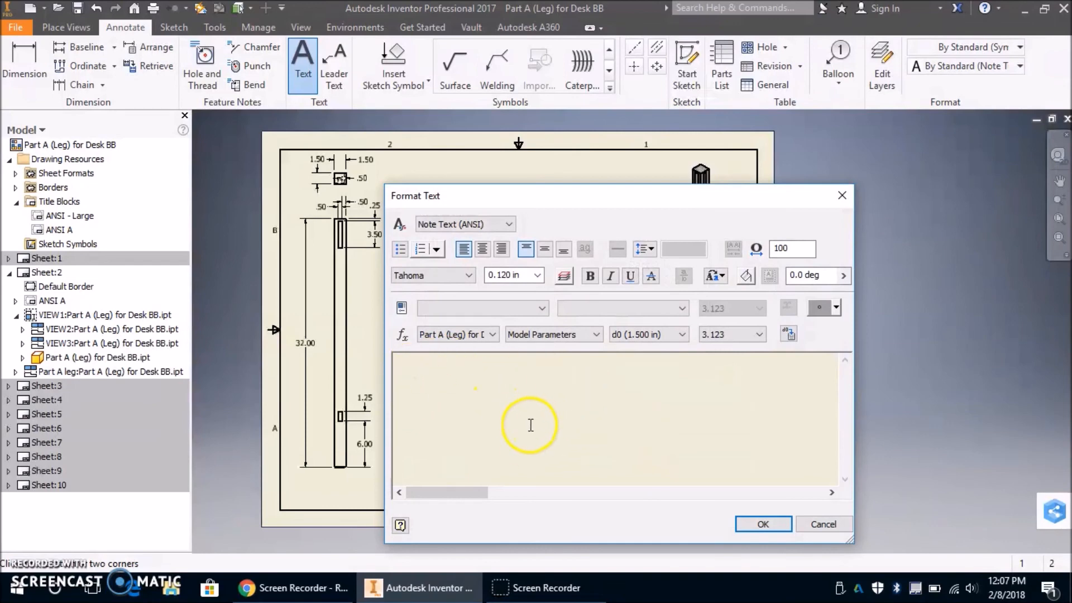